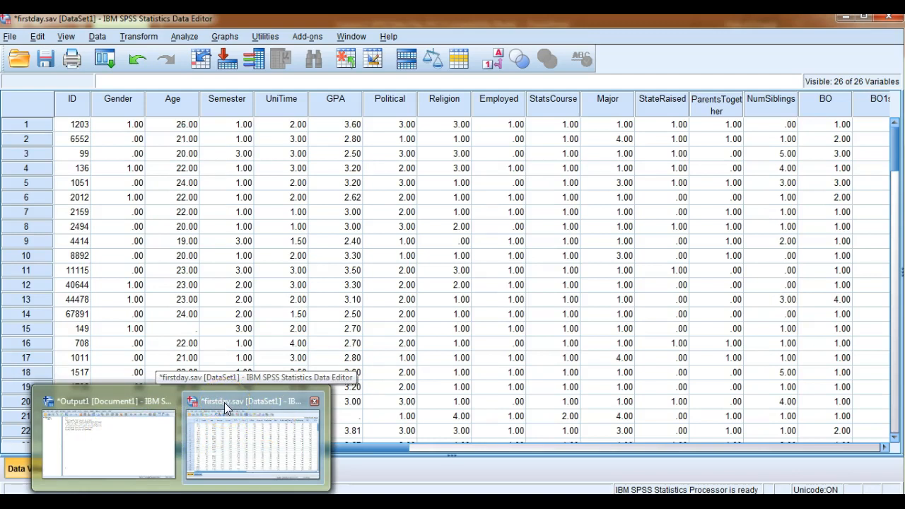
- Examine the ID, Gender, Age, Semester and UniTime columns, including the Gender codes of the first two cases
{"action": "left_click", "coordinate": [290, 301]}
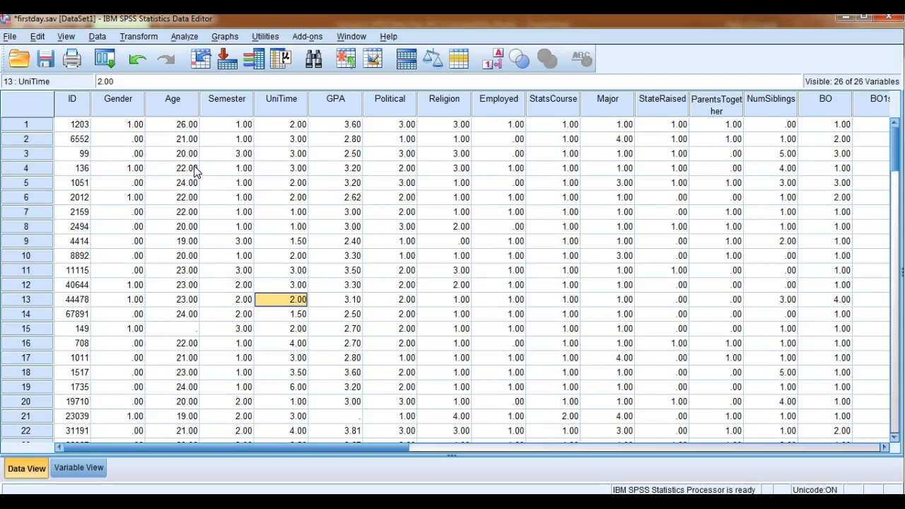
{"action": "left_click", "coordinate": [80, 106]}
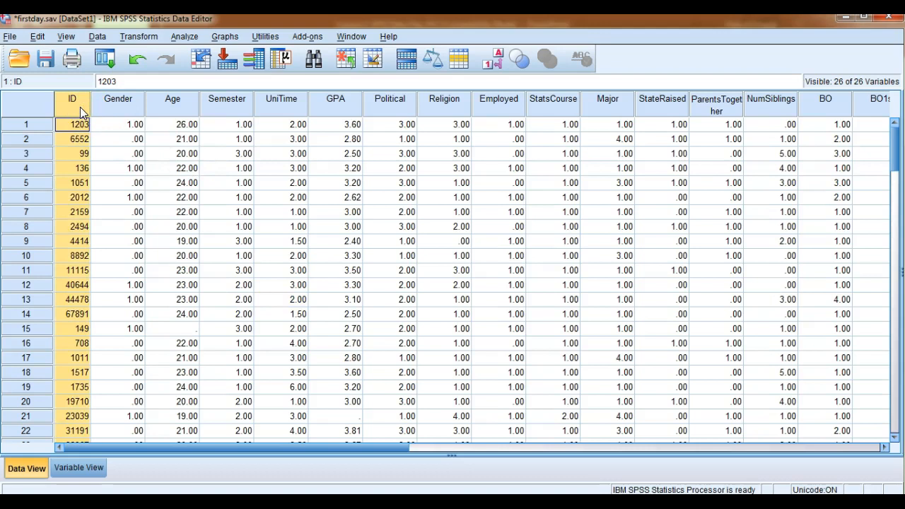
{"action": "left_click", "coordinate": [113, 106]}
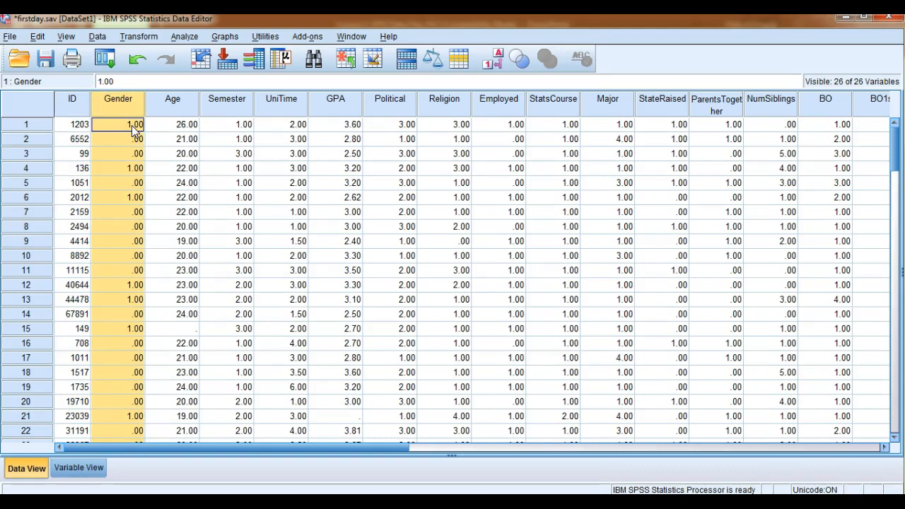
{"action": "left_click", "coordinate": [133, 126]}
{"action": "left_click", "coordinate": [134, 139]}
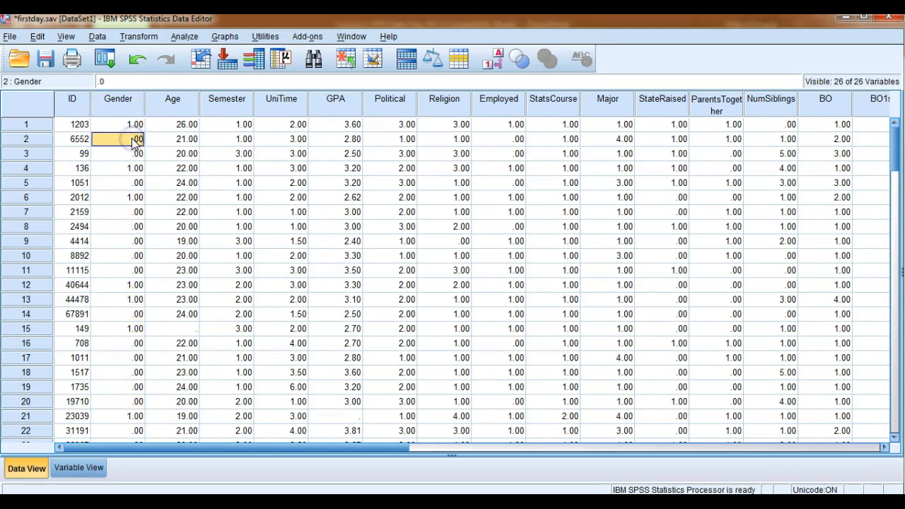
{"action": "left_click", "coordinate": [167, 109]}
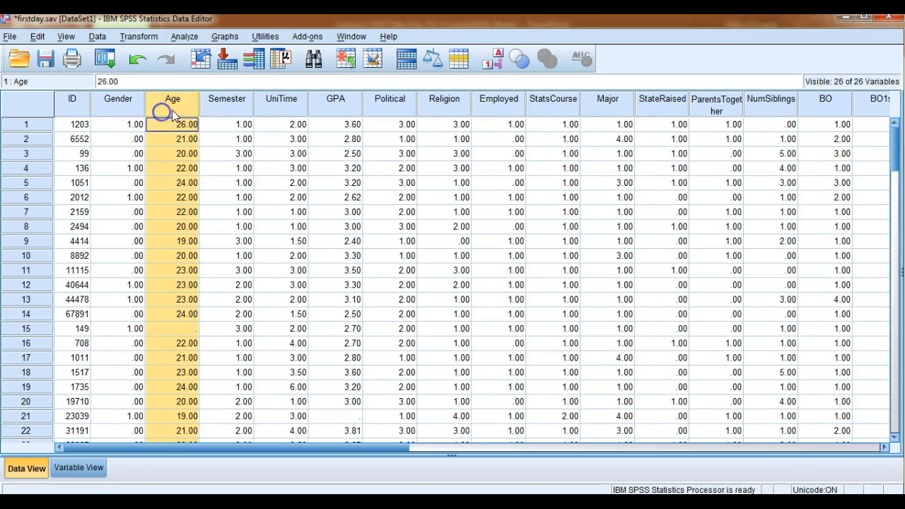
{"action": "left_click", "coordinate": [222, 110]}
{"action": "left_click", "coordinate": [278, 105]}
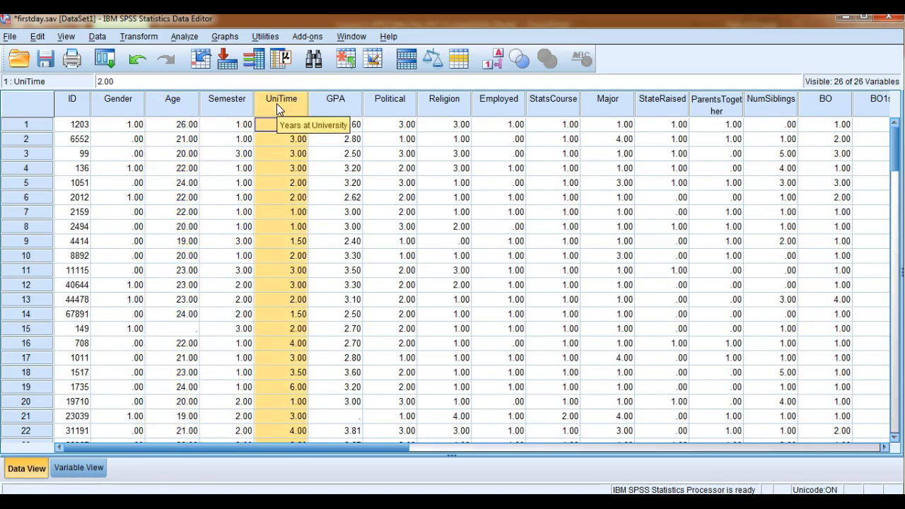
- Review the case rows of the data set from the first case to the last one, case 118
{"action": "left_click", "coordinate": [29, 125]}
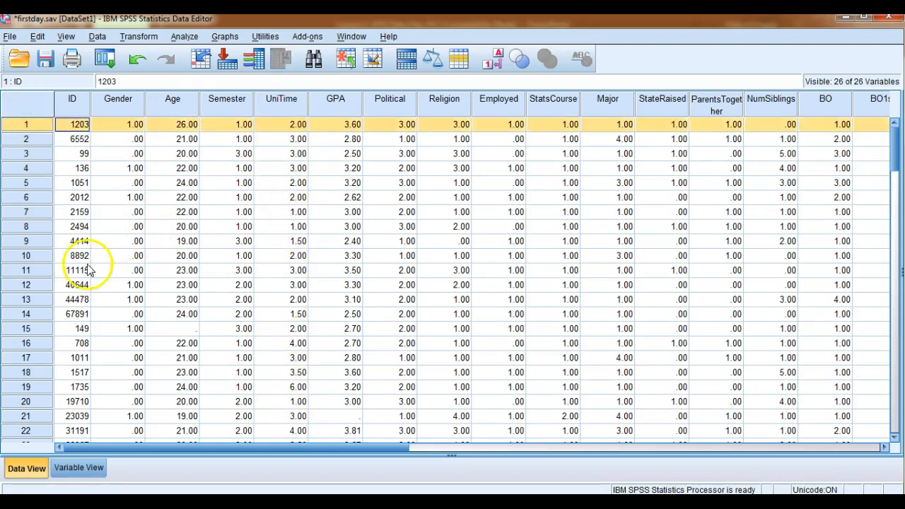
{"action": "scroll", "coordinate": [22, 322], "scroll_direction": "down", "scroll_amount": 20}
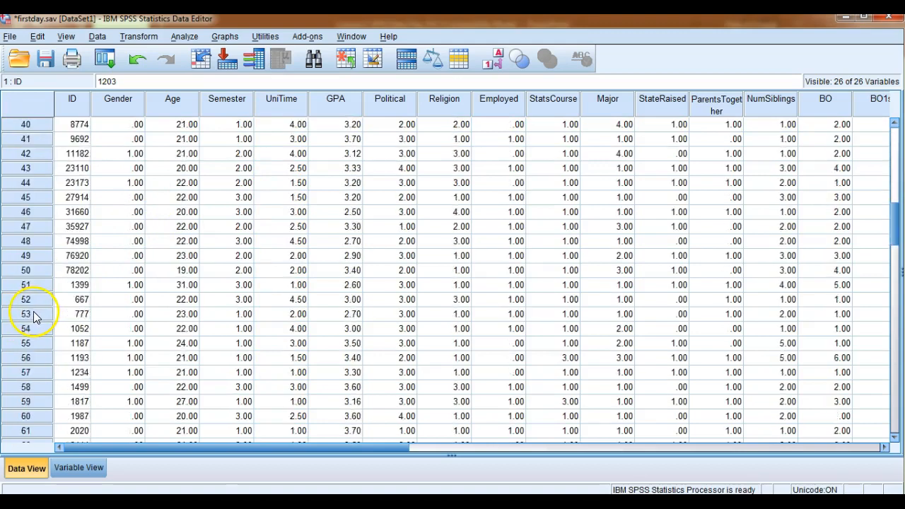
{"action": "scroll", "coordinate": [33, 312], "scroll_direction": "down", "scroll_amount": 13}
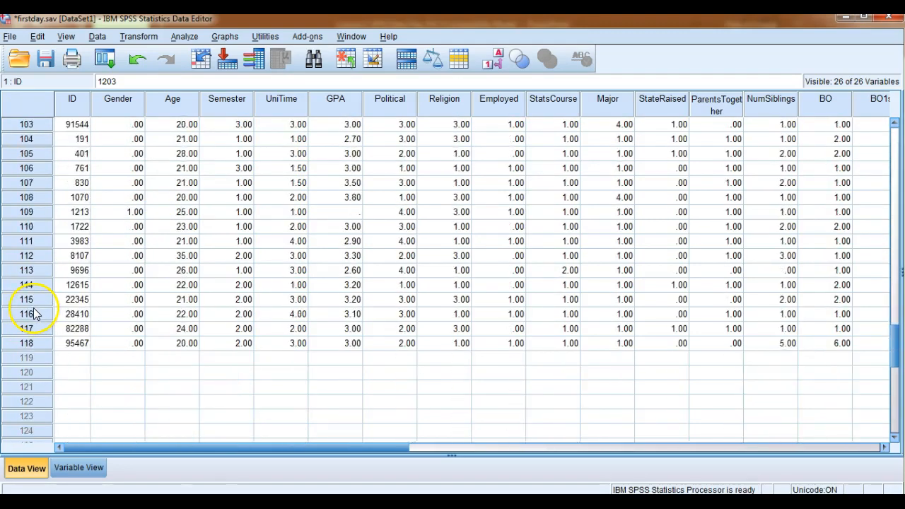
{"action": "left_click", "coordinate": [29, 345]}
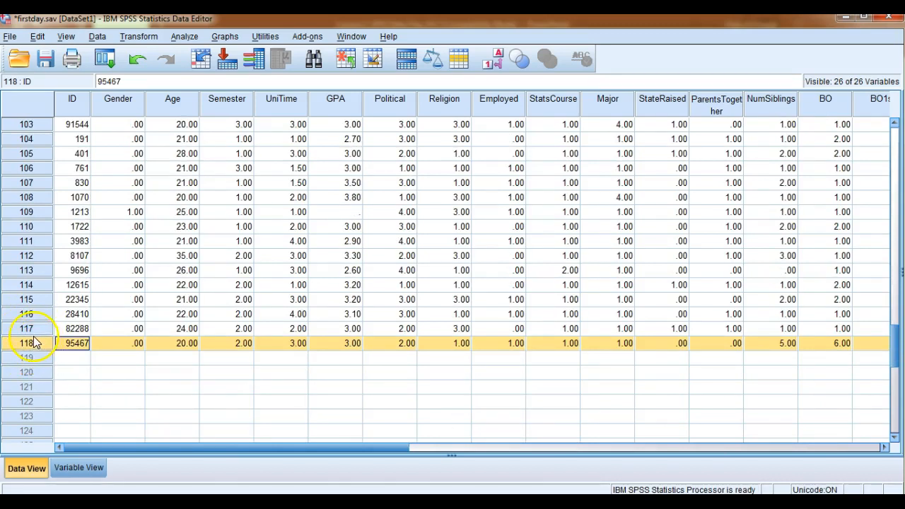
{"action": "scroll", "coordinate": [31, 343], "scroll_direction": "up", "scroll_amount": 8}
{"action": "scroll", "coordinate": [31, 339], "scroll_direction": "up", "scroll_amount": 20}
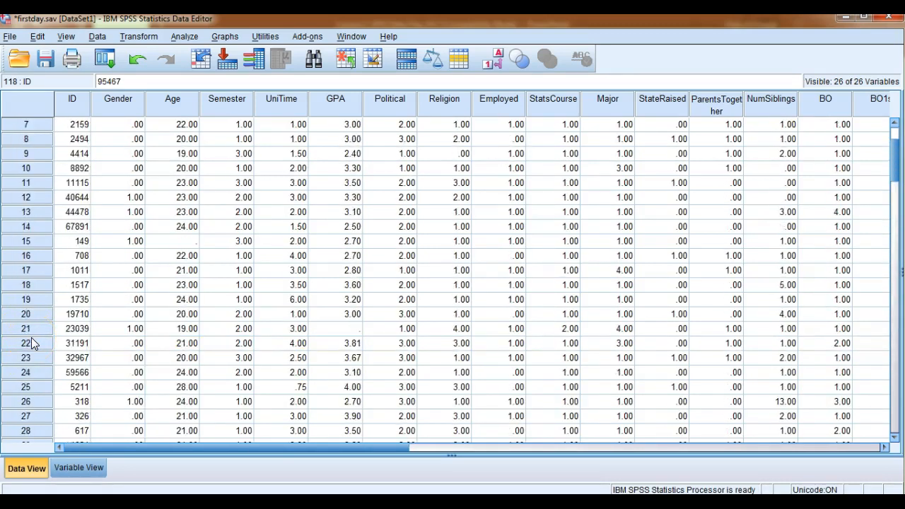
{"action": "scroll", "coordinate": [32, 328], "scroll_direction": "up", "scroll_amount": 2}
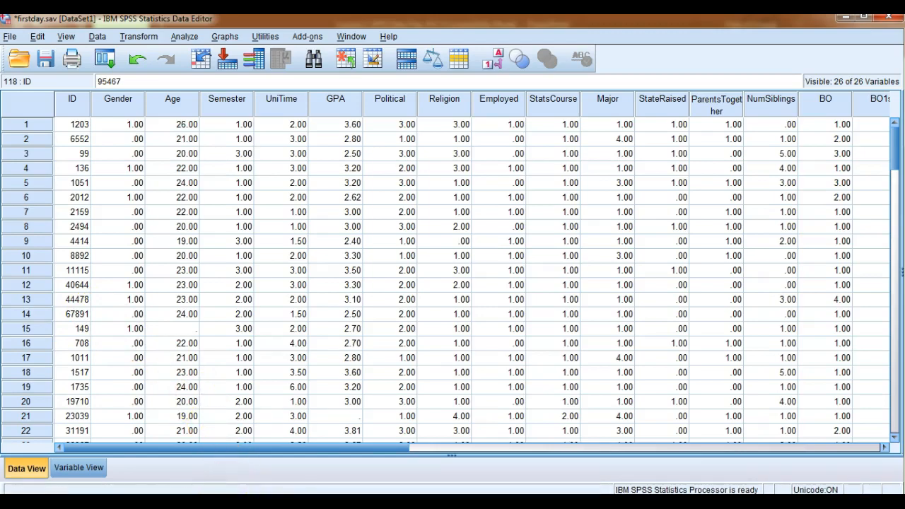
- Switch to the First Day Survey document in Word and collapse the ribbon to show more of the page
{"action": "left_click", "coordinate": [286, 460]}
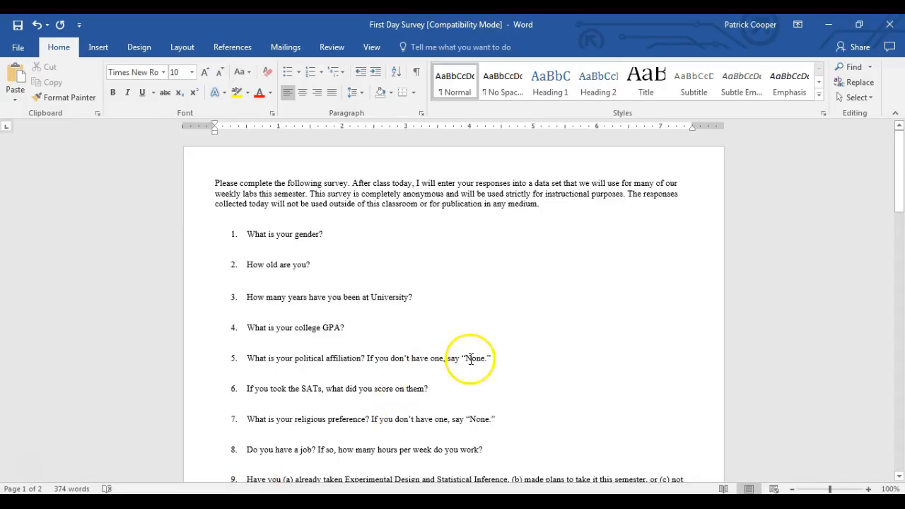
{"action": "scroll", "coordinate": [899, 144], "scroll_direction": "down", "scroll_amount": 1}
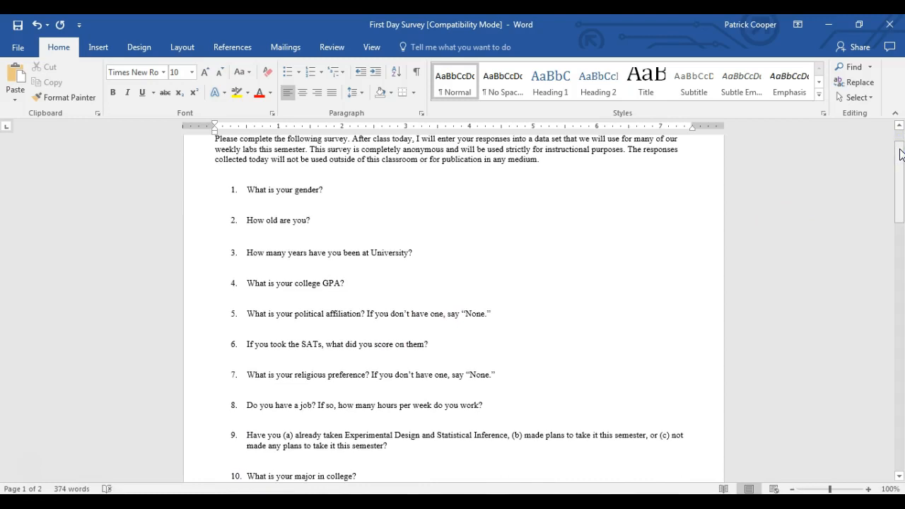
{"action": "left_click", "coordinate": [896, 112]}
{"action": "left_click", "coordinate": [385, 235]}
{"action": "scroll", "coordinate": [388, 236], "scroll_direction": "up", "scroll_amount": 1}
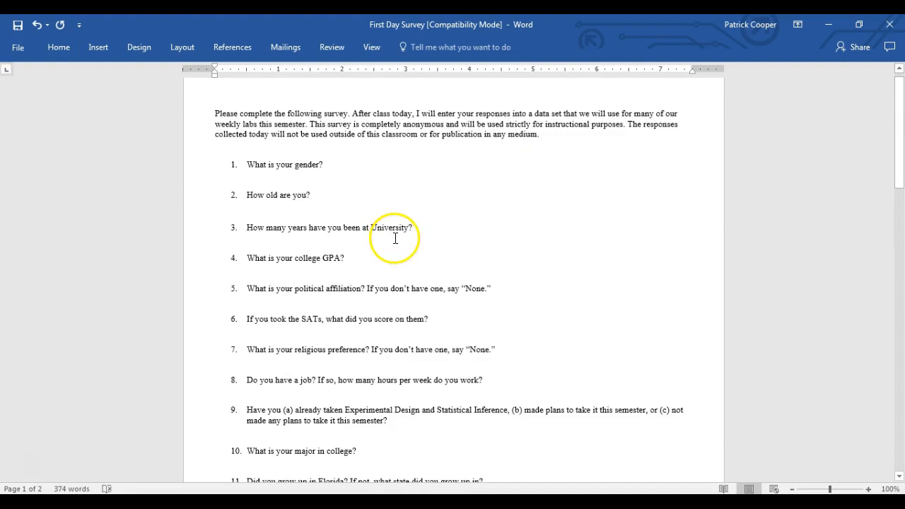
- Highlight the gender and age questions in turn and read through the survey questions down to question 17
{"action": "left_click_drag", "start_coordinate": [324, 164], "coordinate": [250, 168]}
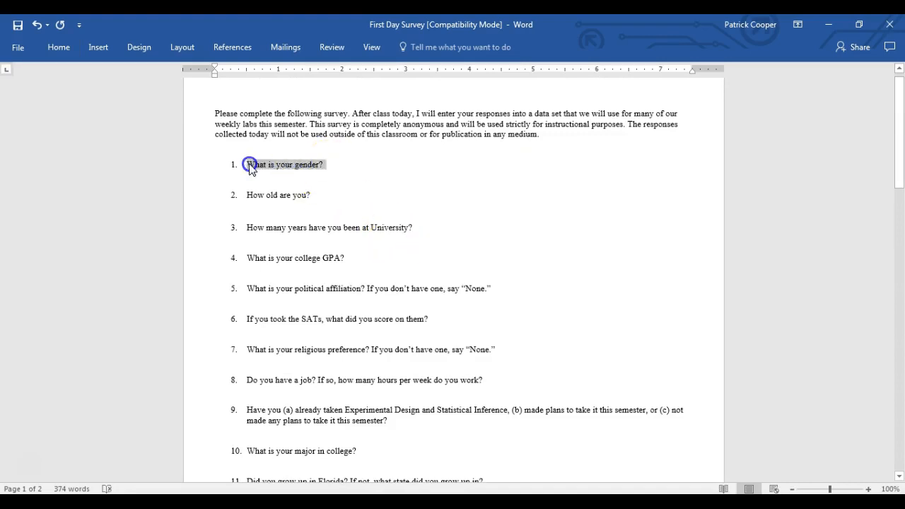
{"action": "left_click_drag", "start_coordinate": [315, 196], "coordinate": [249, 196]}
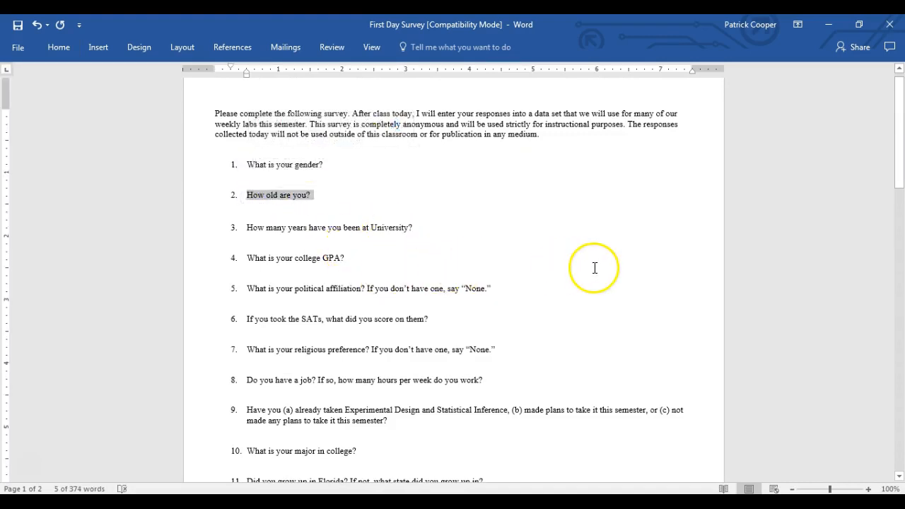
{"action": "scroll", "coordinate": [595, 268], "scroll_direction": "down", "scroll_amount": 2}
{"action": "scroll", "coordinate": [514, 279], "scroll_direction": "down", "scroll_amount": 1}
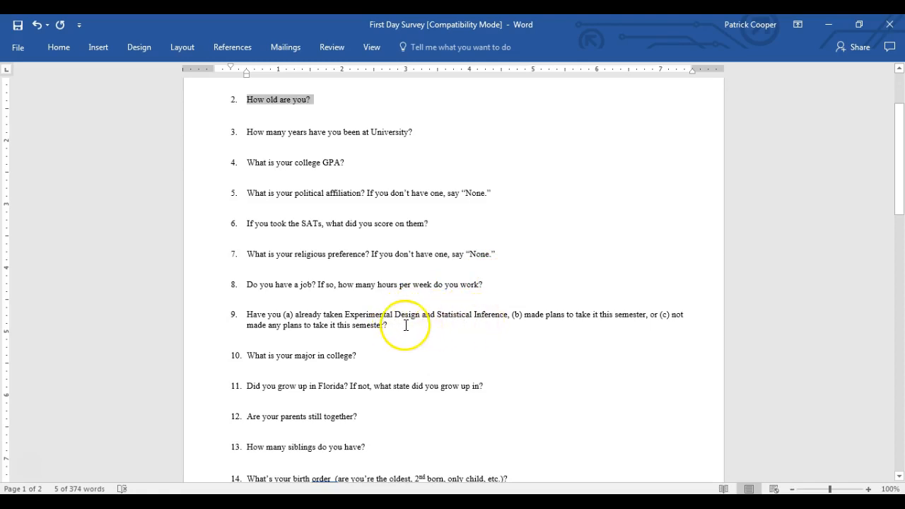
{"action": "scroll", "coordinate": [411, 344], "scroll_direction": "down", "scroll_amount": 4}
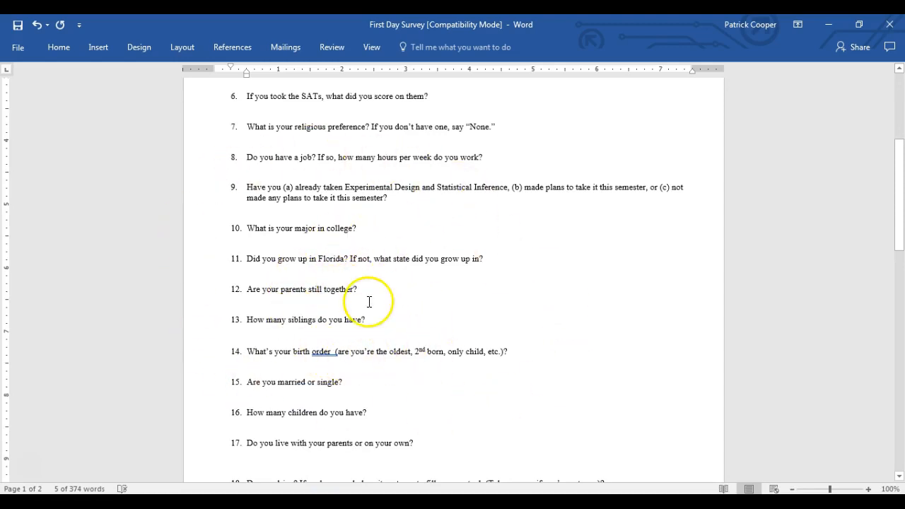
- Switch back to the firstday.sav data set in SPSS and examine the Gender and Age columns and the rows of cases 1 and 19
{"action": "mouse_move", "coordinate": [226, 494]}
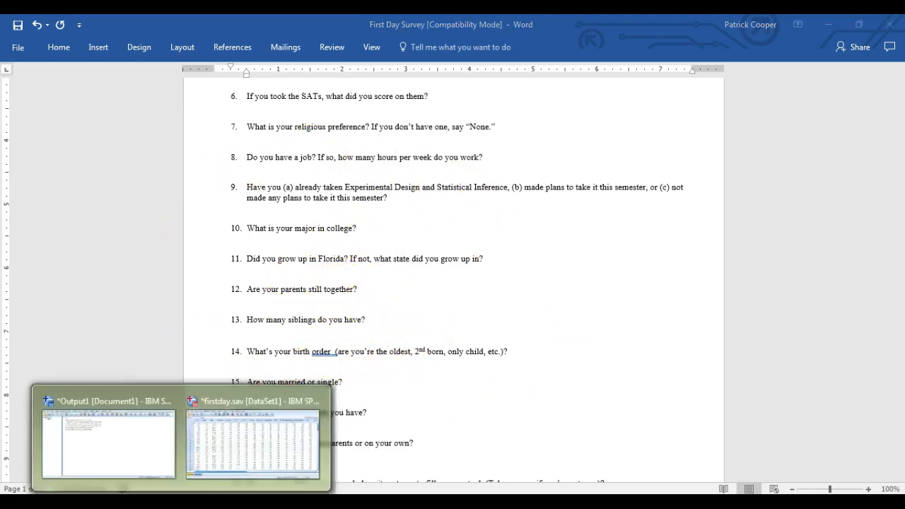
{"action": "left_click", "coordinate": [236, 459]}
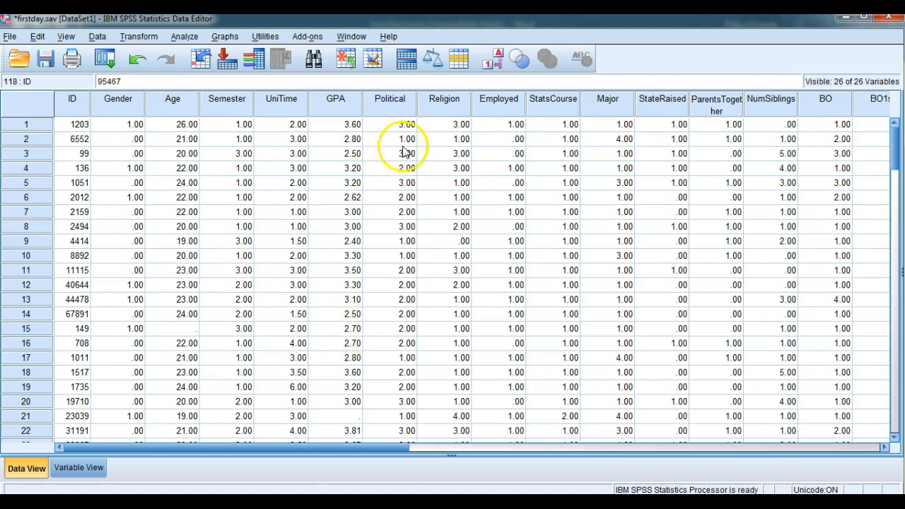
{"action": "left_click", "coordinate": [115, 103]}
{"action": "left_click", "coordinate": [185, 104]}
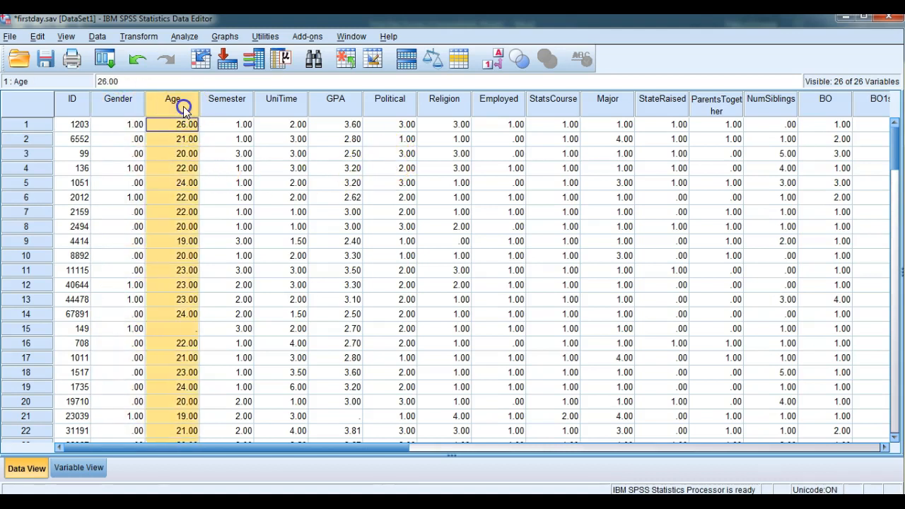
{"action": "left_click", "coordinate": [37, 128]}
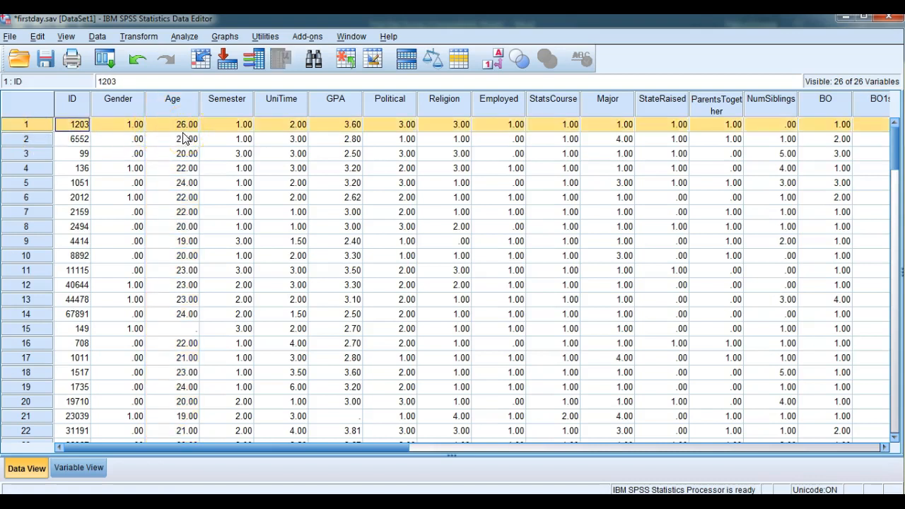
{"action": "left_click", "coordinate": [28, 387]}
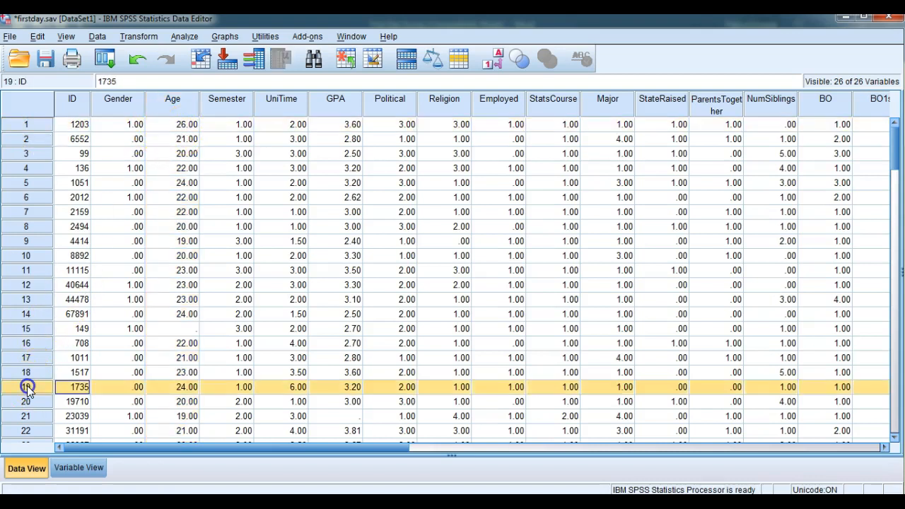
{"action": "left_click", "coordinate": [183, 393]}
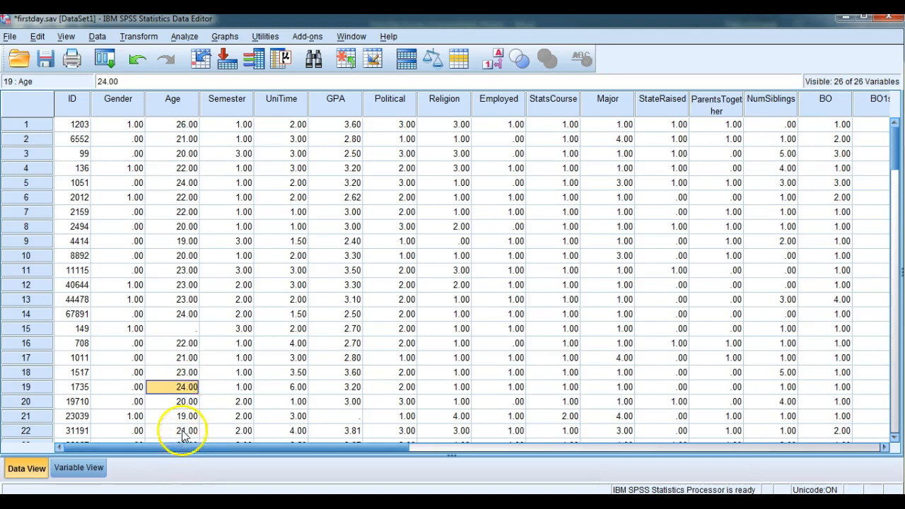
- Highlight the Age, Semester, UniTime and GPA columns one after another to review them as variables
{"action": "left_click", "coordinate": [176, 101]}
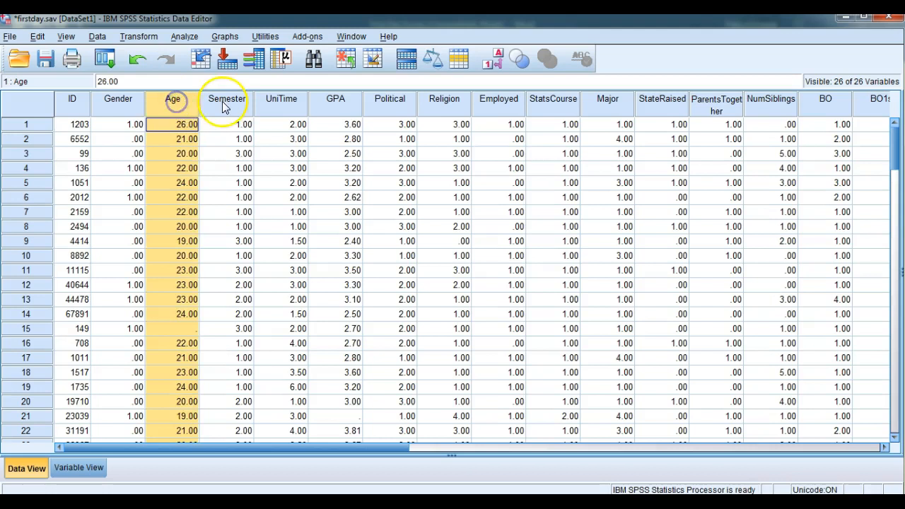
{"action": "left_click", "coordinate": [222, 102]}
{"action": "left_click", "coordinate": [282, 101]}
{"action": "left_click", "coordinate": [329, 101]}
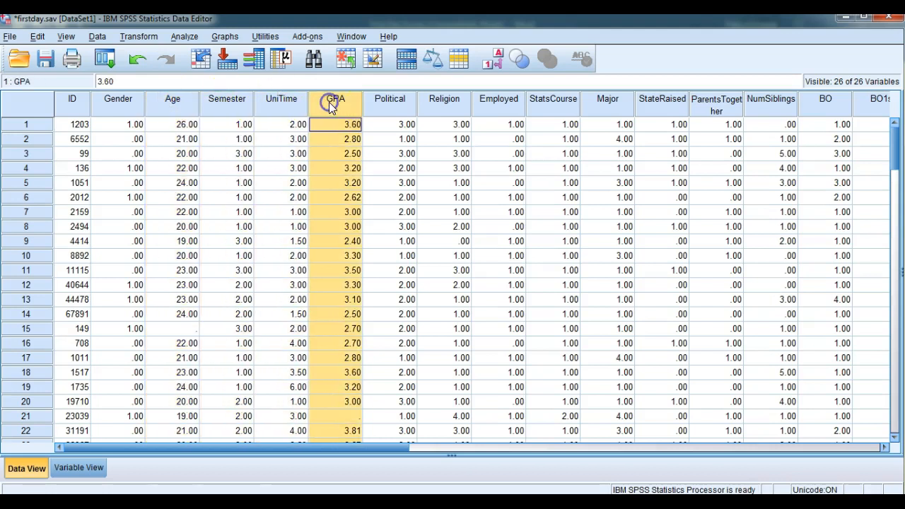
- Show the variable definitions and examine the row of the ID variable and the Name attribute
{"action": "left_click", "coordinate": [101, 467]}
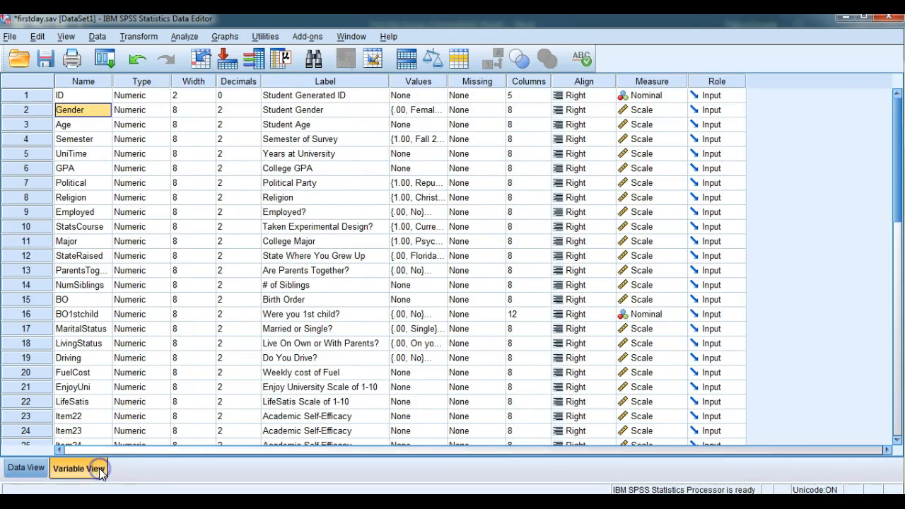
{"action": "left_click", "coordinate": [60, 98]}
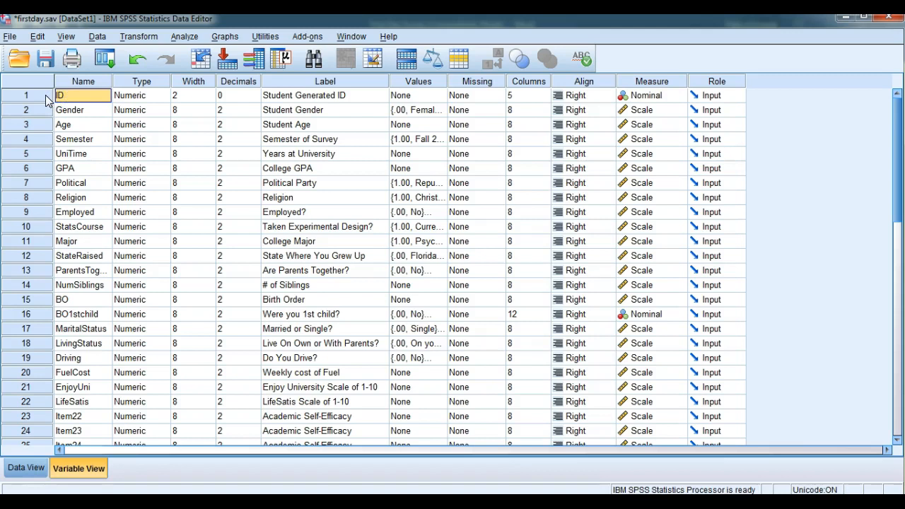
{"action": "left_click", "coordinate": [45, 97]}
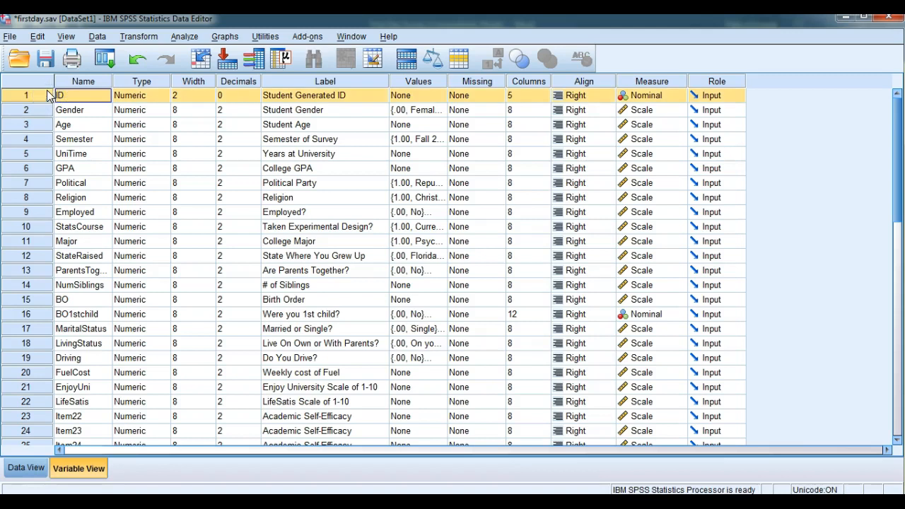
{"action": "left_click", "coordinate": [99, 80]}
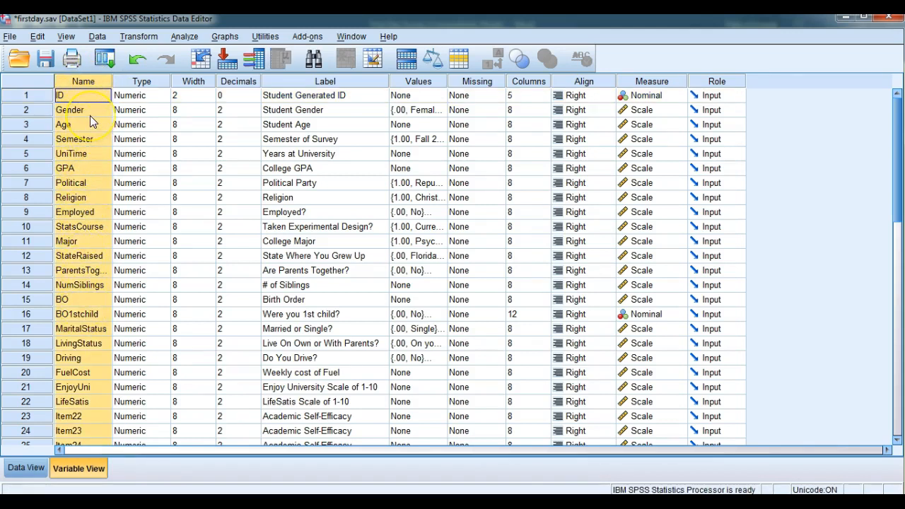
- Examine the Type attribute and the available variable types for ID, keeping Numeric, and highlight the Width attribute
{"action": "left_click", "coordinate": [157, 83]}
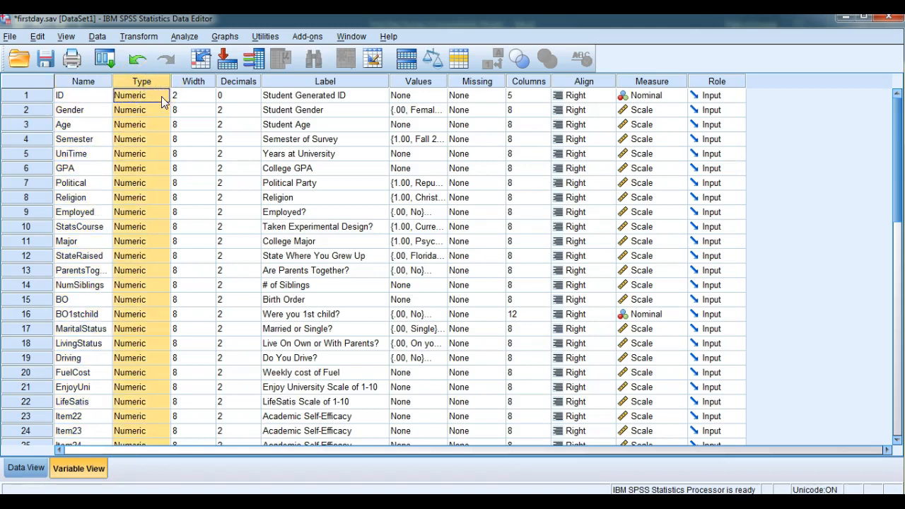
{"action": "left_click", "coordinate": [163, 101]}
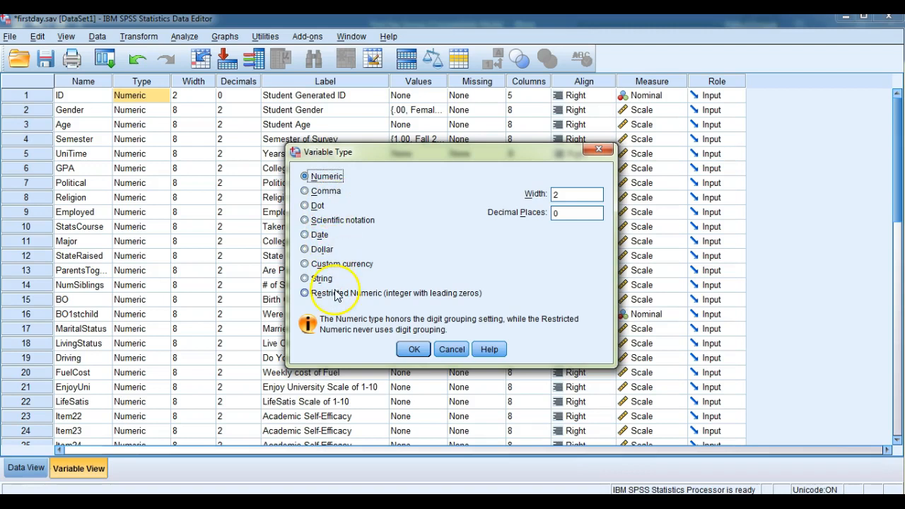
{"action": "left_click", "coordinate": [413, 350]}
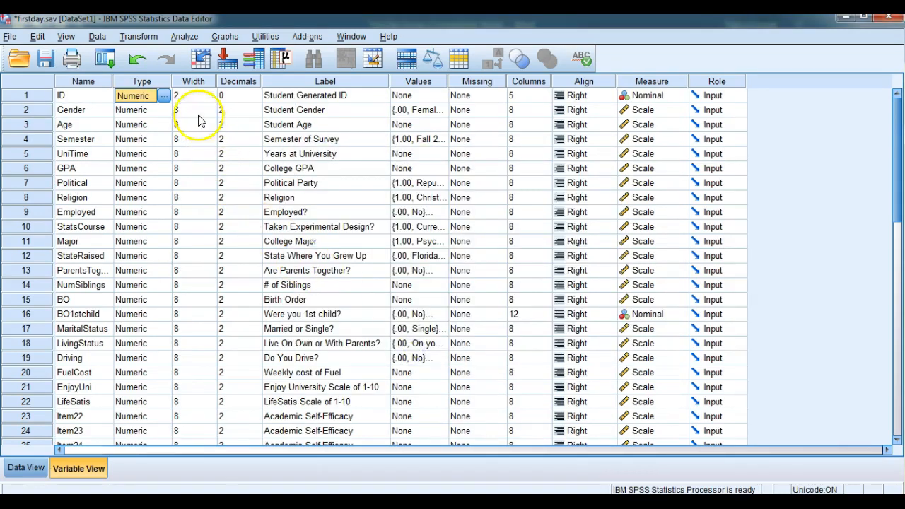
{"action": "left_click", "coordinate": [193, 82]}
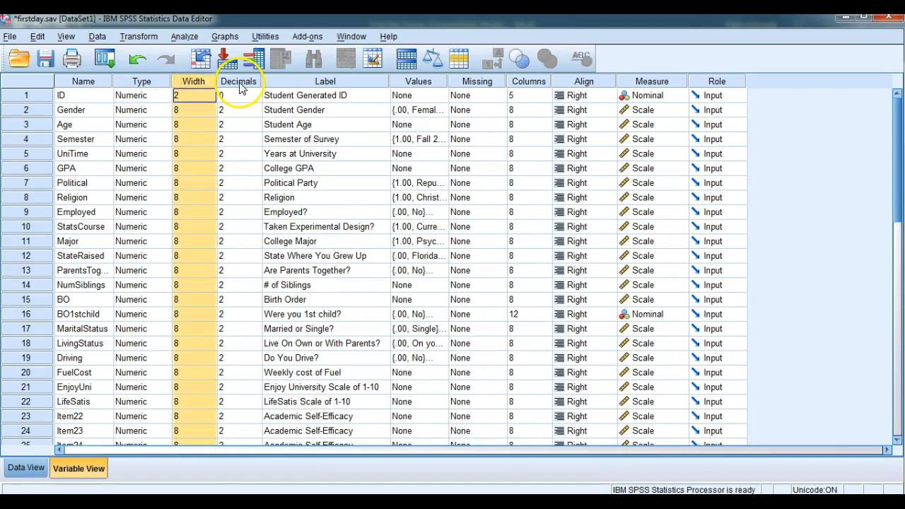
- Highlight the Width and Decimals attributes, followed by the Name, Label and Values attributes, to review them
{"action": "left_click", "coordinate": [239, 82], "text": "shift"}
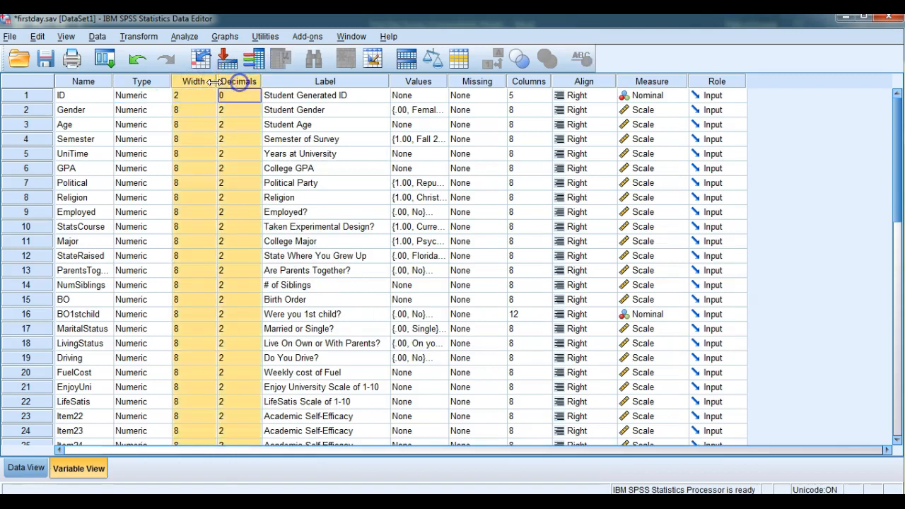
{"action": "left_click", "coordinate": [88, 81]}
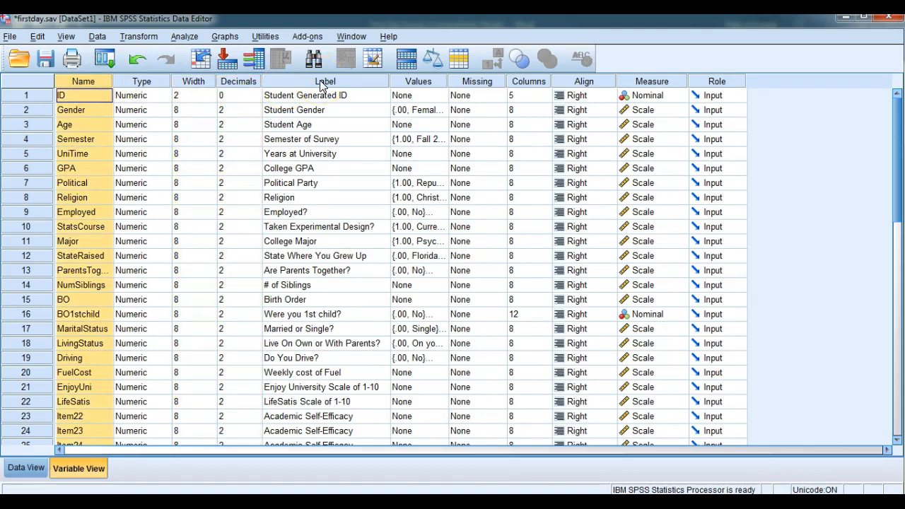
{"action": "left_click", "coordinate": [320, 81]}
{"action": "left_click", "coordinate": [419, 81], "text": "shift"}
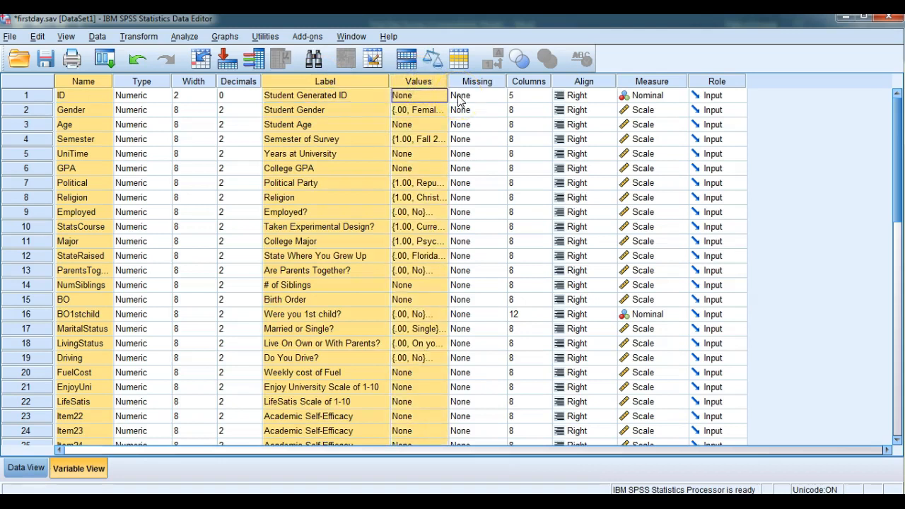
- Compare the names of the ID and StatsCourse variables with their longer descriptive labels
{"action": "left_click", "coordinate": [343, 96]}
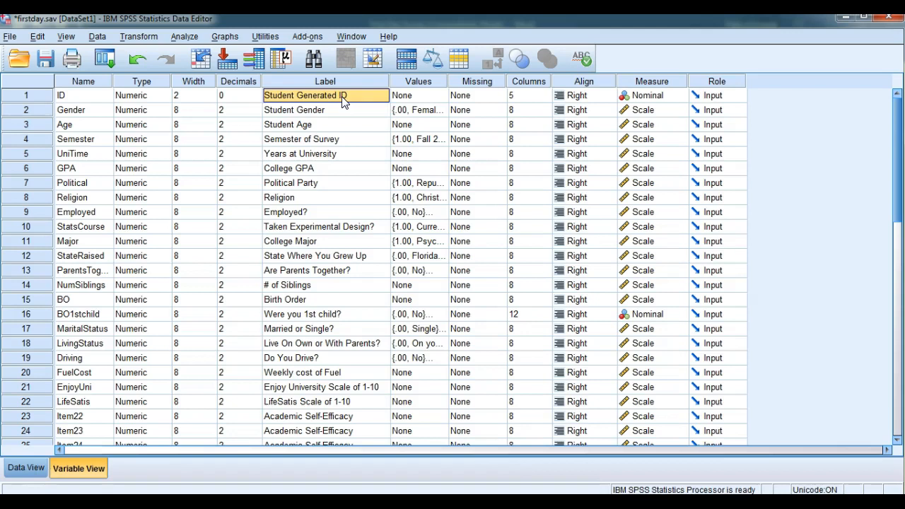
{"action": "left_click", "coordinate": [78, 99]}
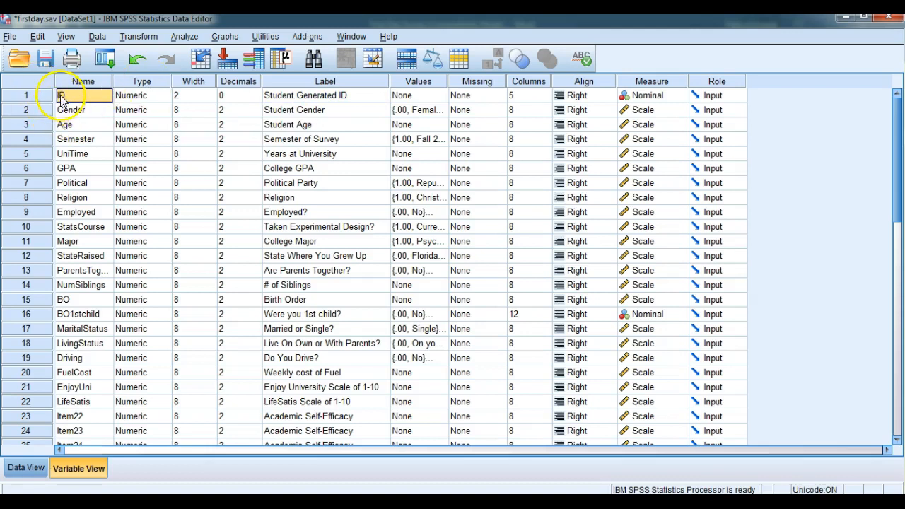
{"action": "left_click", "coordinate": [60, 96]}
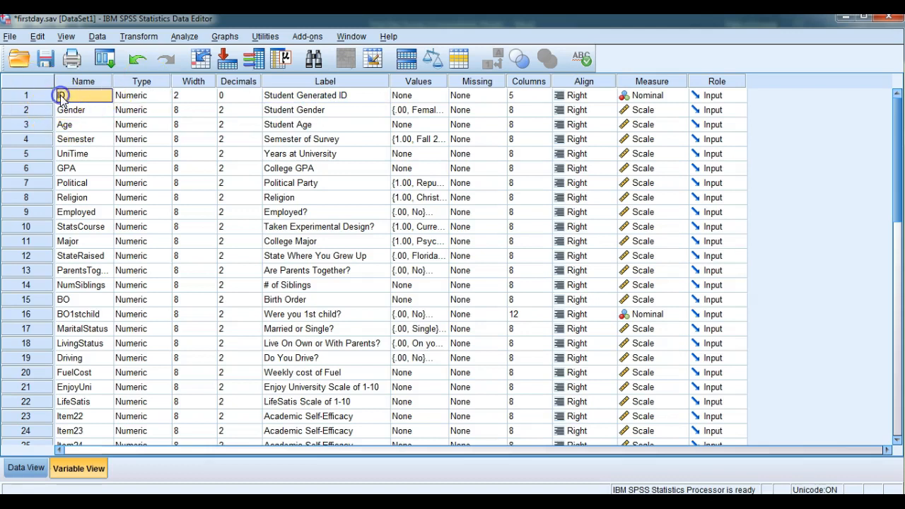
{"action": "left_click", "coordinate": [303, 98]}
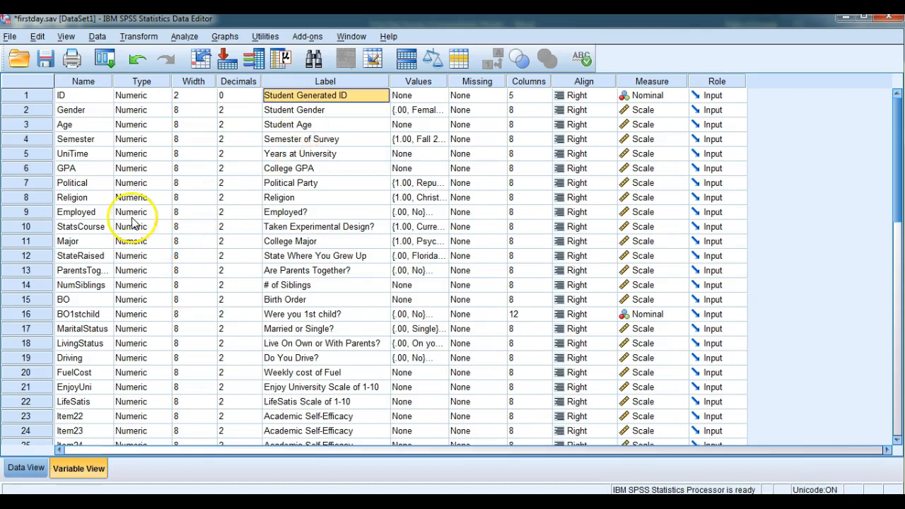
{"action": "left_click", "coordinate": [83, 228]}
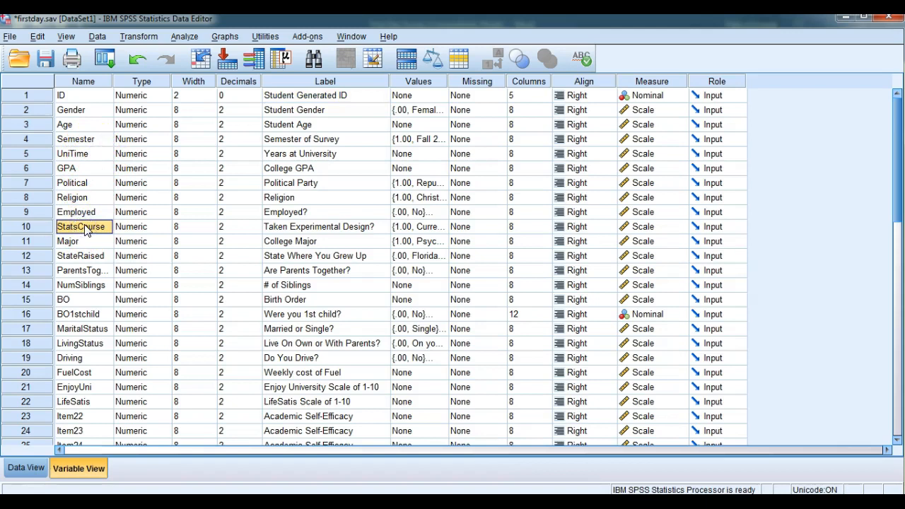
{"action": "left_click", "coordinate": [298, 227]}
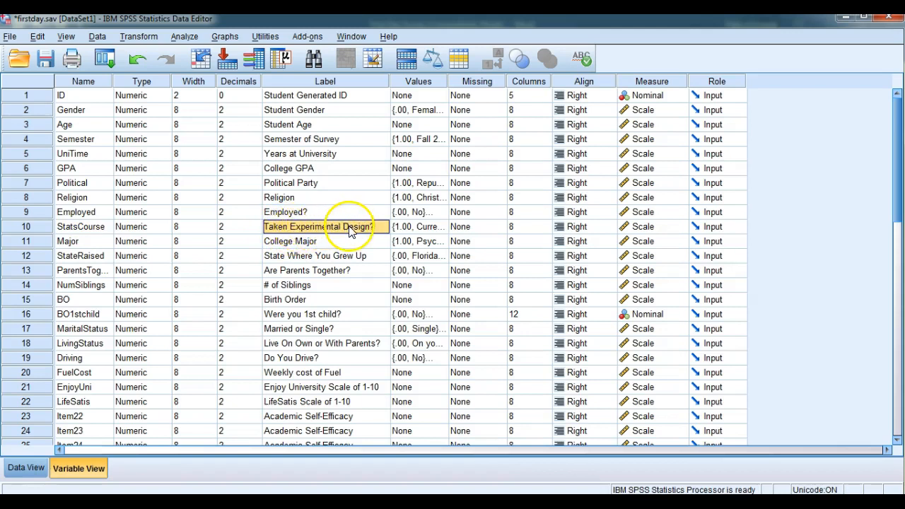
- Highlight the Name attribute and try to rename the ID variable using a character not allowed in variable names
{"action": "left_click", "coordinate": [81, 81]}
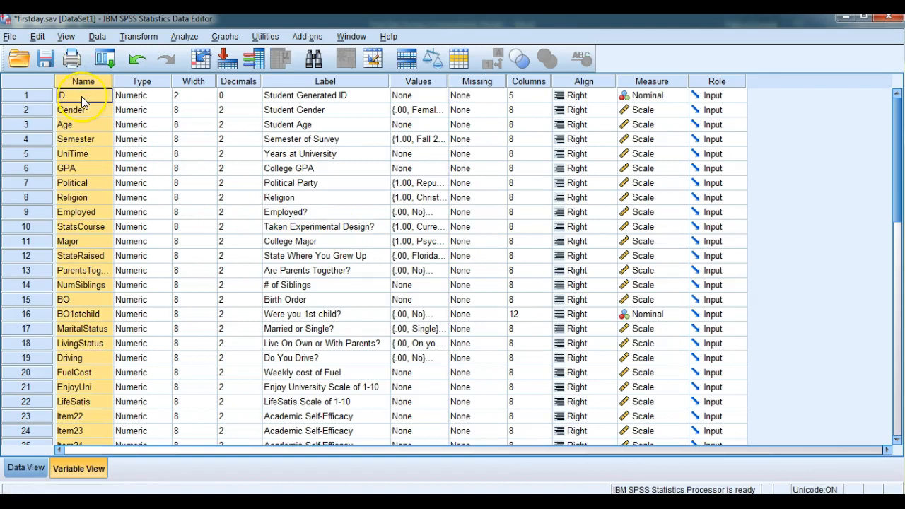
{"action": "left_click", "coordinate": [81, 96]}
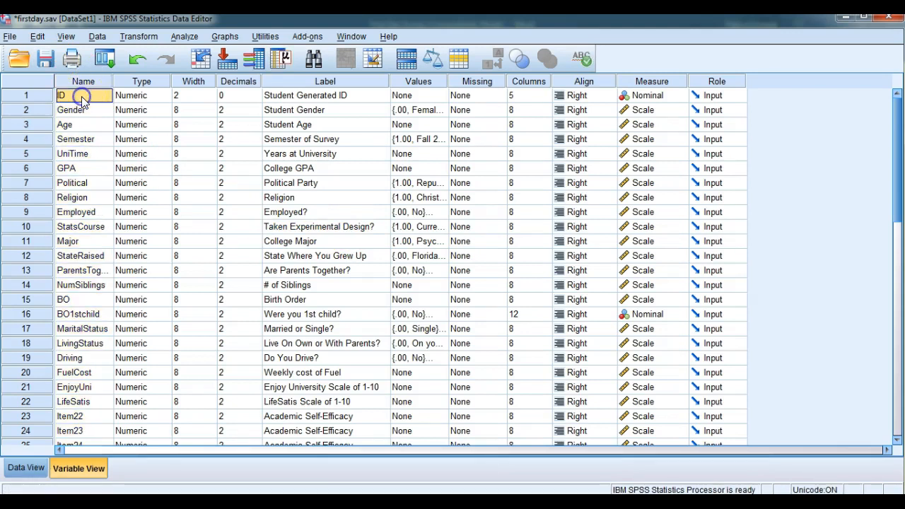
{"action": "left_click", "coordinate": [83, 96]}
{"action": "key", "text": "Return"}
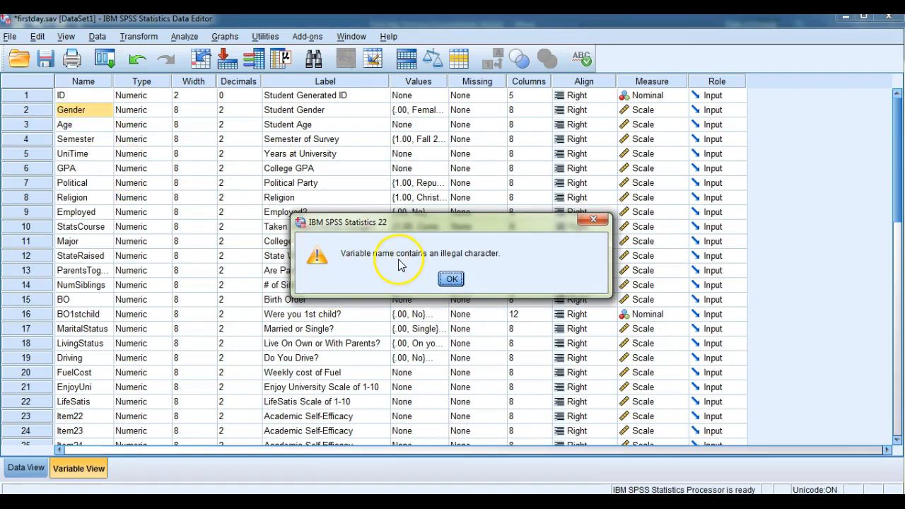
{"action": "left_click", "coordinate": [450, 282]}
- Rename the ID variable as ID_ID, joining the two parts with an underscore
{"action": "left_click", "coordinate": [79, 97]}
{"action": "left_click", "coordinate": [83, 97]}
{"action": "type", "text": "_ID"}
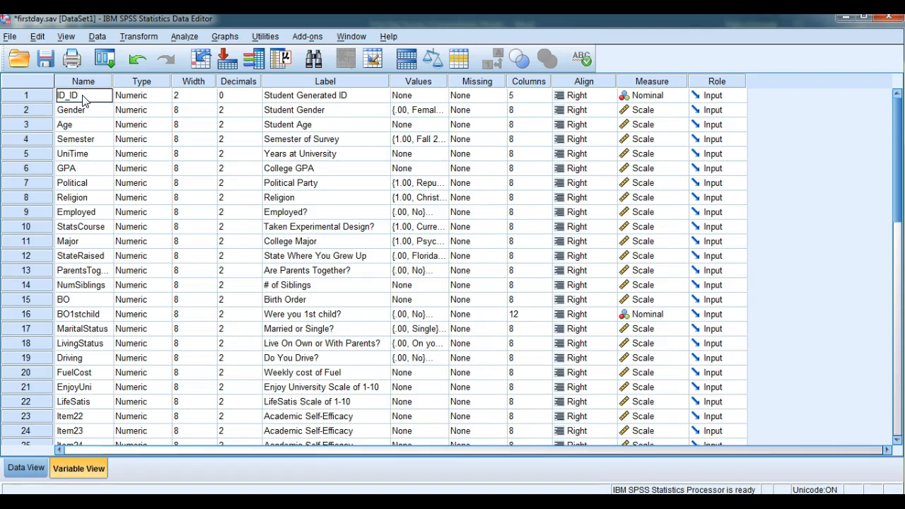
{"action": "key", "text": "Return"}
- Restore the first variable's name to ID by deleting the added ending
{"action": "left_click", "coordinate": [101, 97]}
{"action": "double_click", "coordinate": [103, 95]}
{"action": "left_click", "coordinate": [103, 94]}
{"action": "key", "text": "BackSpace"}
{"action": "key", "text": "BackSpace"}
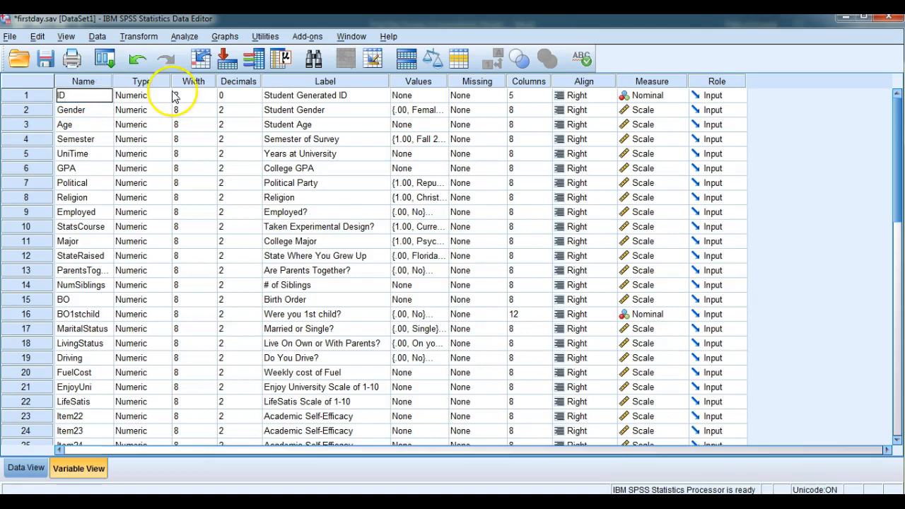
- Review the ID variable's label, the Name and Label attributes, the Gender variable's row and the Values attribute
{"action": "left_click", "coordinate": [290, 95]}
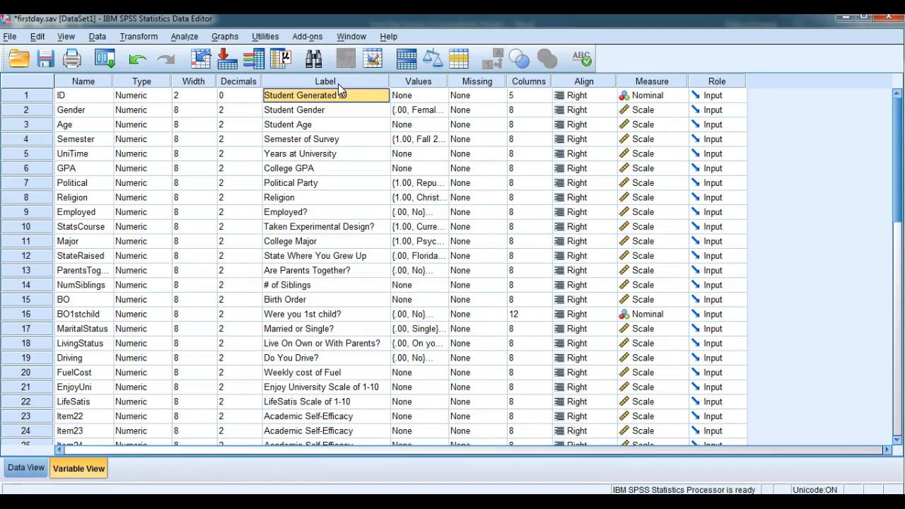
{"action": "left_click", "coordinate": [72, 80]}
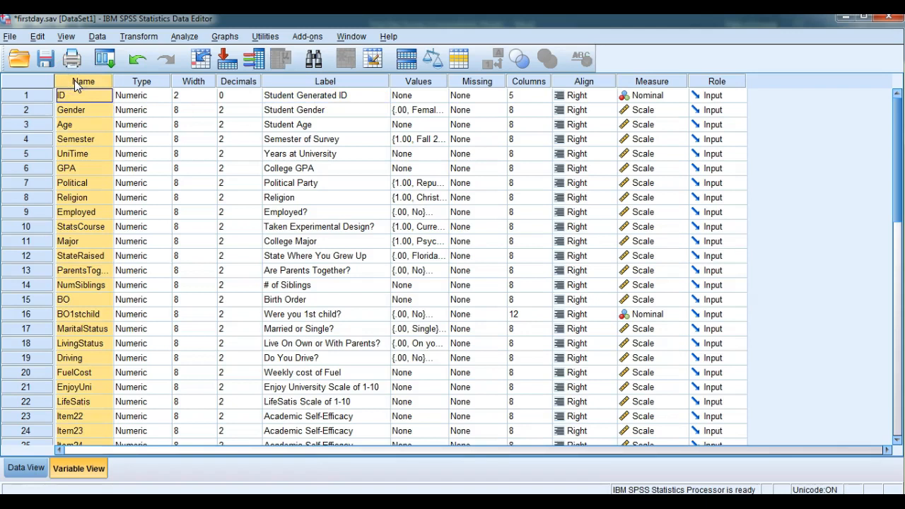
{"action": "left_click", "coordinate": [319, 82]}
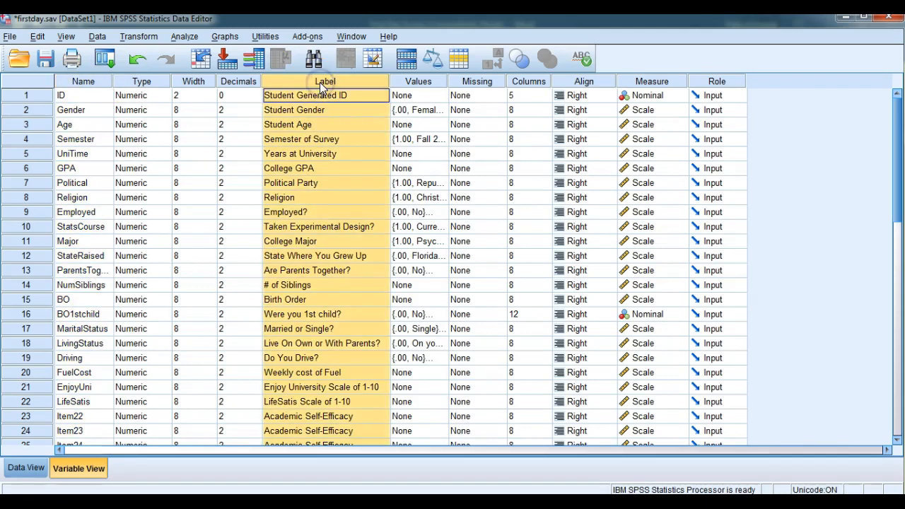
{"action": "left_click", "coordinate": [34, 112]}
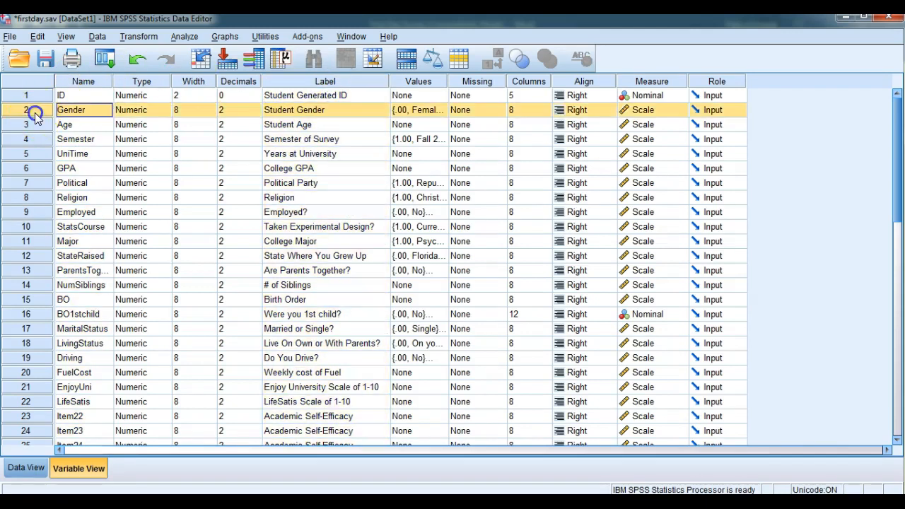
{"action": "left_click", "coordinate": [427, 83]}
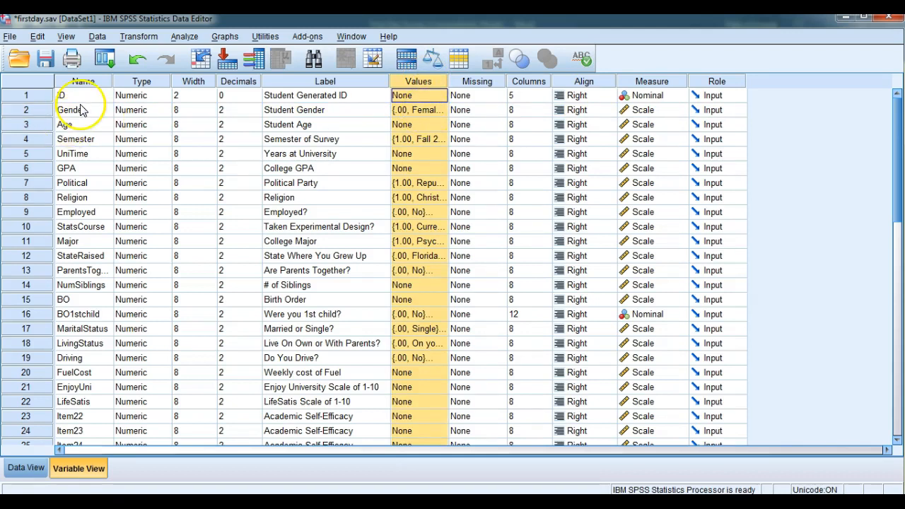
- Examine the coded entries in the Gender column of the data, and return to the variable definitions
{"action": "left_click", "coordinate": [16, 467]}
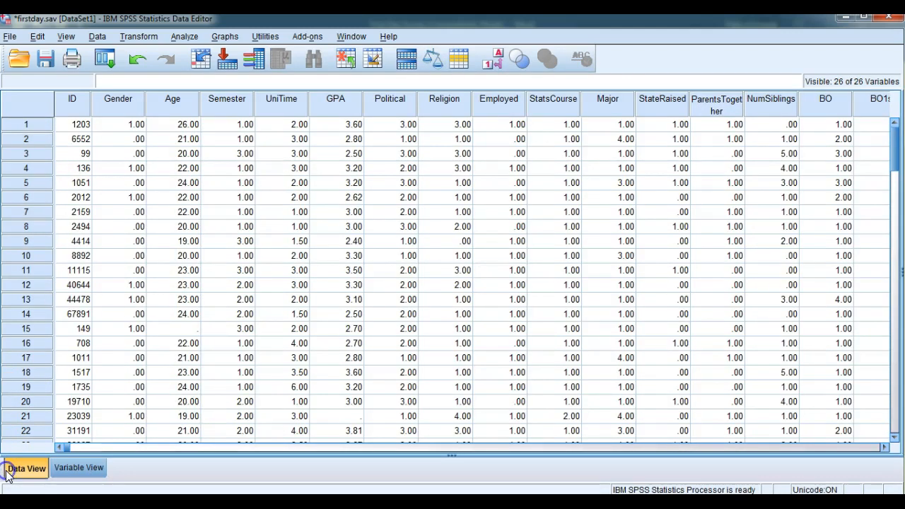
{"action": "left_click", "coordinate": [119, 98]}
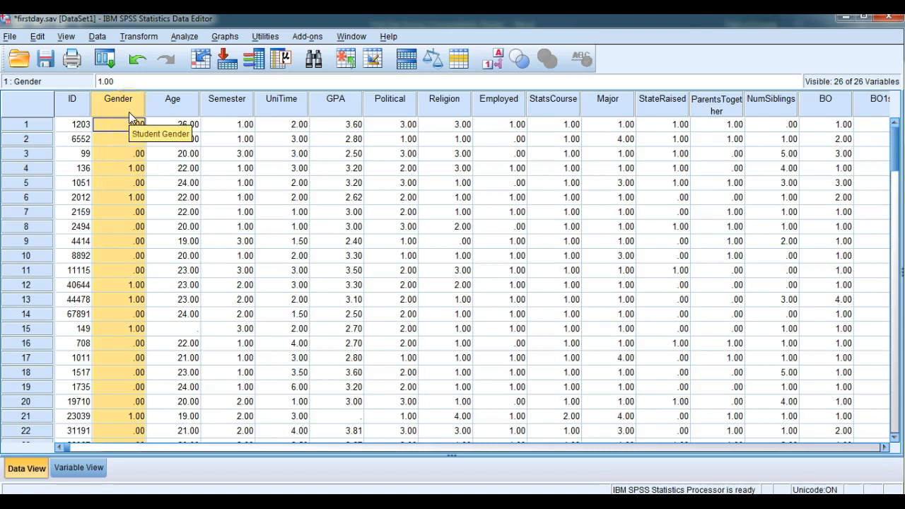
{"action": "left_click", "coordinate": [101, 470]}
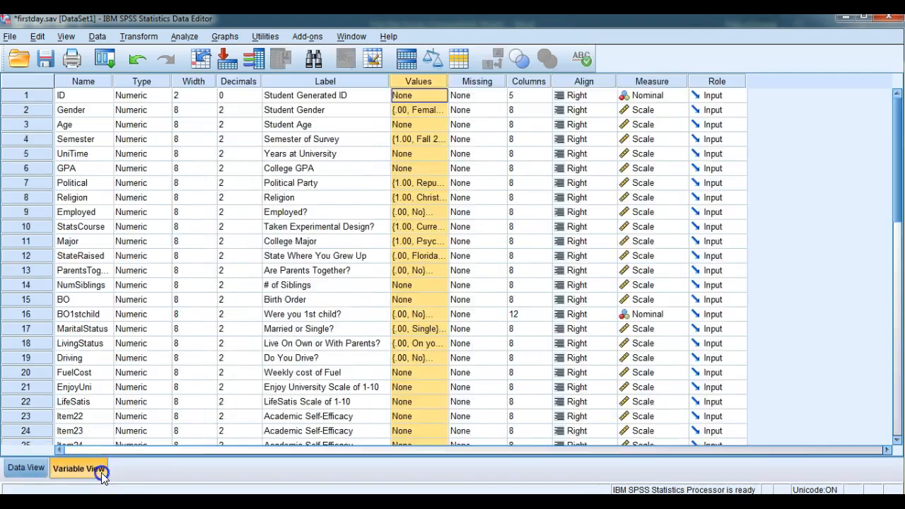
- Open the value labels of the Gender variable and examine the Female and Male entries
{"action": "left_click", "coordinate": [433, 111]}
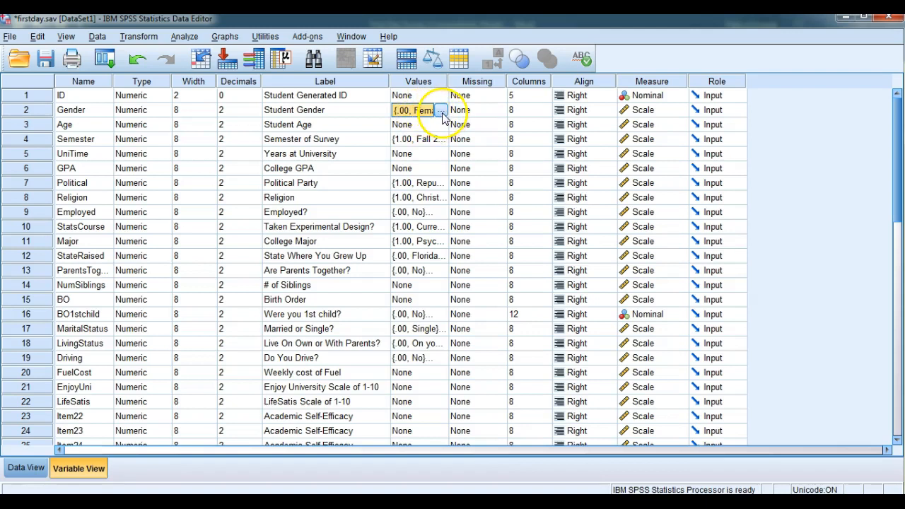
{"action": "left_click", "coordinate": [441, 112]}
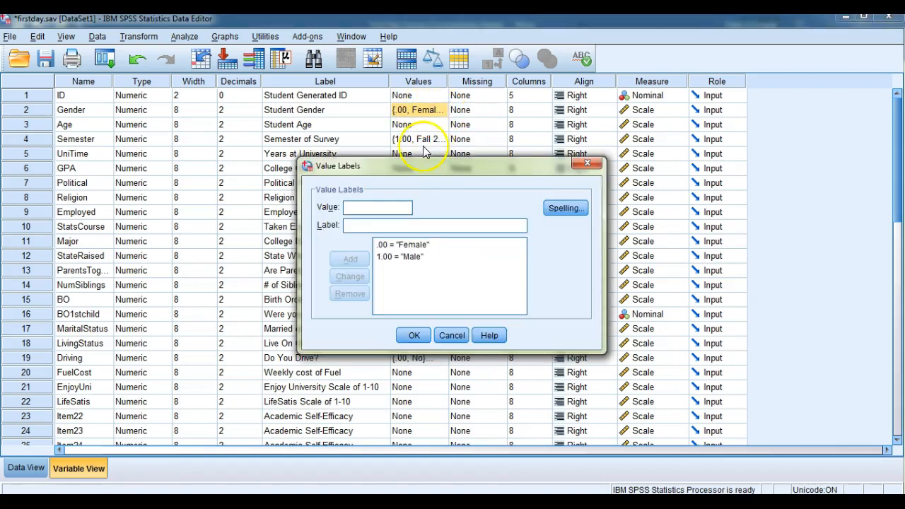
{"action": "left_click", "coordinate": [408, 245]}
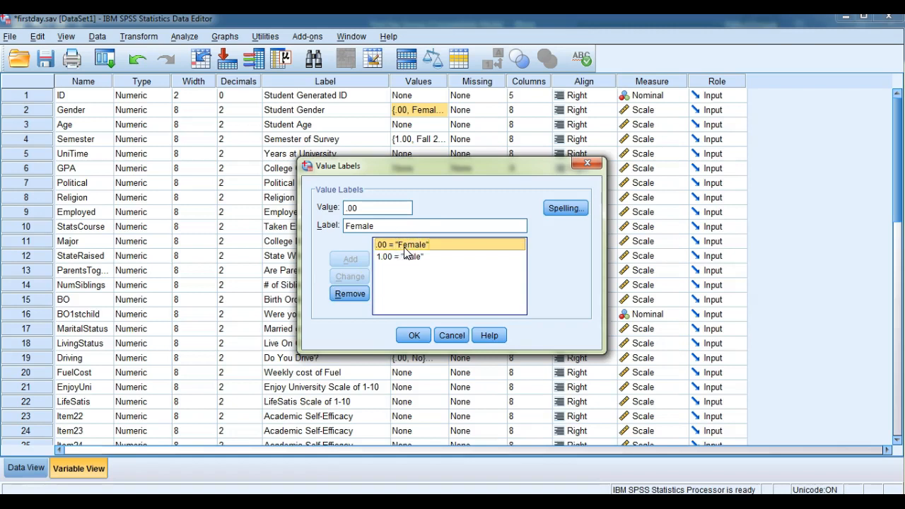
{"action": "left_click", "coordinate": [418, 258]}
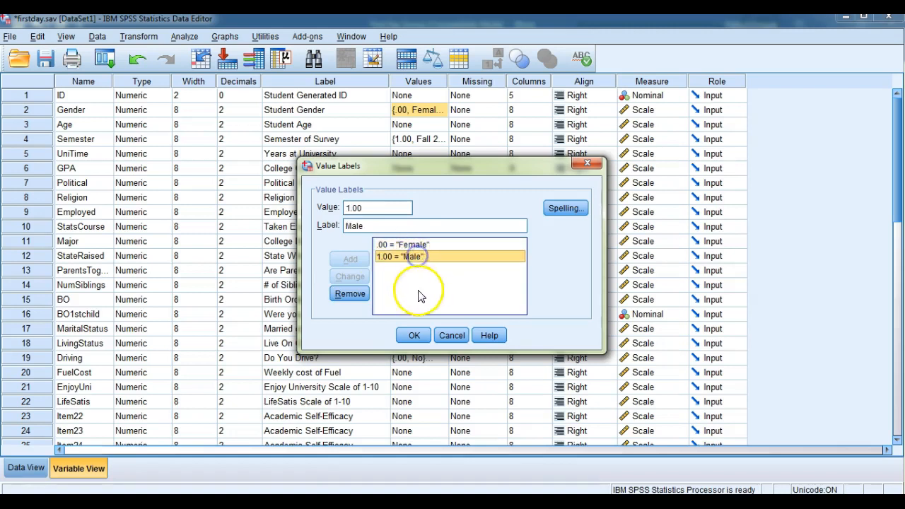
- Remove the Male and Female value labels from the Gender variable
{"action": "left_click", "coordinate": [350, 294]}
{"action": "left_click", "coordinate": [397, 247]}
{"action": "left_click", "coordinate": [350, 294]}
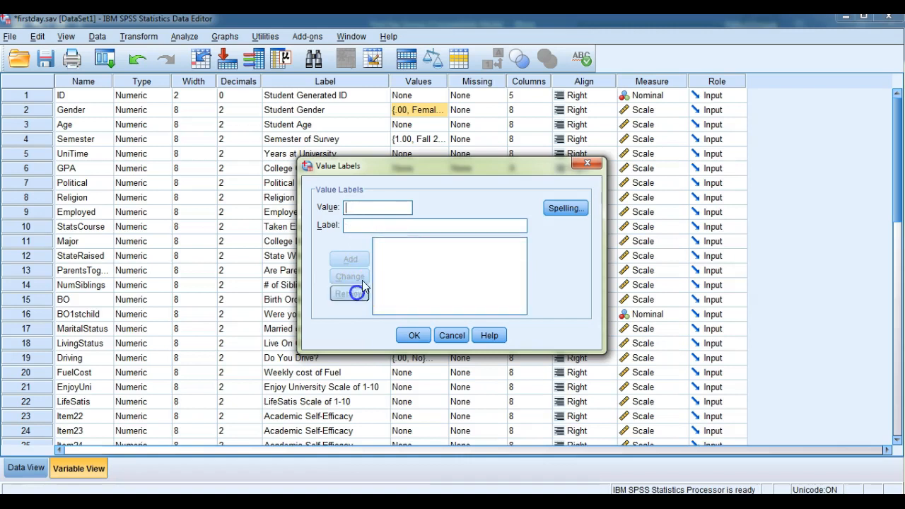
- Add a value label to the Gender variable that assigns Female to the value 0
{"action": "left_click", "coordinate": [369, 208]}
{"action": "type", "text": "Females"}
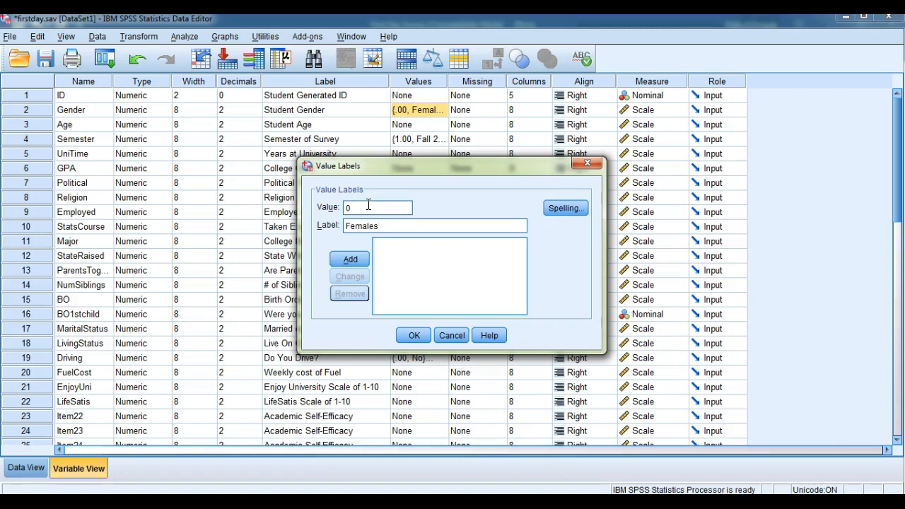
{"action": "left_click", "coordinate": [350, 259]}
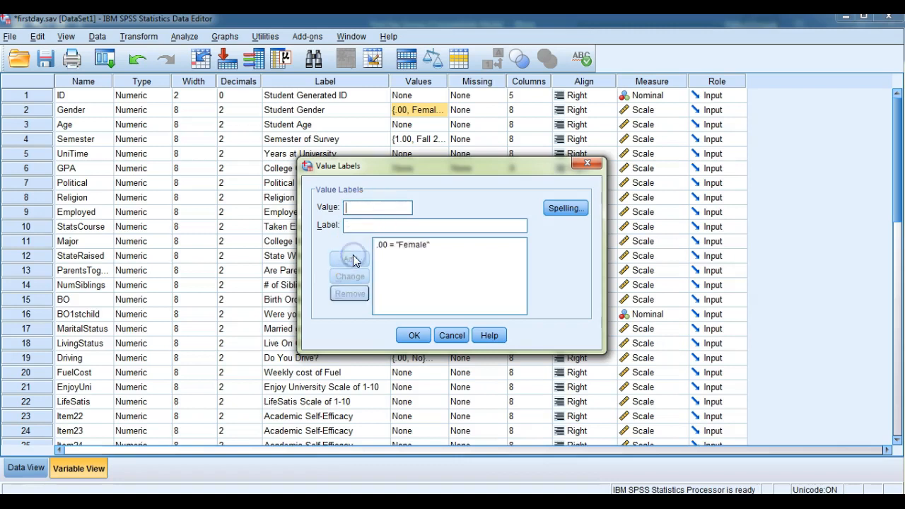
- Add a second Gender value label that assigns Male to the value 1, and apply the value labels
{"action": "left_click", "coordinate": [408, 246]}
{"action": "left_click_drag", "start_coordinate": [380, 208], "coordinate": [331, 209]}
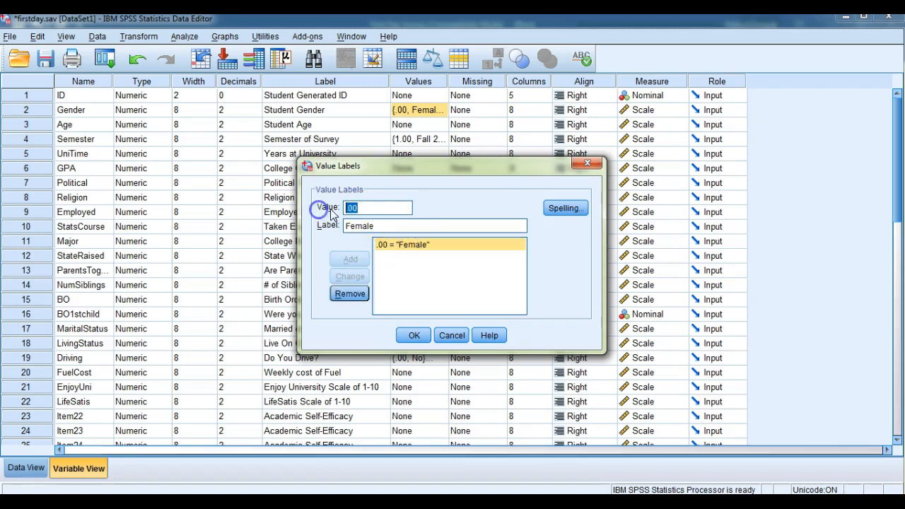
{"action": "type", "text": "1"}
{"action": "left_click_drag", "start_coordinate": [378, 226], "coordinate": [344, 226]}
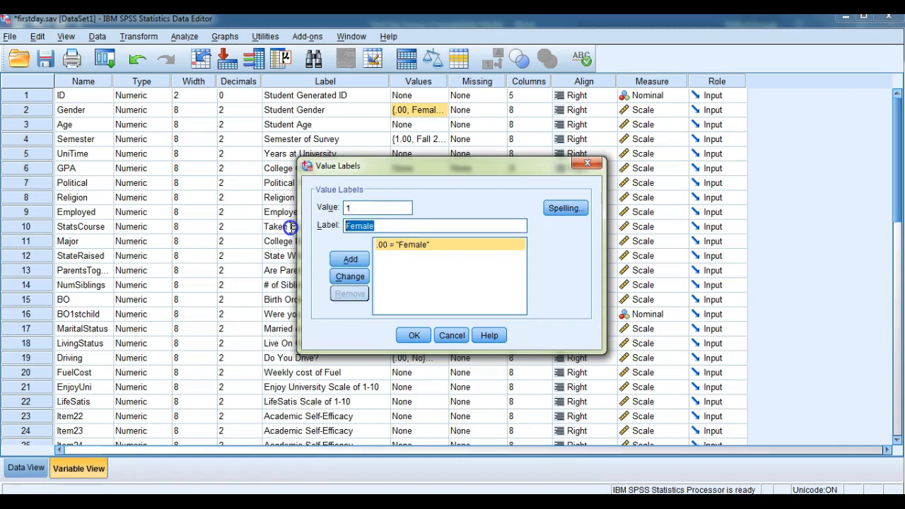
{"action": "type", "text": "Male"}
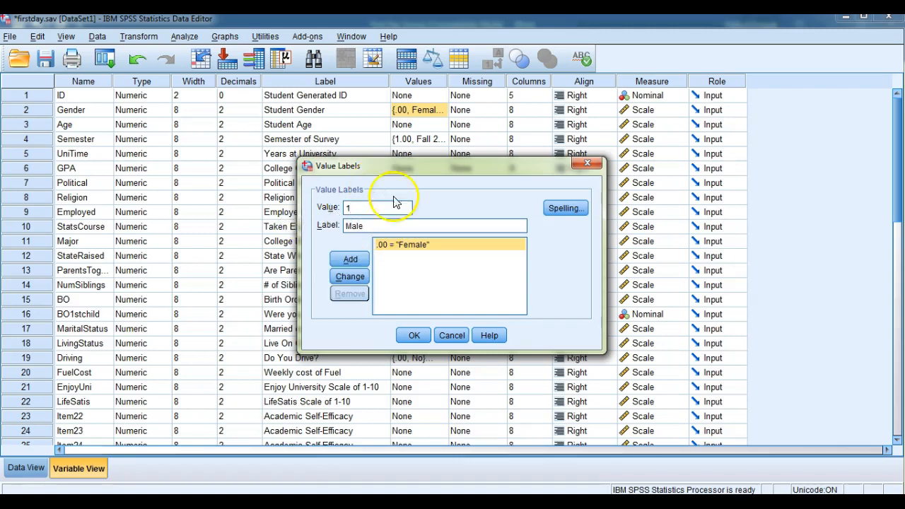
{"action": "left_click", "coordinate": [358, 260]}
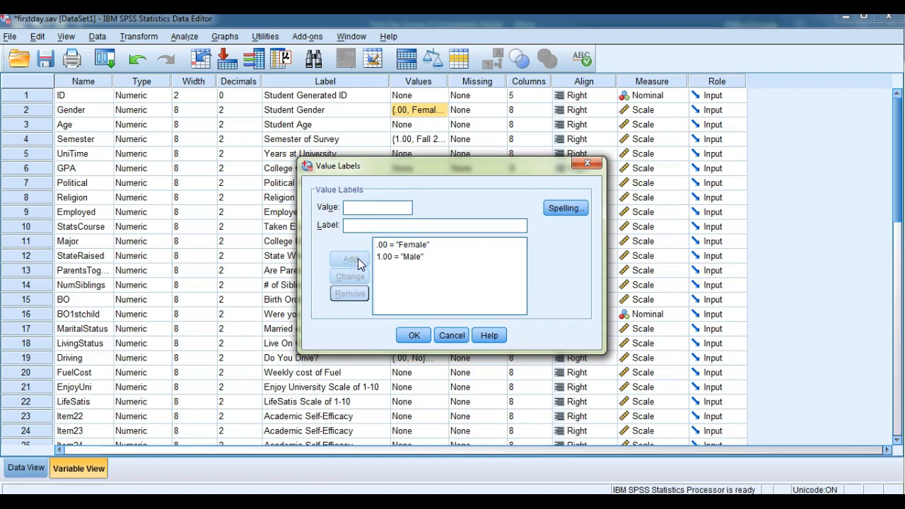
{"action": "left_click", "coordinate": [413, 336]}
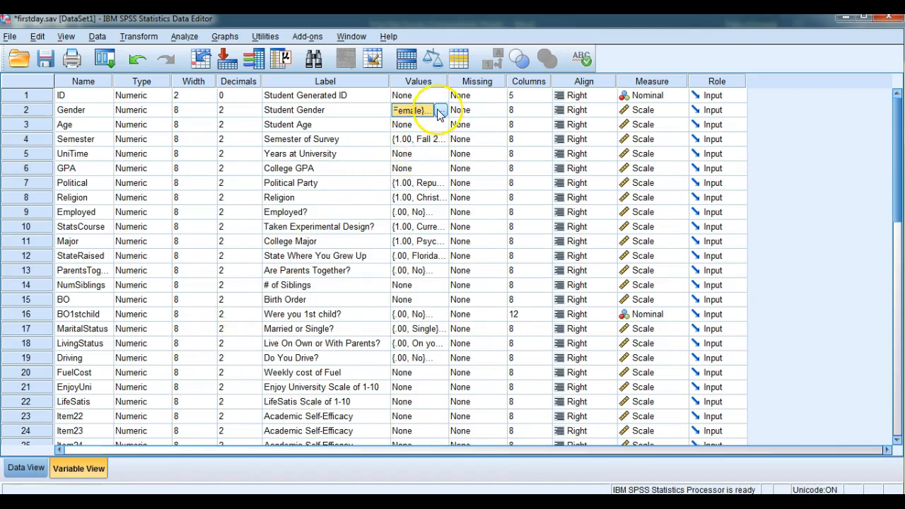
- Highlight the Name, Label and Values attribute columns together for all variables
{"action": "left_click", "coordinate": [86, 82]}
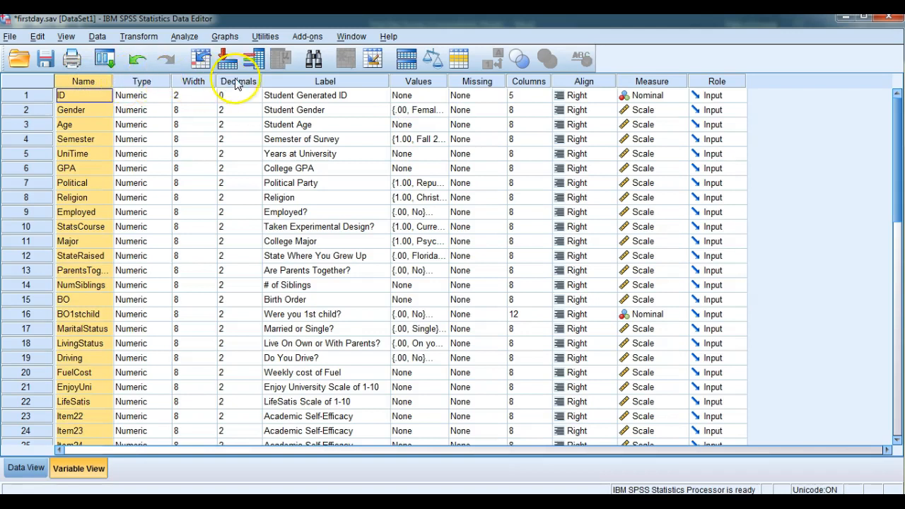
{"action": "left_click", "coordinate": [303, 82], "text": "ctrl"}
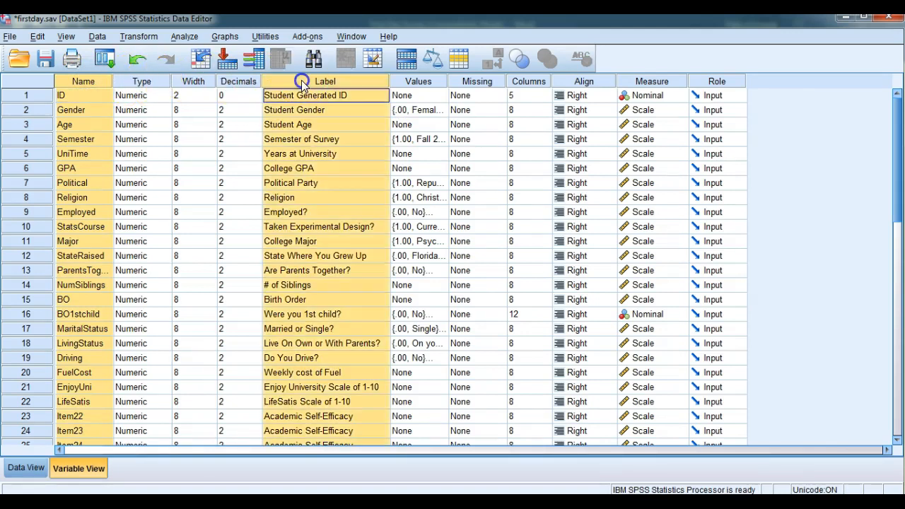
{"action": "left_click", "coordinate": [430, 82], "text": "ctrl"}
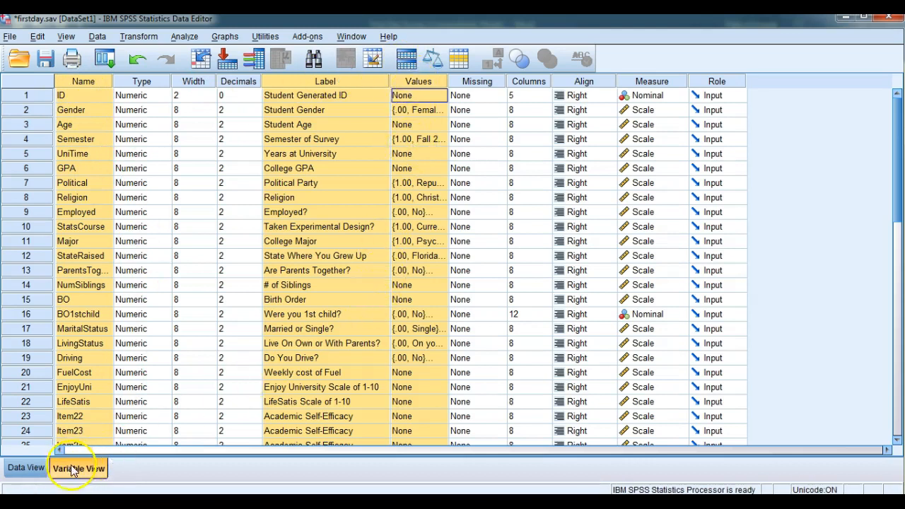
- Show the survey data and examine the Religion value and the full row of case 8
{"action": "left_click", "coordinate": [7, 476]}
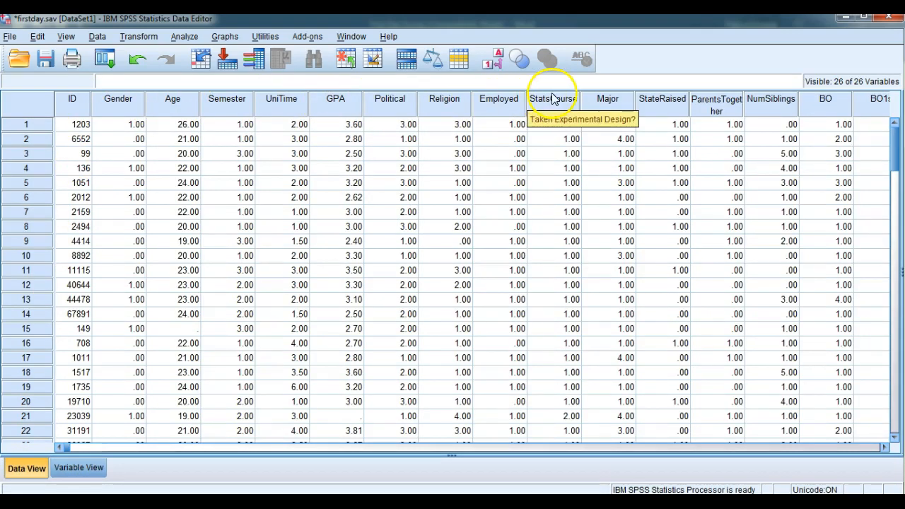
{"action": "left_click", "coordinate": [451, 230]}
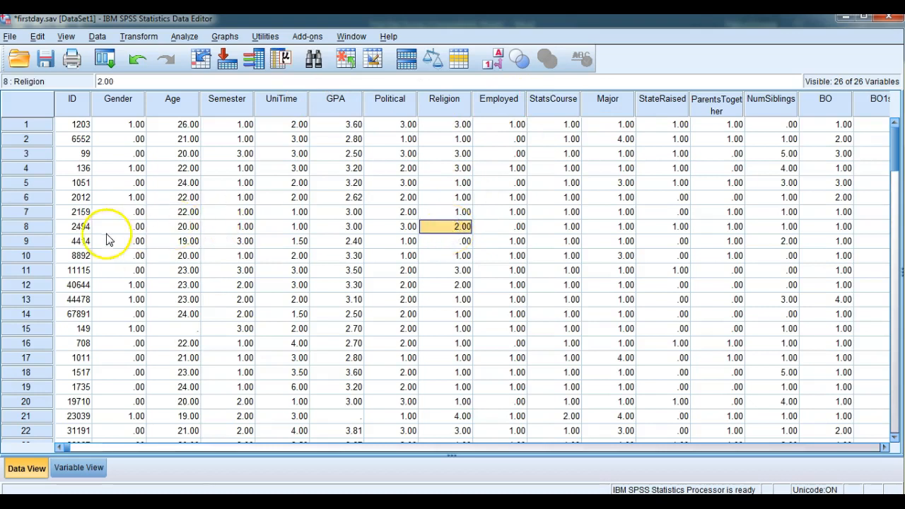
{"action": "left_click", "coordinate": [42, 230]}
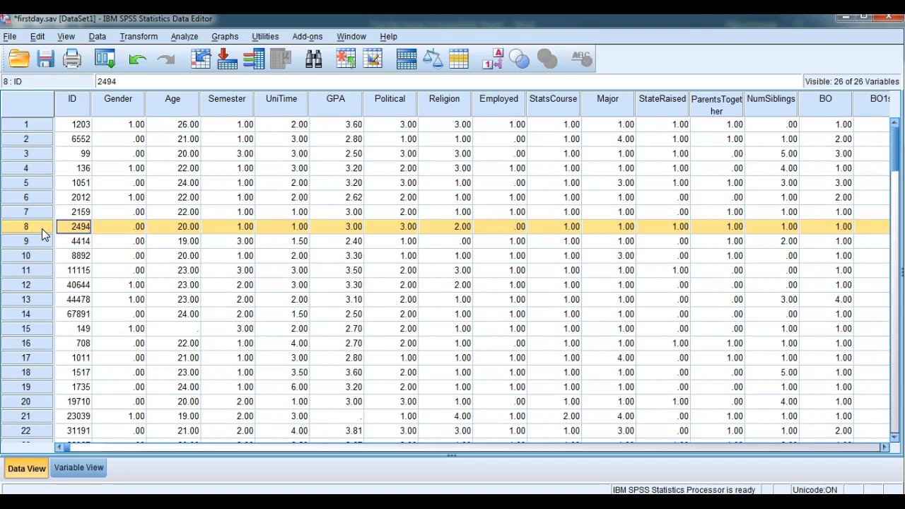
{"action": "left_click", "coordinate": [29, 472]}
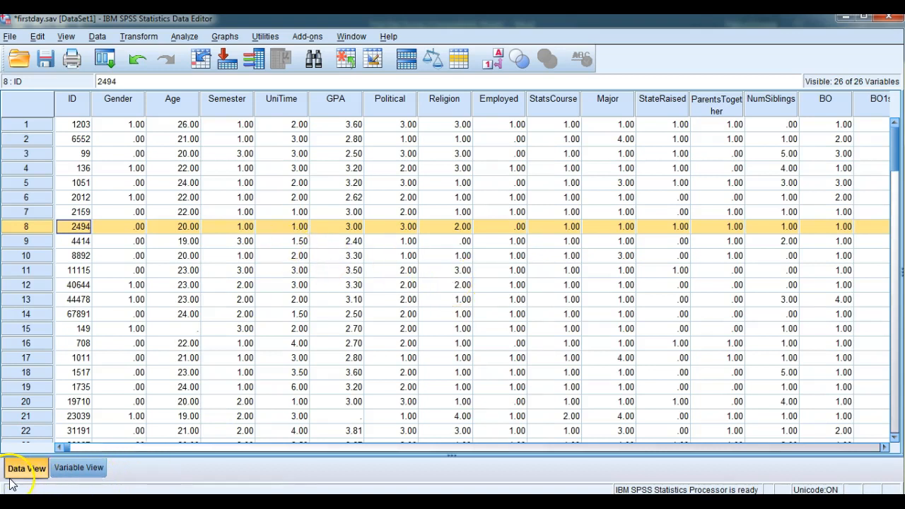
- Insert a new variable directly before Gender in the data
{"action": "left_click", "coordinate": [114, 109]}
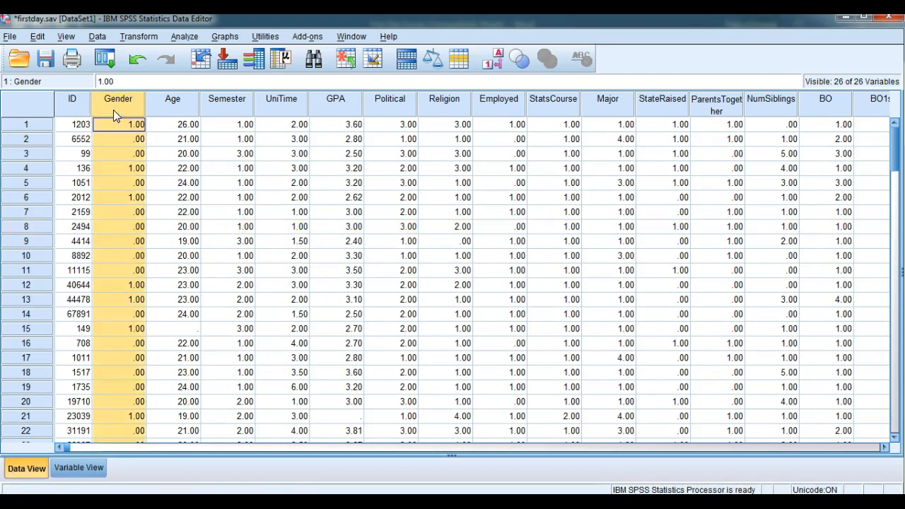
{"action": "right_click", "coordinate": [102, 105]}
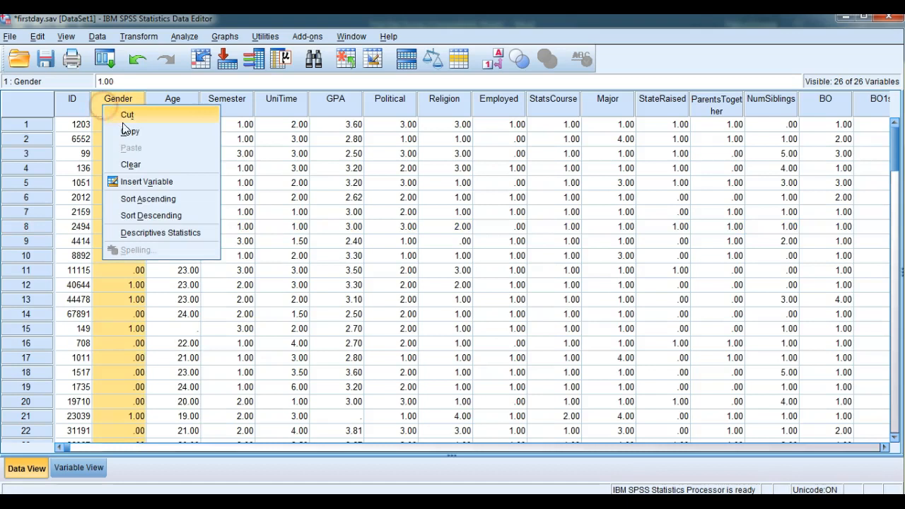
{"action": "left_click", "coordinate": [142, 182]}
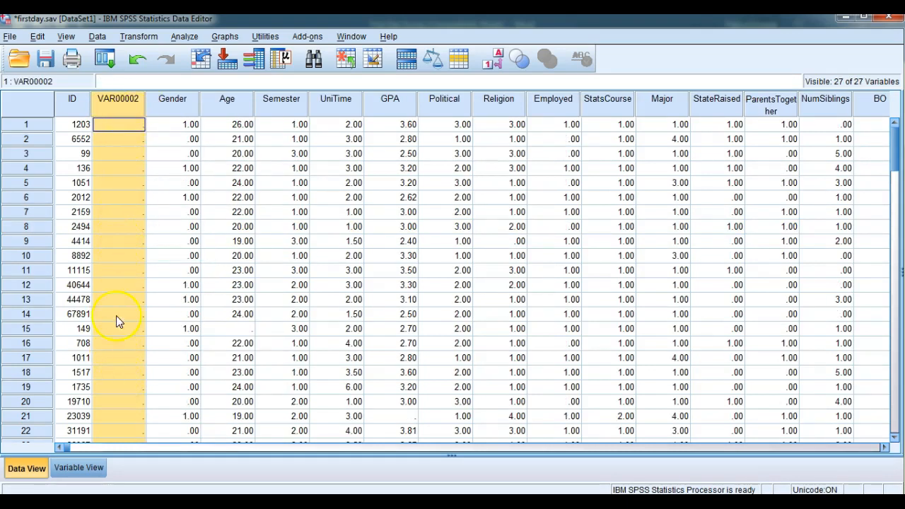
- Rename the newly inserted variable in row 2 of the variable definitions as University
{"action": "left_click", "coordinate": [102, 471]}
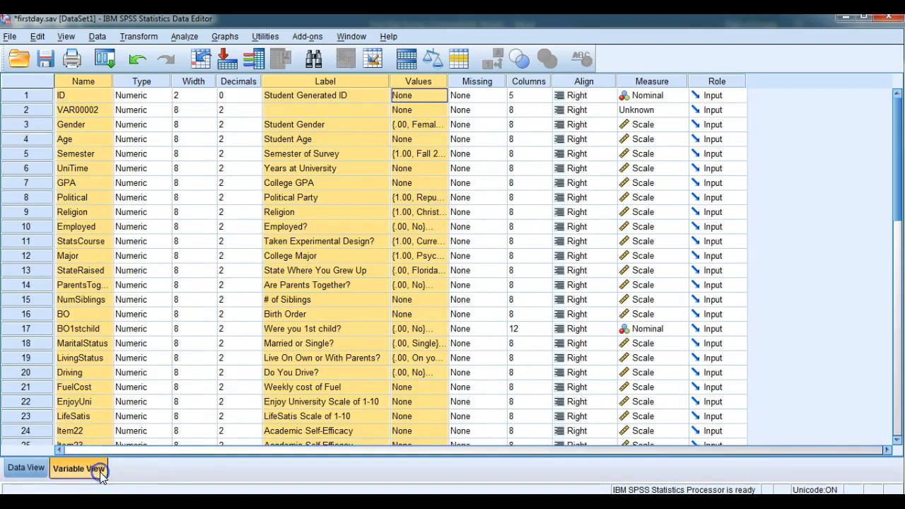
{"action": "left_click", "coordinate": [86, 111]}
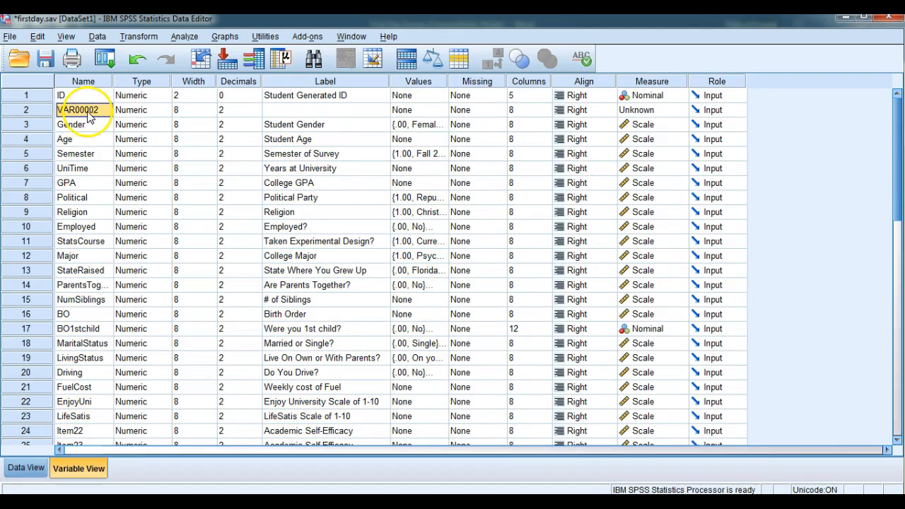
{"action": "left_click", "coordinate": [91, 110]}
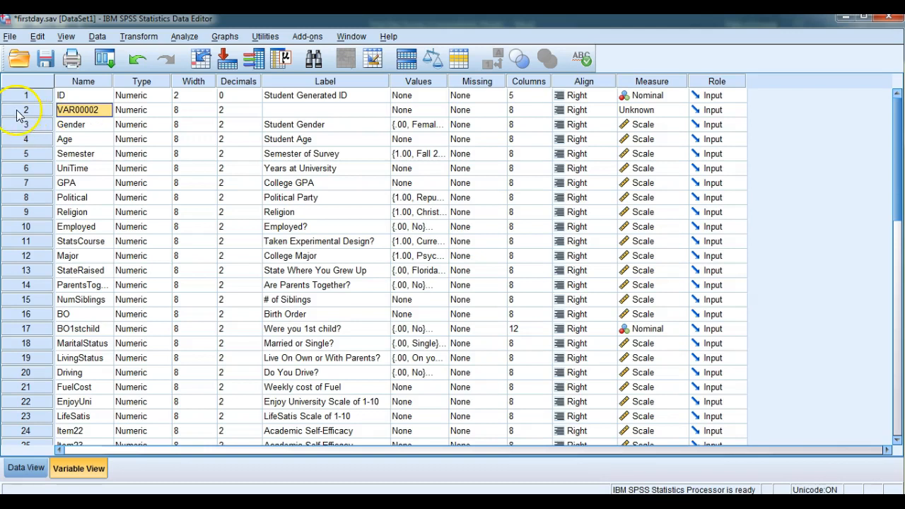
{"action": "left_click", "coordinate": [87, 111]}
{"action": "double_click", "coordinate": [91, 110]}
{"action": "left_click_drag", "start_coordinate": [103, 110], "coordinate": [50, 114]}
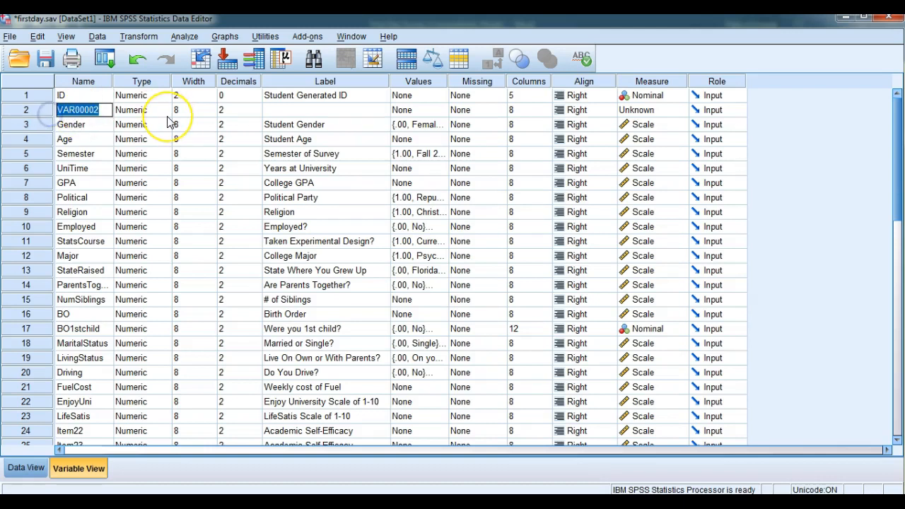
{"action": "type", "text": "University"}
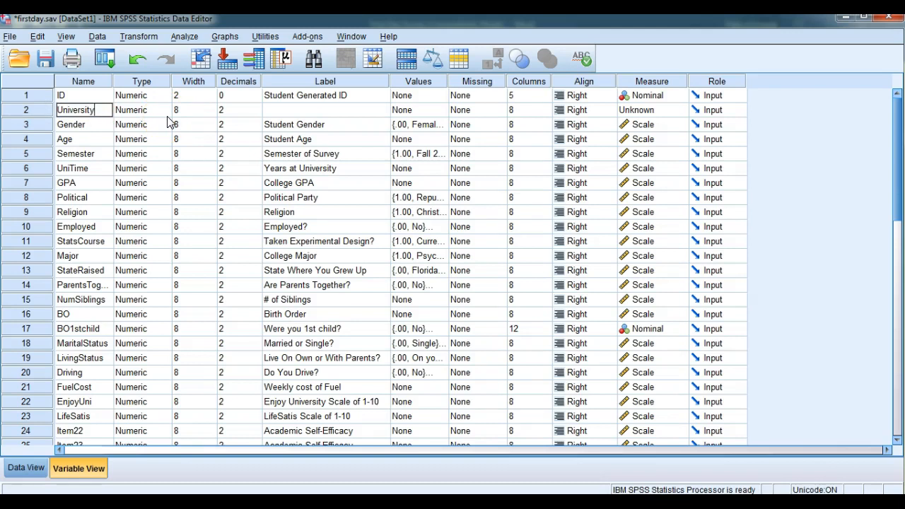
- Give the University variable the label "FAU vs. Lynn"
{"action": "left_click", "coordinate": [97, 82]}
{"action": "left_click", "coordinate": [325, 81]}
{"action": "left_click", "coordinate": [290, 110]}
{"action": "left_click", "coordinate": [286, 110]}
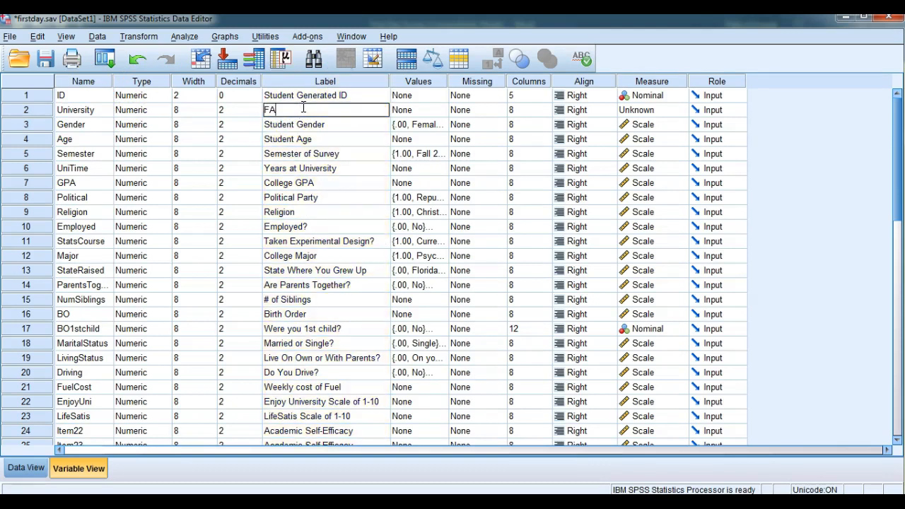
{"action": "type", "text": "FAU vs. Lynn"}
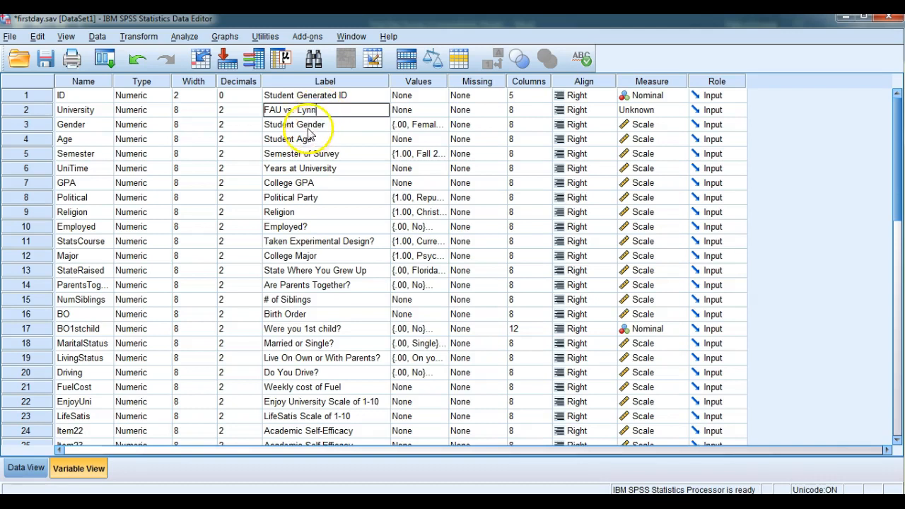
{"action": "left_click", "coordinate": [308, 127]}
{"action": "left_click", "coordinate": [314, 114]}
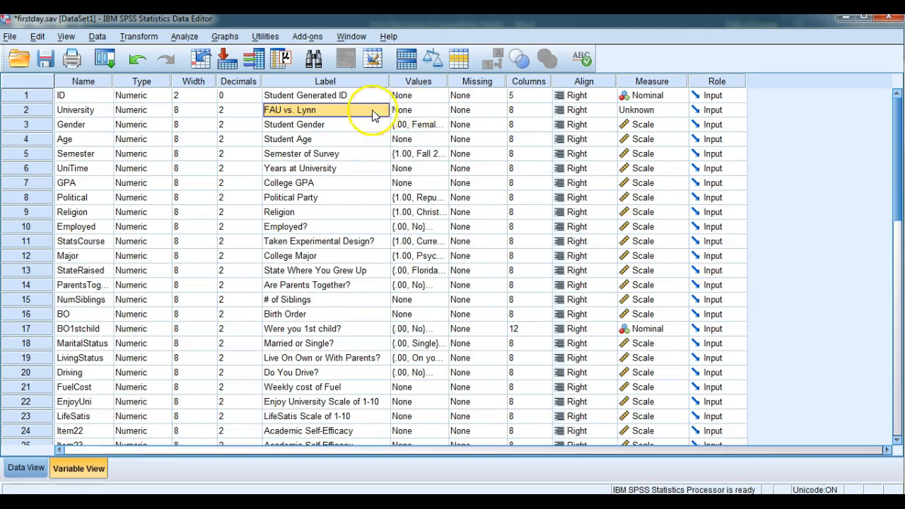
- Add a value label to the University variable that assigns FAU to the value 0
{"action": "left_click", "coordinate": [428, 83]}
{"action": "left_click", "coordinate": [424, 110]}
{"action": "left_click", "coordinate": [441, 111]}
{"action": "left_click", "coordinate": [375, 207]}
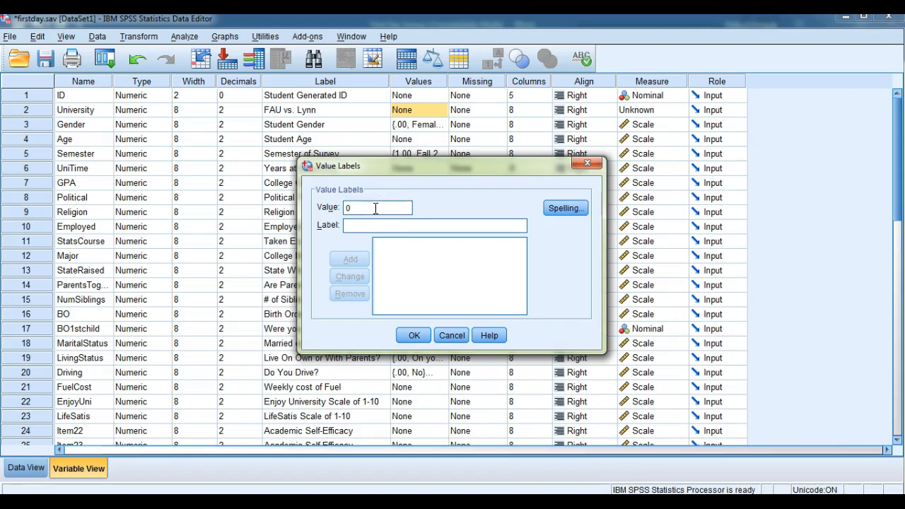
{"action": "type", "text": "FAU"}
{"action": "left_click", "coordinate": [351, 259]}
- Add a second University value label that assigns Lynn to the value 1, and apply the value labels
{"action": "left_click", "coordinate": [357, 207]}
{"action": "type", "text": "1"}
{"action": "type", "text": "Lynn"}
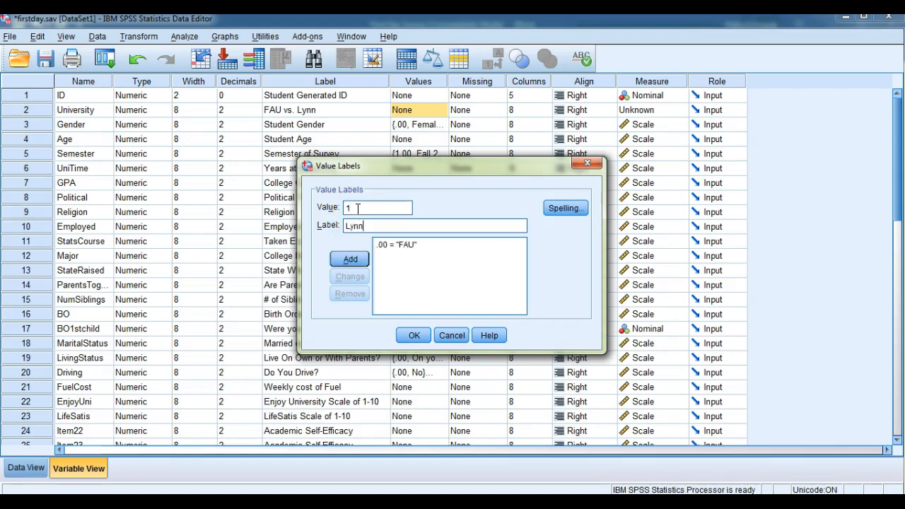
{"action": "left_click", "coordinate": [351, 259]}
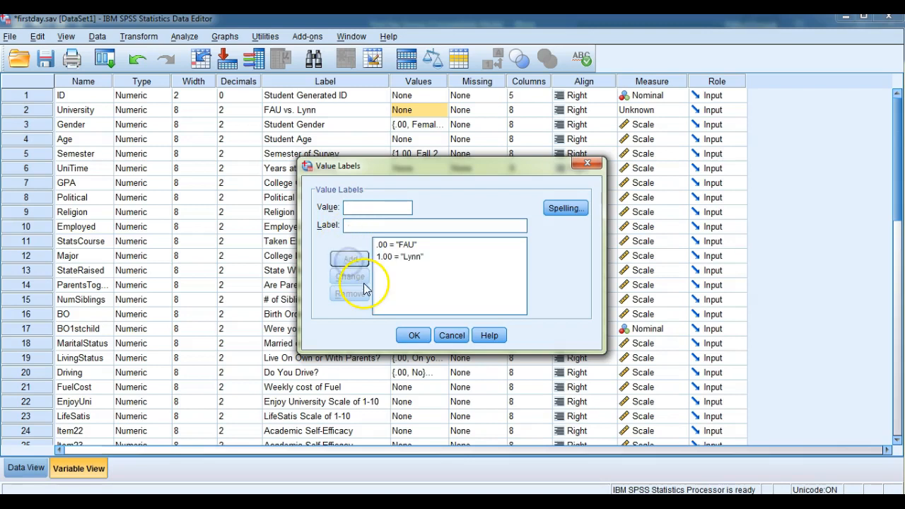
{"action": "left_click", "coordinate": [415, 337]}
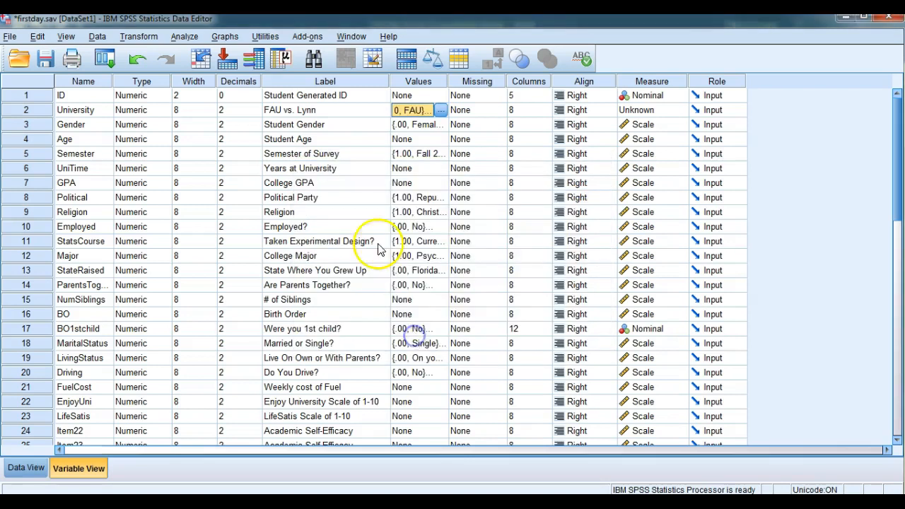
- Review the University variable's name, label and value labels
{"action": "left_click", "coordinate": [92, 114]}
{"action": "left_click", "coordinate": [313, 111]}
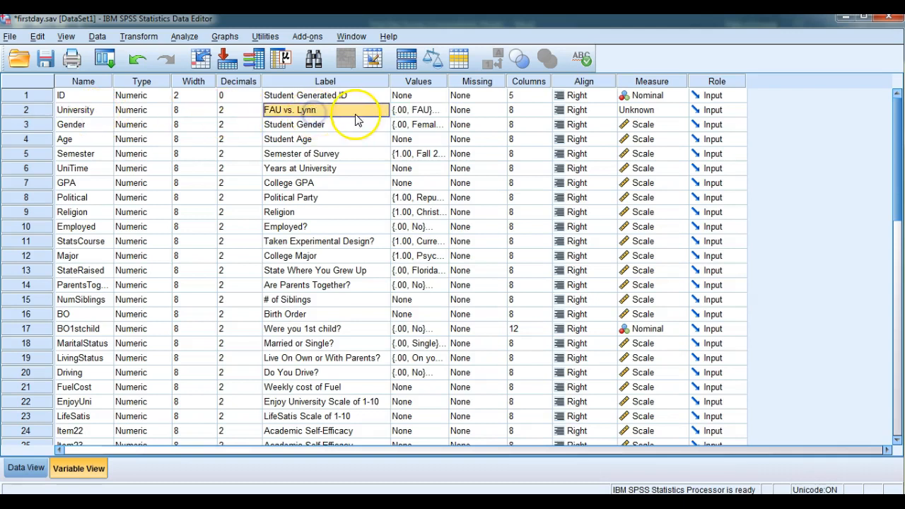
{"action": "left_click", "coordinate": [420, 110]}
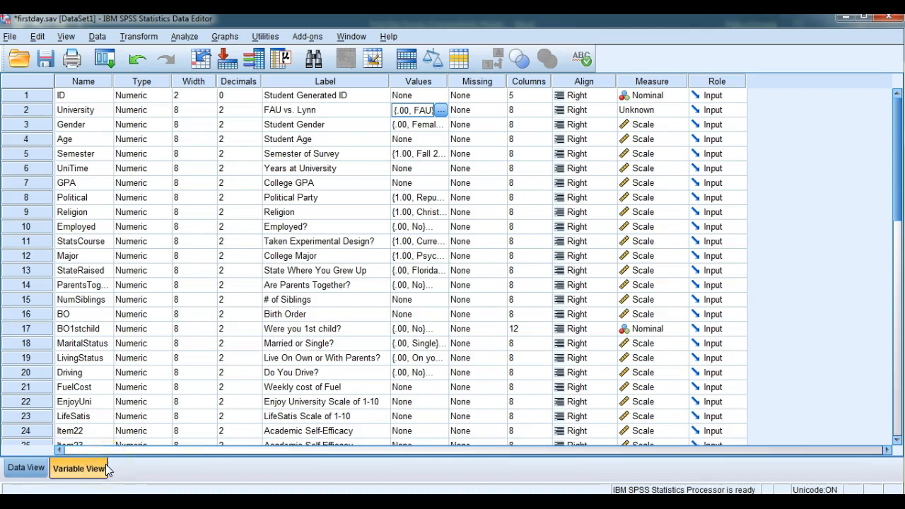
- Show the survey data and look through the University column across the cases
{"action": "left_click", "coordinate": [10, 474]}
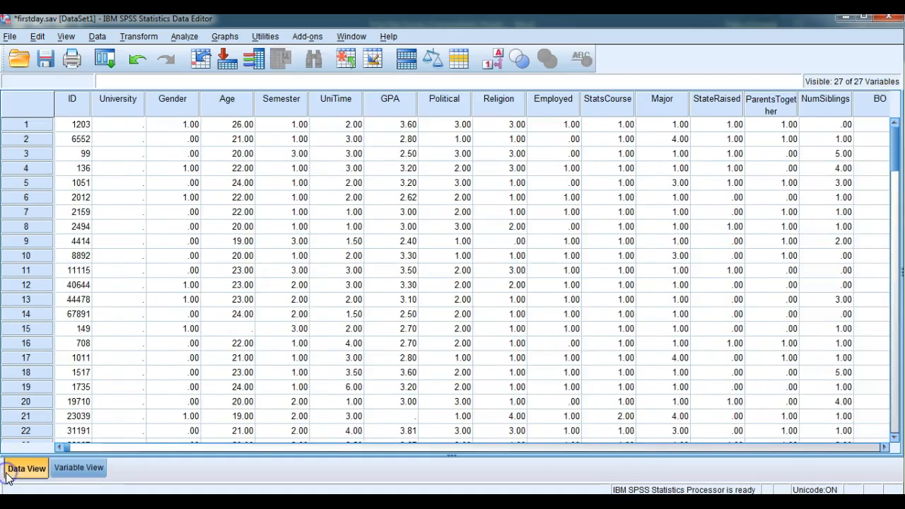
{"action": "left_click", "coordinate": [124, 103]}
{"action": "left_click", "coordinate": [125, 125]}
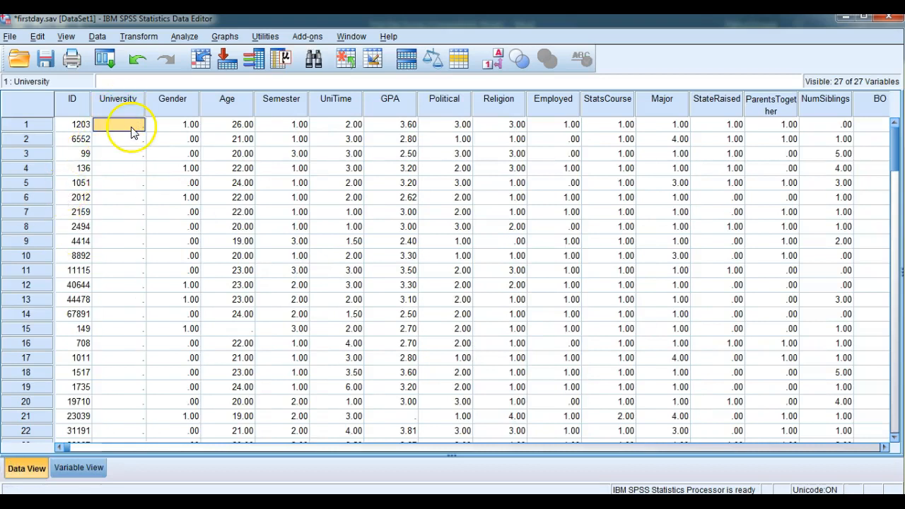
{"action": "scroll", "coordinate": [134, 162], "scroll_direction": "down", "scroll_amount": 20}
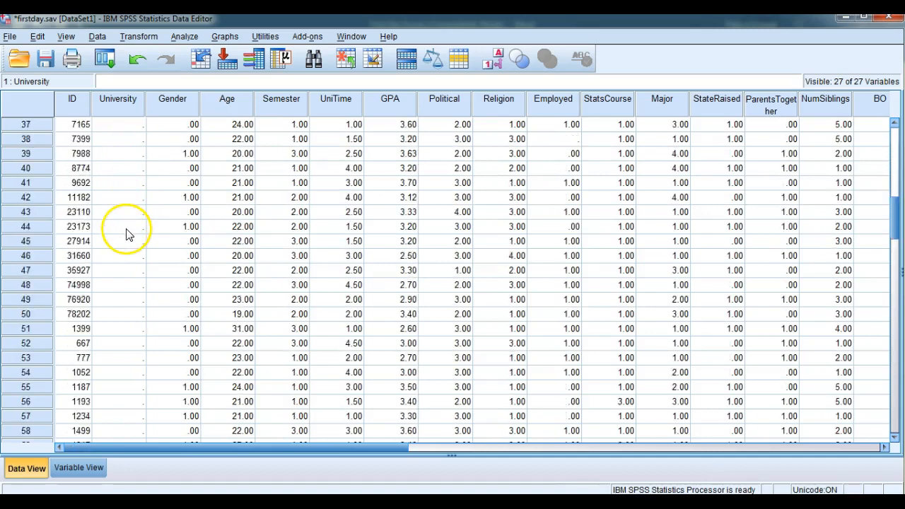
{"action": "scroll", "coordinate": [130, 268], "scroll_direction": "down", "scroll_amount": 7}
{"action": "scroll", "coordinate": [128, 283], "scroll_direction": "up", "scroll_amount": 20}
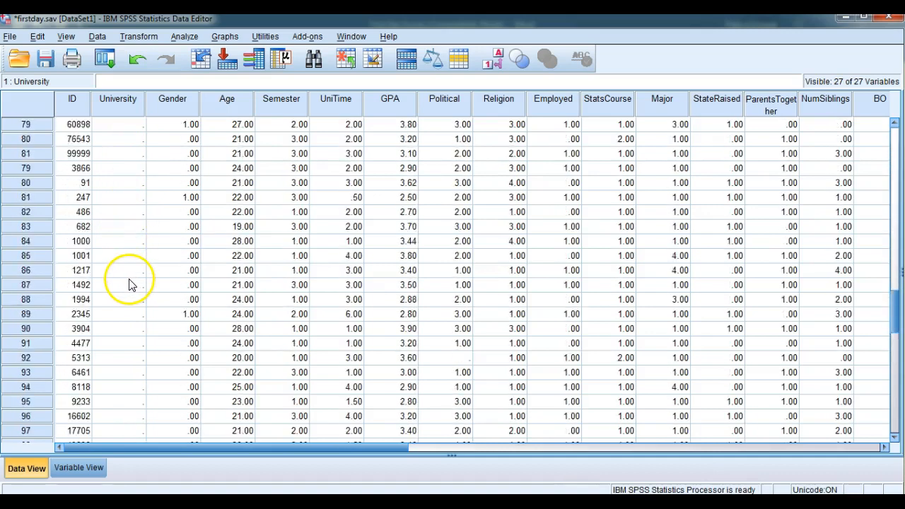
{"action": "scroll", "coordinate": [130, 283], "scroll_direction": "up", "scroll_amount": 5}
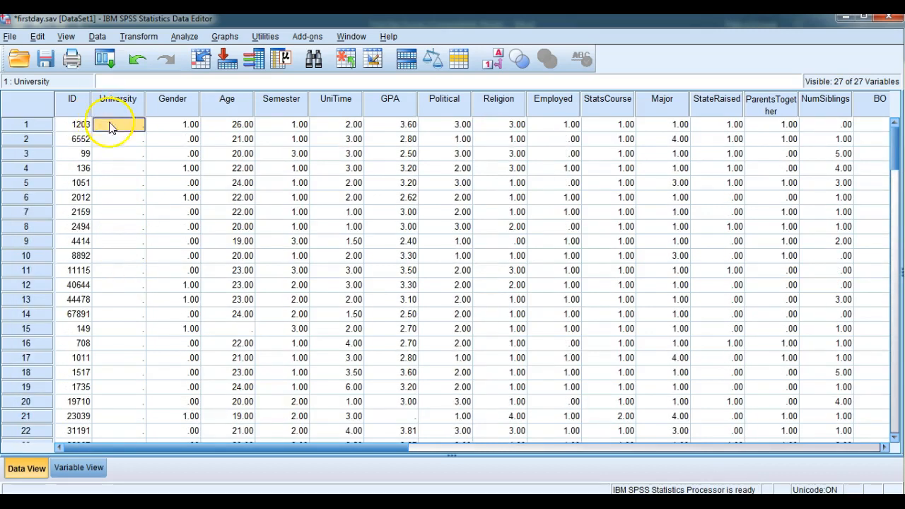
- Enter 0 in the University column for cases 1 to 23
{"action": "type", "text": "0"}
{"action": "key", "text": "Return"}
{"action": "type", "text": "0"}
{"action": "key", "text": "Return"}
{"action": "type", "text": "0"}
{"action": "key", "text": "Return"}
{"action": "type", "text": "0"}
{"action": "key", "text": "Return"}
{"action": "type", "text": "0 0"}
{"action": "key", "text": "Return"}
{"action": "type", "text": "0"}
{"action": "key", "text": "Return"}
{"action": "type", "text": "0"}
{"action": "key", "text": "Return"}
{"action": "type", "text": "0"}
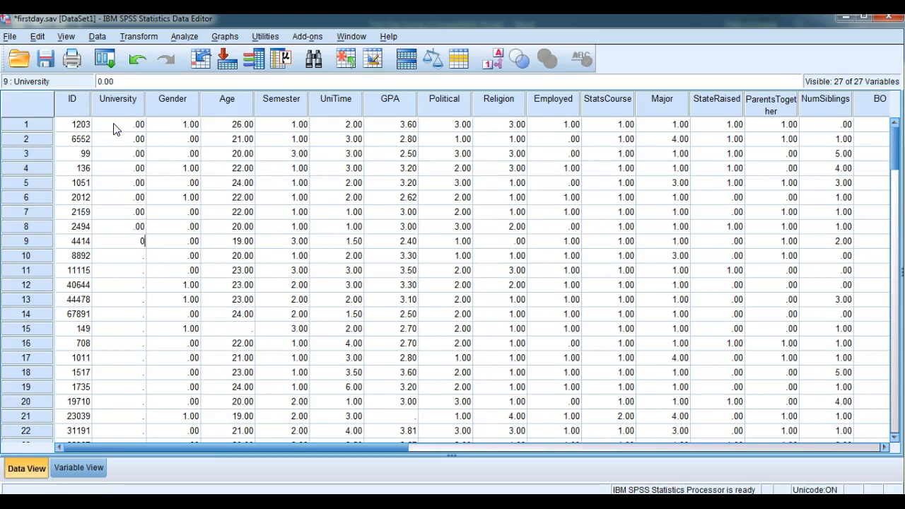
{"action": "left_click", "coordinate": [131, 251]}
{"action": "left_click", "coordinate": [131, 240]}
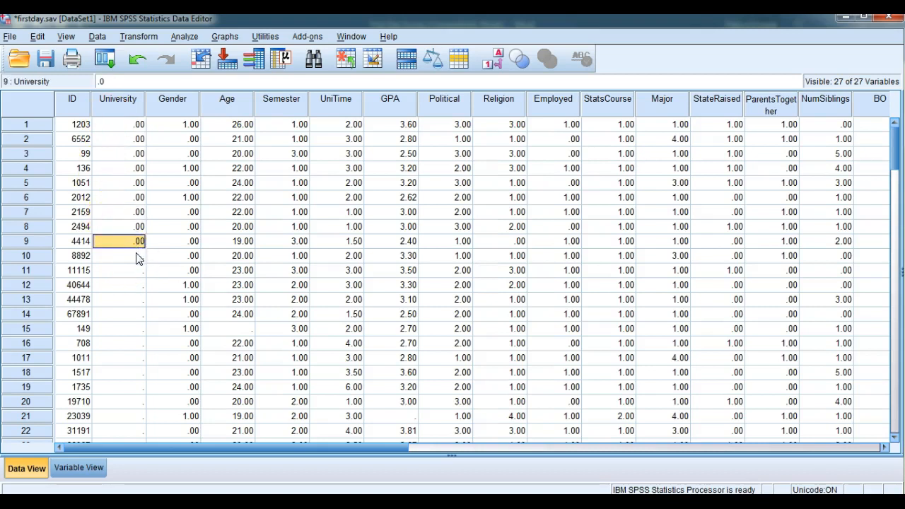
{"action": "left_click", "coordinate": [136, 255]}
{"action": "type", "text": "0 0 0 0 0"}
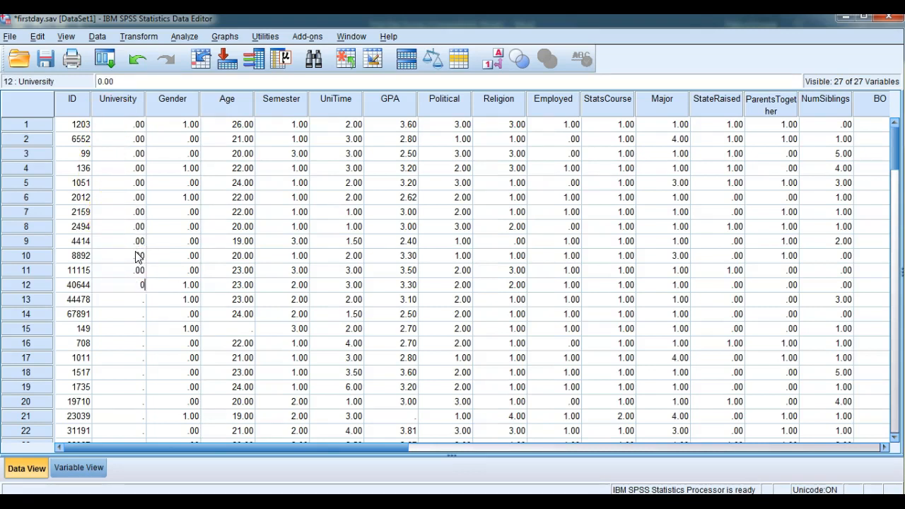
{"action": "key", "text": "Return"}
{"action": "type", "text": "0 0 0 0 0 0"}
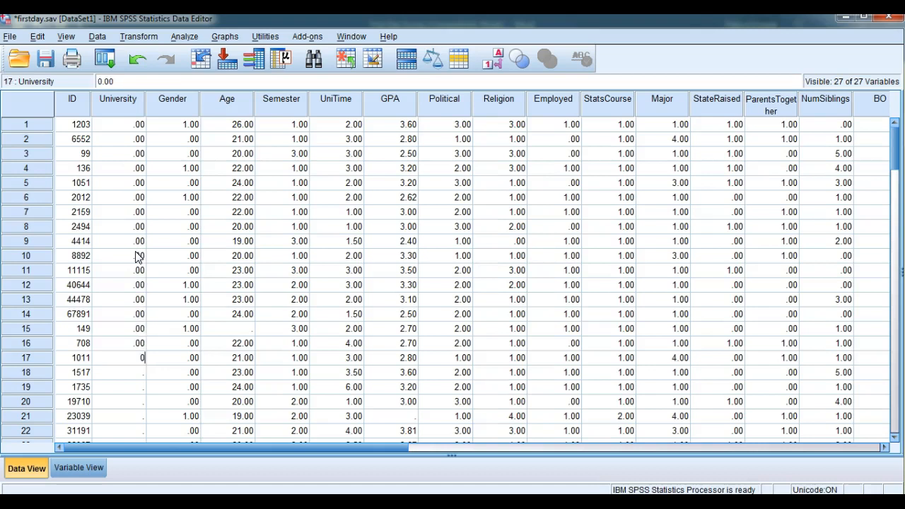
{"action": "key", "text": "Return"}
{"action": "type", "text": "0 0 0"}
{"action": "key", "text": "Return"}
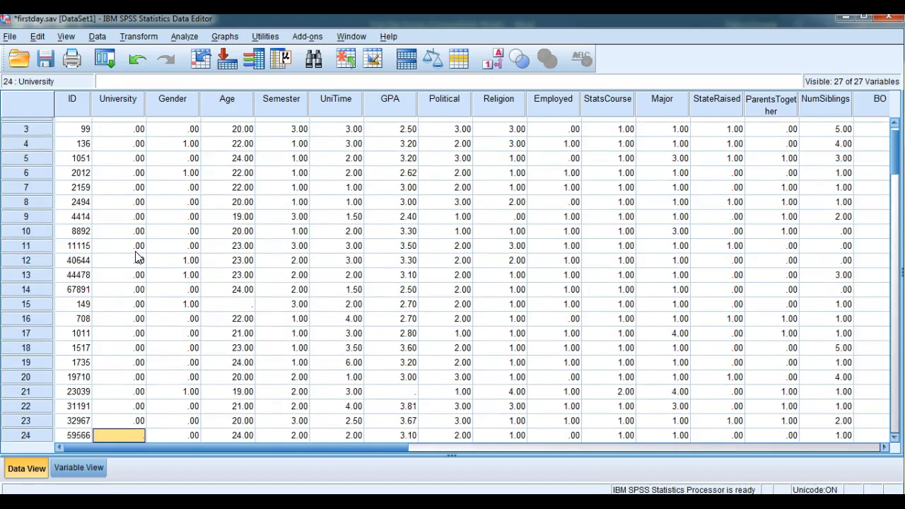
{"action": "scroll", "coordinate": [138, 257], "scroll_direction": "up", "scroll_amount": 1}
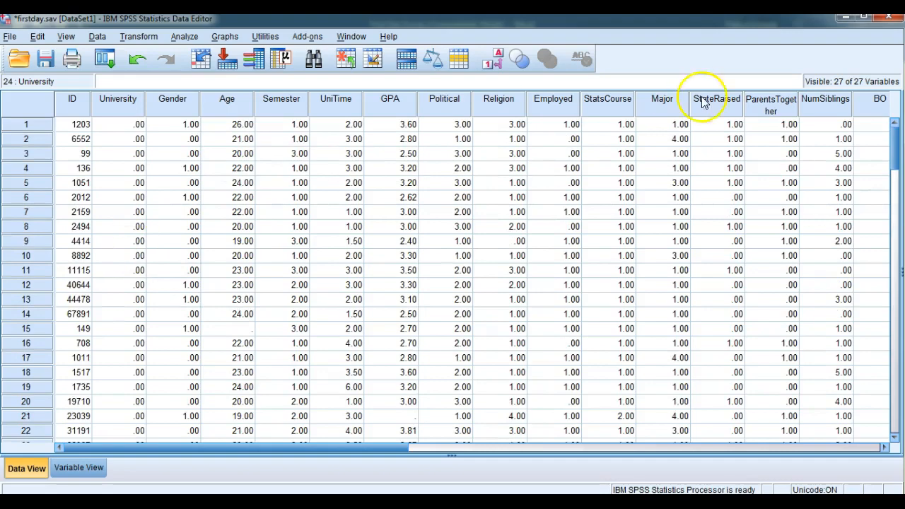
- Look through the University column to the end of the data and select the empty University cell in row 119
{"action": "left_click", "coordinate": [898, 152]}
{"action": "left_click_drag", "start_coordinate": [898, 152], "coordinate": [900, 349]}
{"action": "left_click", "coordinate": [127, 319]}
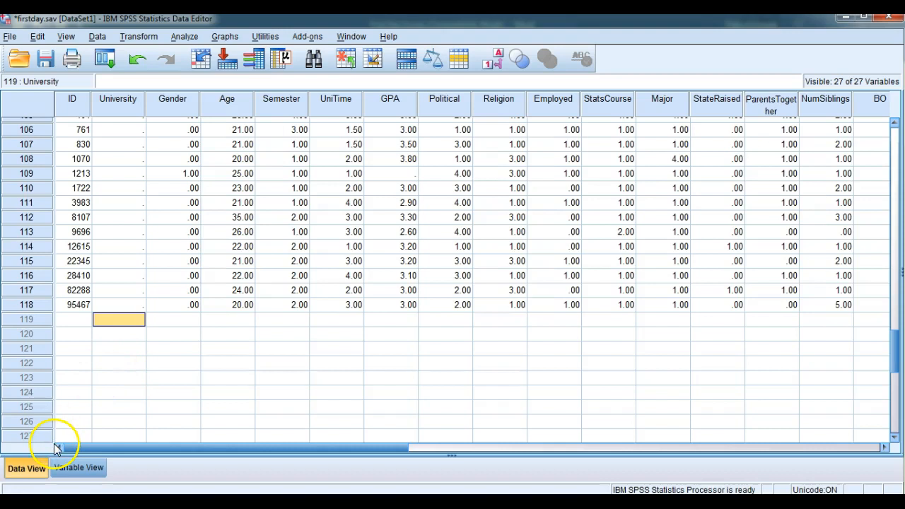
{"action": "left_click", "coordinate": [32, 466]}
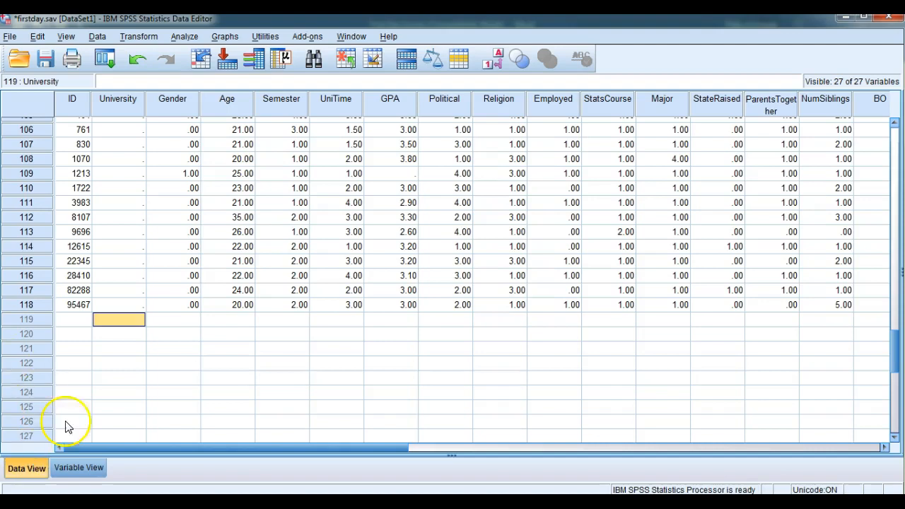
- Switch to PowerPoint and present the lecture as a slide show from the Today's Goals slide
{"action": "key", "text": "alt+Tab"}
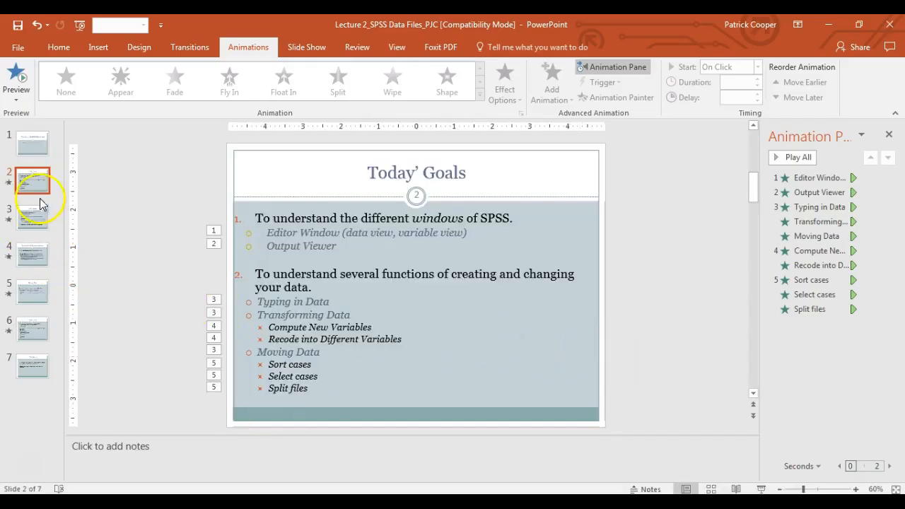
{"action": "left_click", "coordinate": [761, 489]}
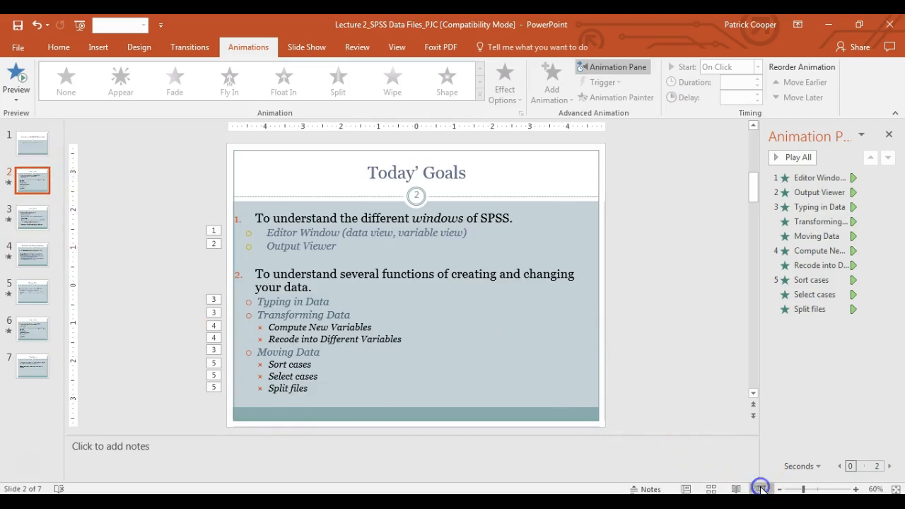
{"action": "scroll", "coordinate": [388, 391], "scroll_direction": "down", "scroll_amount": 5}
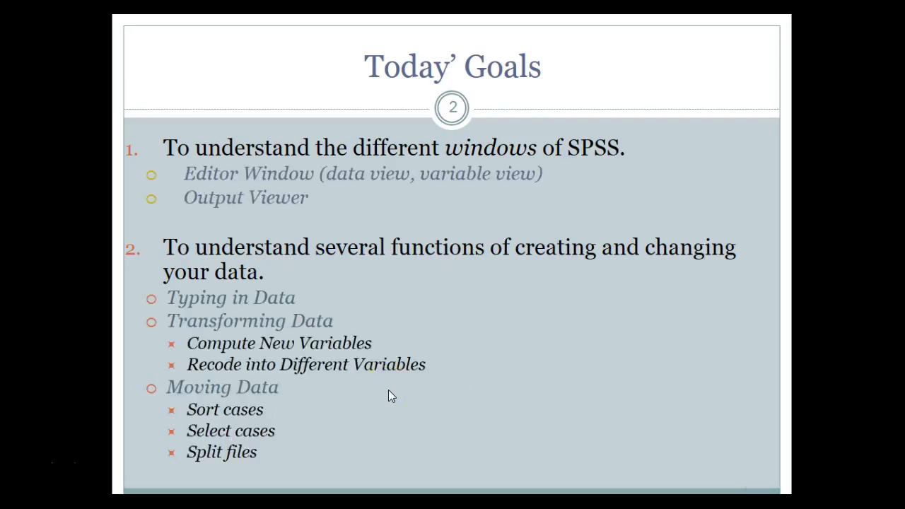
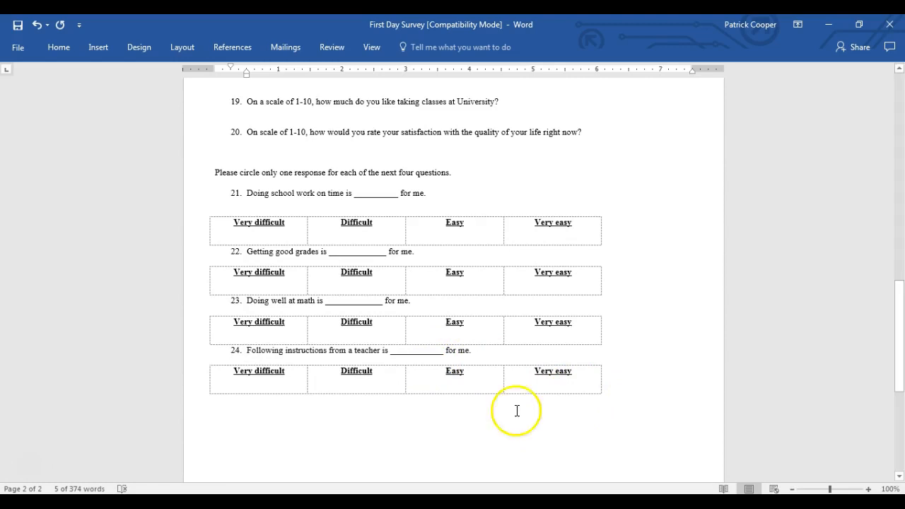
- Review questions 21 to 24 and their difficulty answer options in the First Day Survey document in Word
{"action": "left_click_drag", "start_coordinate": [429, 192], "coordinate": [249, 193]}
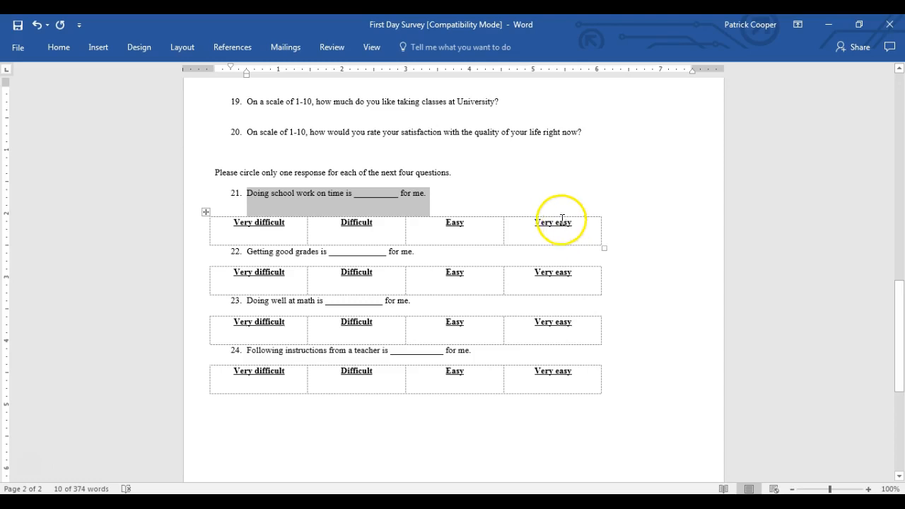
{"action": "left_click", "coordinate": [439, 252]}
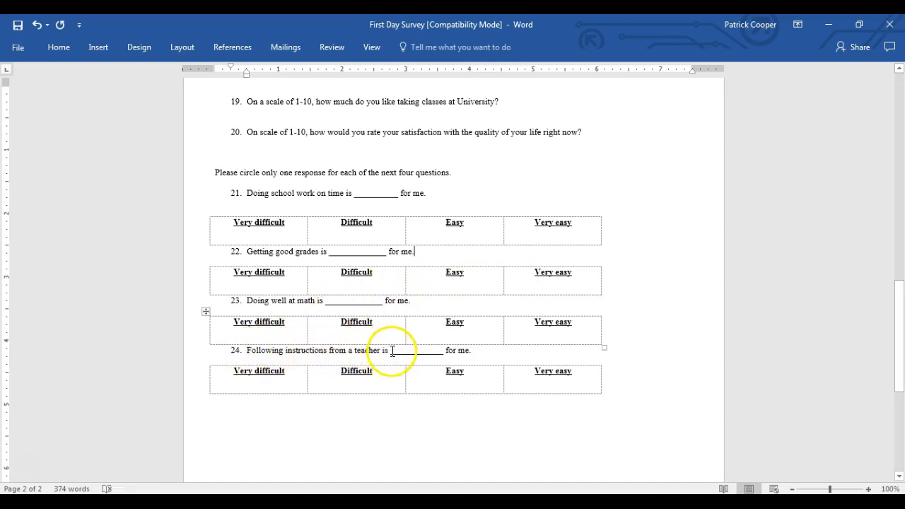
{"action": "left_click", "coordinate": [457, 350]}
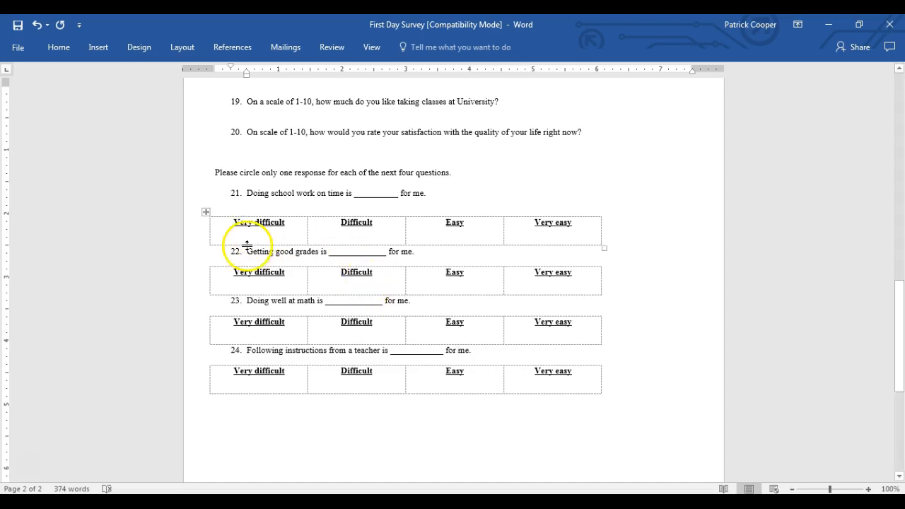
- Return to the firstday.sav data in SPSS and select the columns Item22 through Item25
{"action": "mouse_move", "coordinate": [181, 502]}
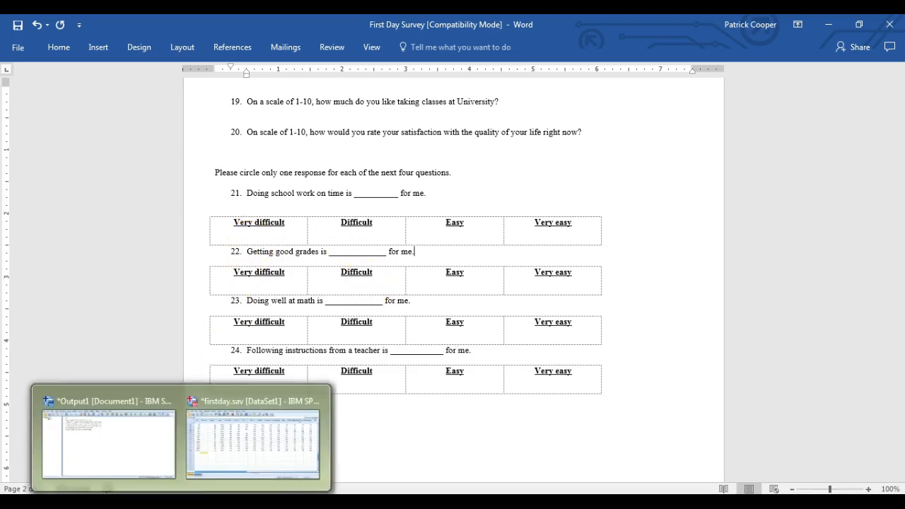
{"action": "left_click", "coordinate": [219, 445]}
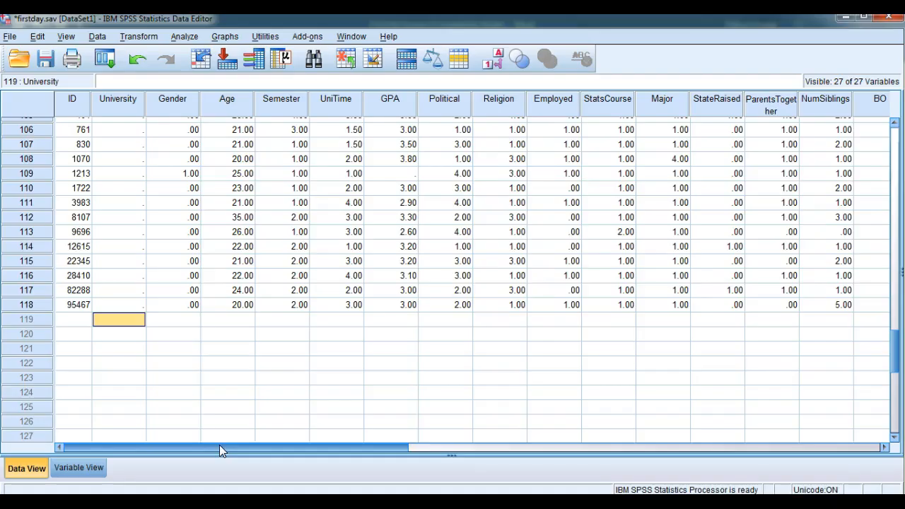
{"action": "scroll", "coordinate": [217, 433], "scroll_direction": "up", "scroll_amount": 15}
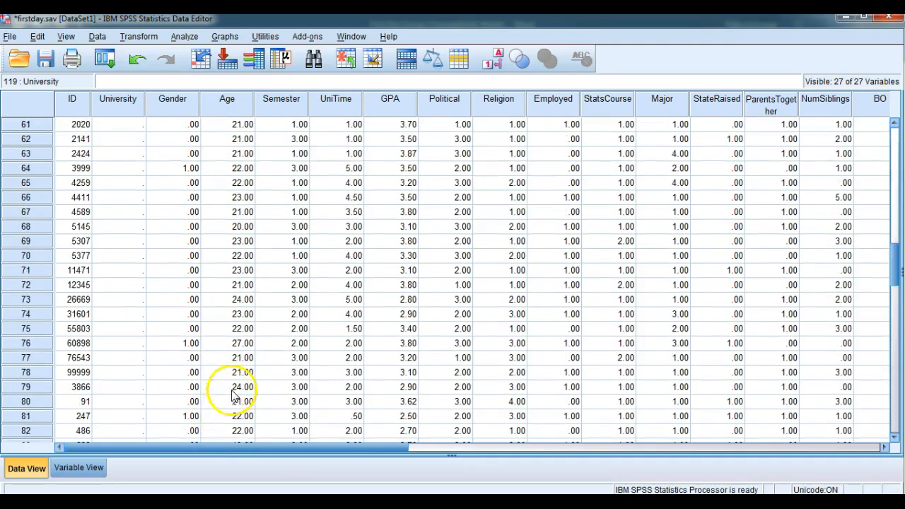
{"action": "left_click_drag", "start_coordinate": [893, 263], "coordinate": [879, 127]}
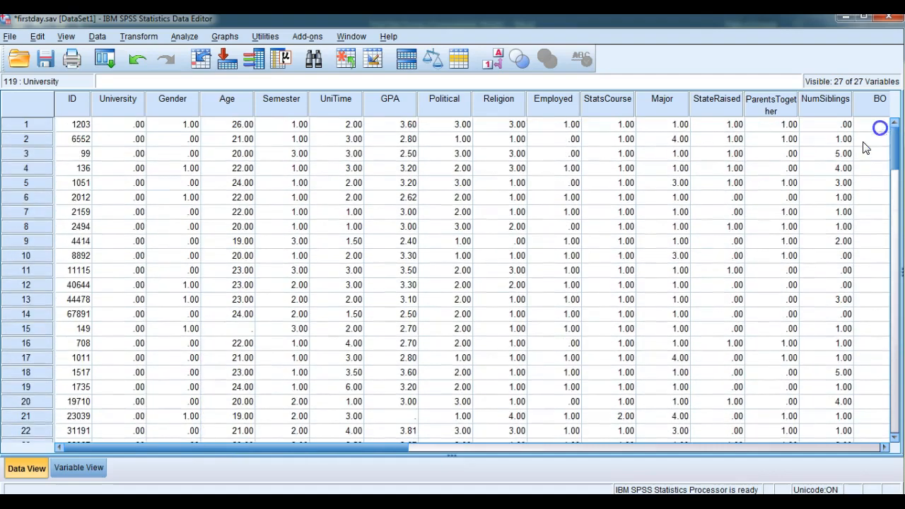
{"action": "left_click_drag", "start_coordinate": [309, 449], "coordinate": [671, 450]}
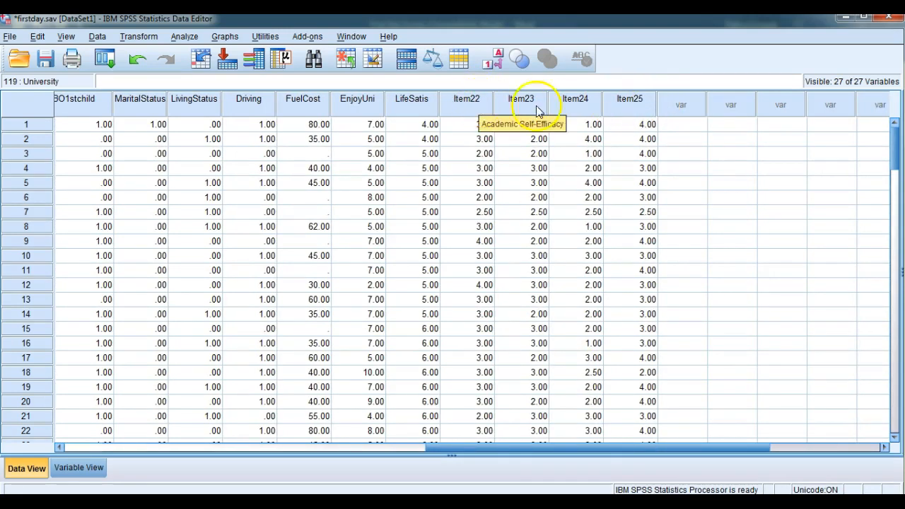
{"action": "left_click", "coordinate": [474, 106]}
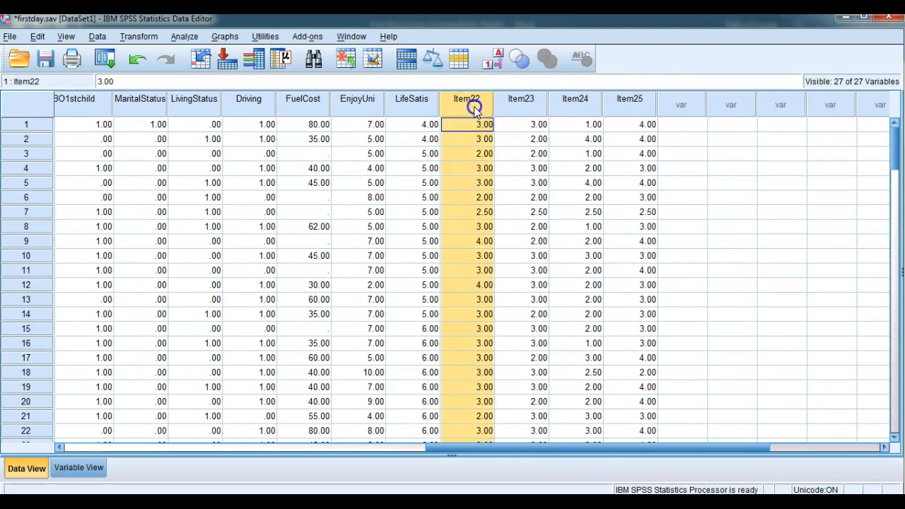
{"action": "left_click", "coordinate": [633, 107], "text": "shift"}
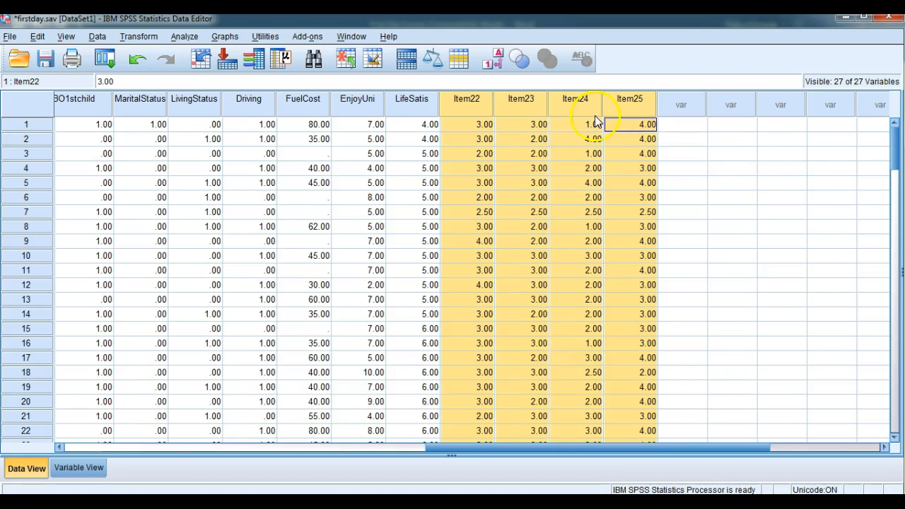
- Start a Compute Variable transformation with acadSE as the target variable
{"action": "left_click", "coordinate": [141, 37]}
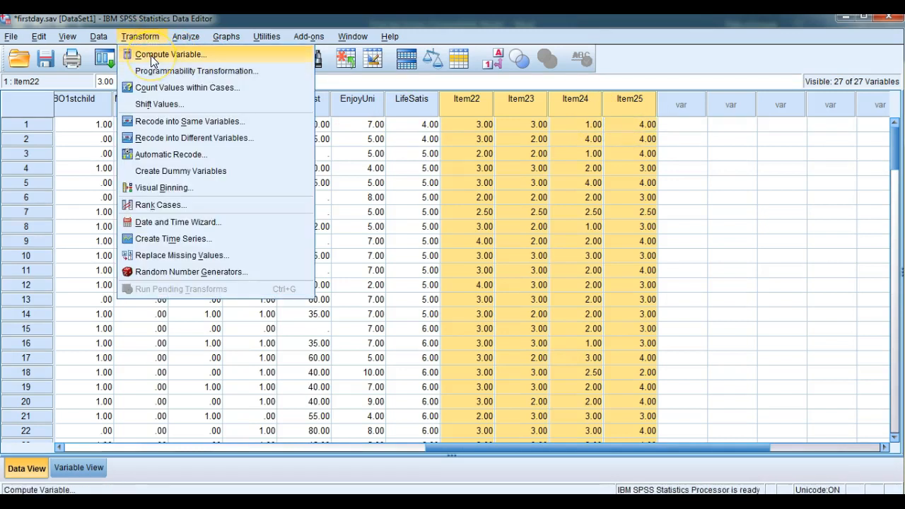
{"action": "left_click", "coordinate": [151, 55]}
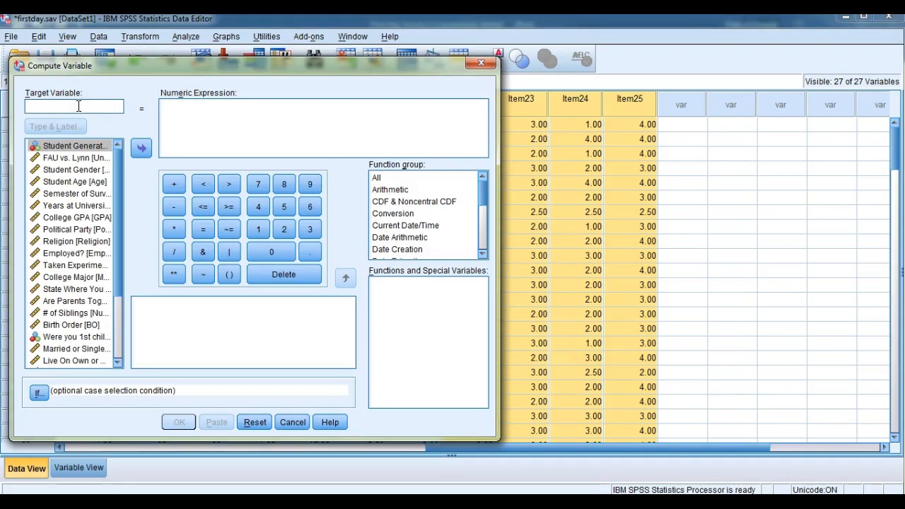
{"action": "type", "text": "acadSE"}
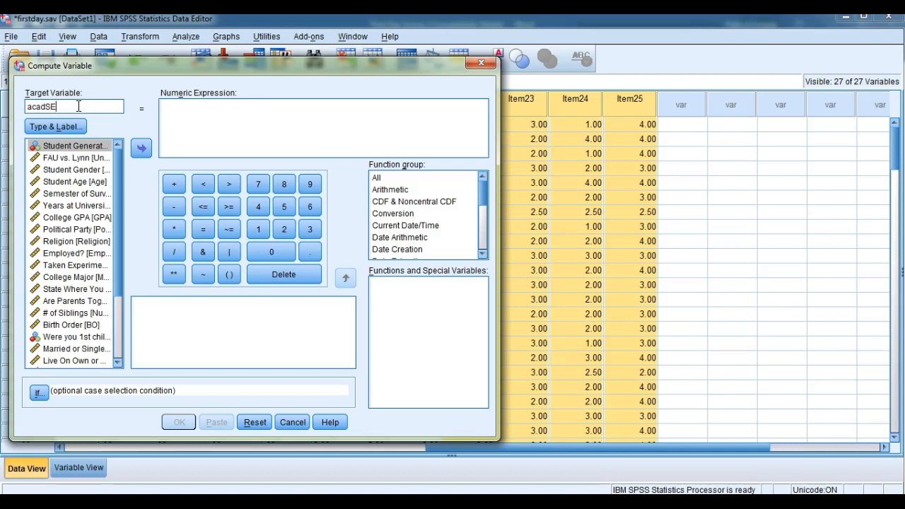
{"action": "left_click_drag", "start_coordinate": [56, 107], "coordinate": [18, 108]}
{"action": "left_click", "coordinate": [51, 105]}
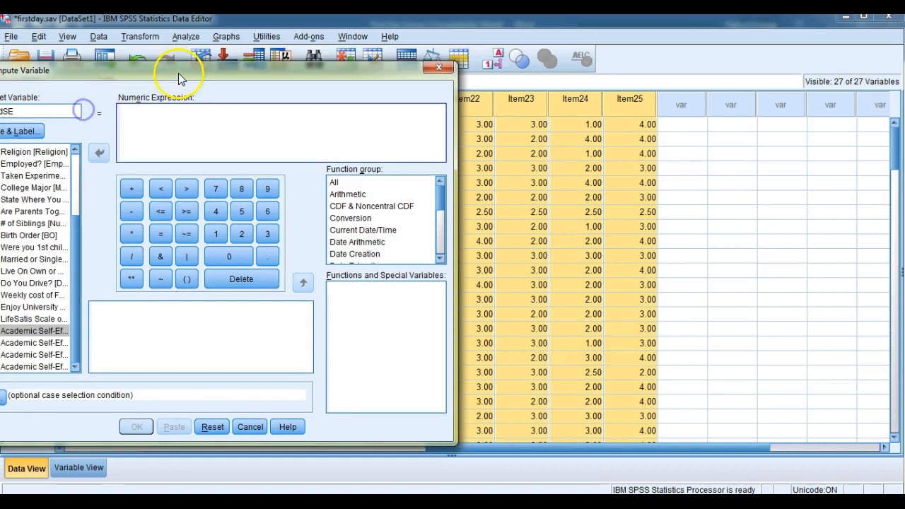
{"action": "left_click_drag", "start_coordinate": [179, 78], "coordinate": [223, 81]}
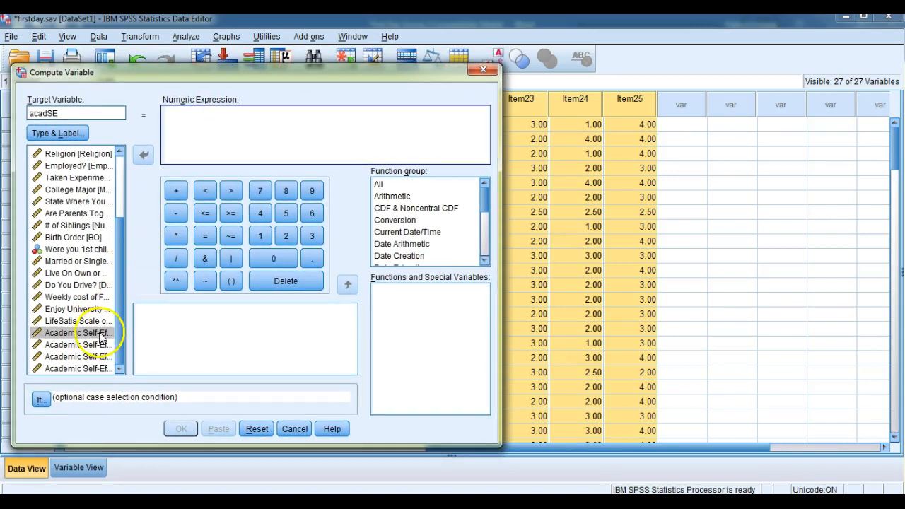
- Begin the numeric expression with a parenthesised sum of the Academic Self-Efficacy items Item22 and Item23
{"action": "scroll", "coordinate": [125, 287], "scroll_direction": "up", "scroll_amount": 3}
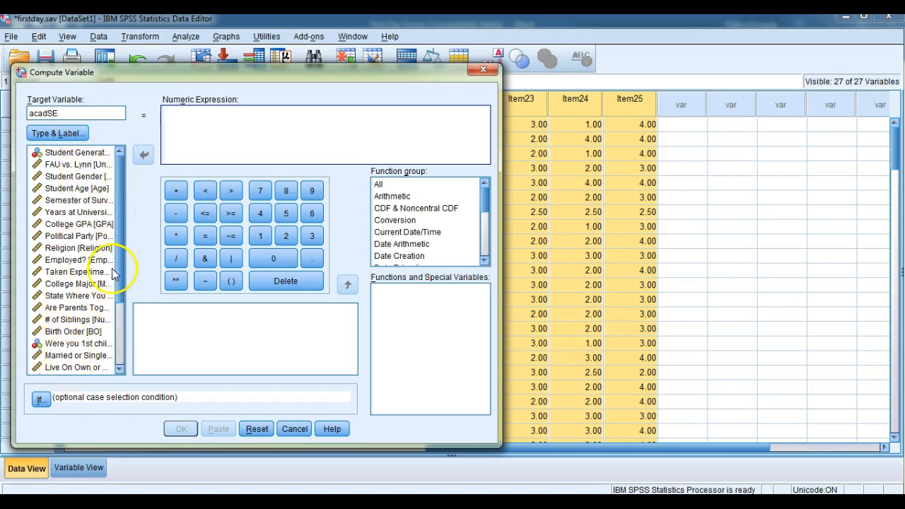
{"action": "left_click_drag", "start_coordinate": [119, 252], "coordinate": [122, 326]}
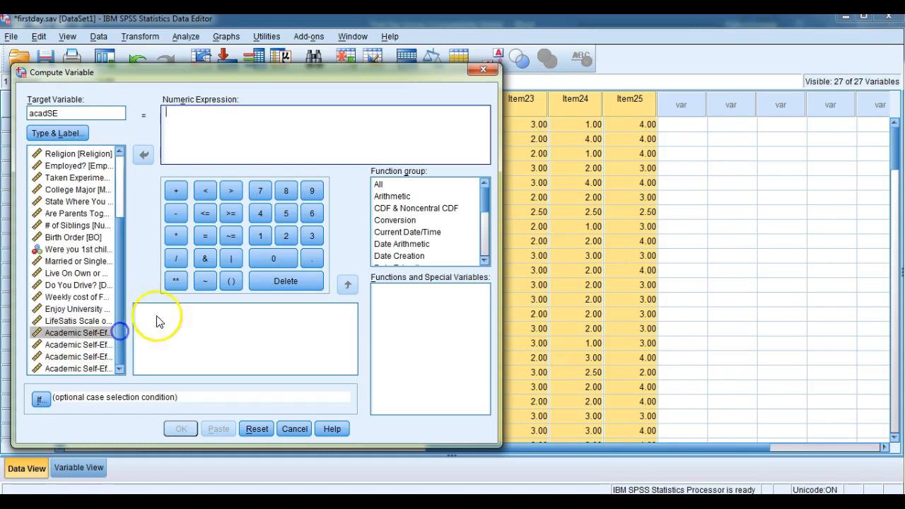
{"action": "left_click", "coordinate": [232, 283]}
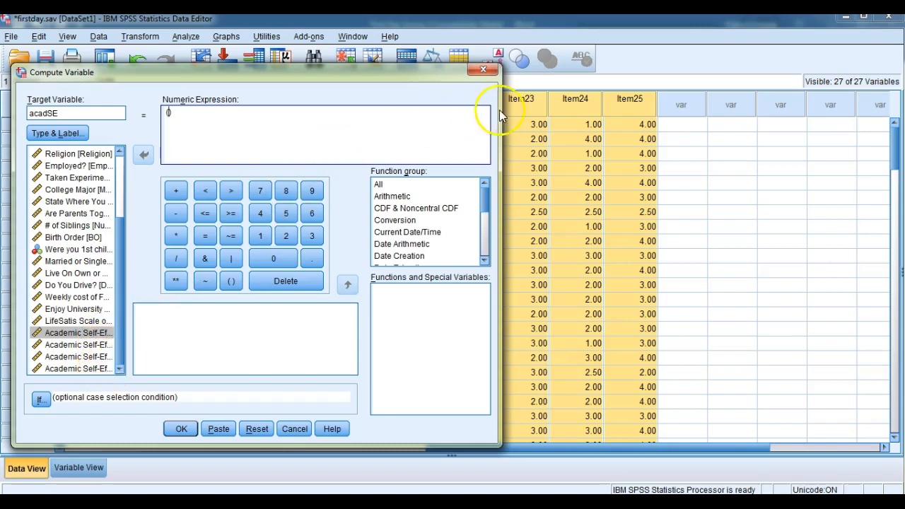
{"action": "left_click", "coordinate": [52, 333]}
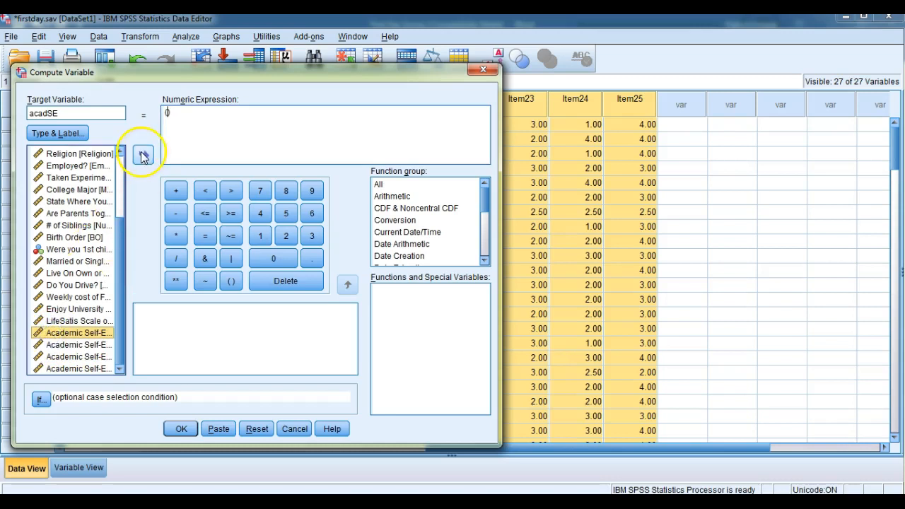
{"action": "left_click", "coordinate": [143, 154]}
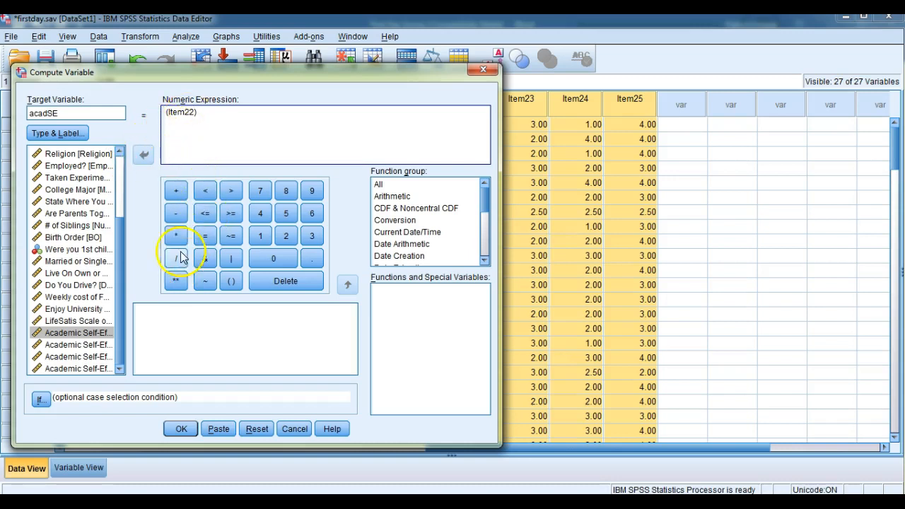
{"action": "left_click", "coordinate": [177, 192]}
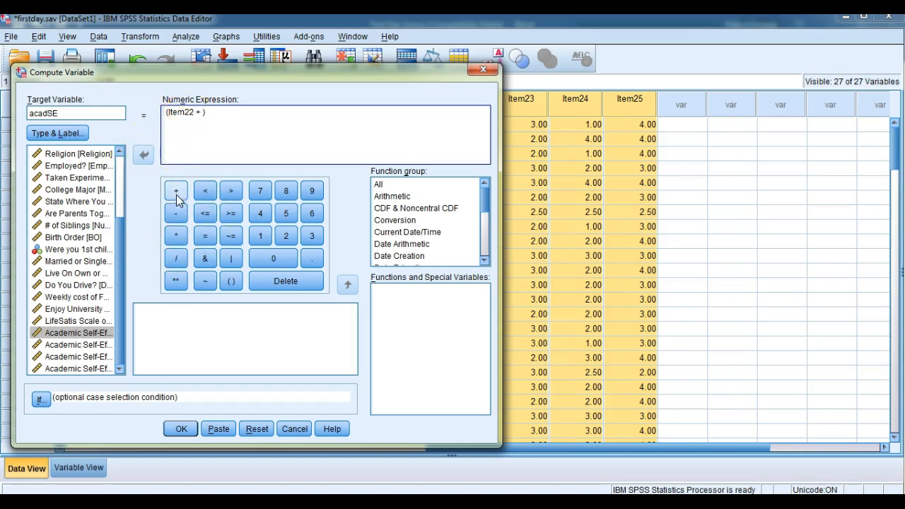
{"action": "left_click", "coordinate": [82, 345]}
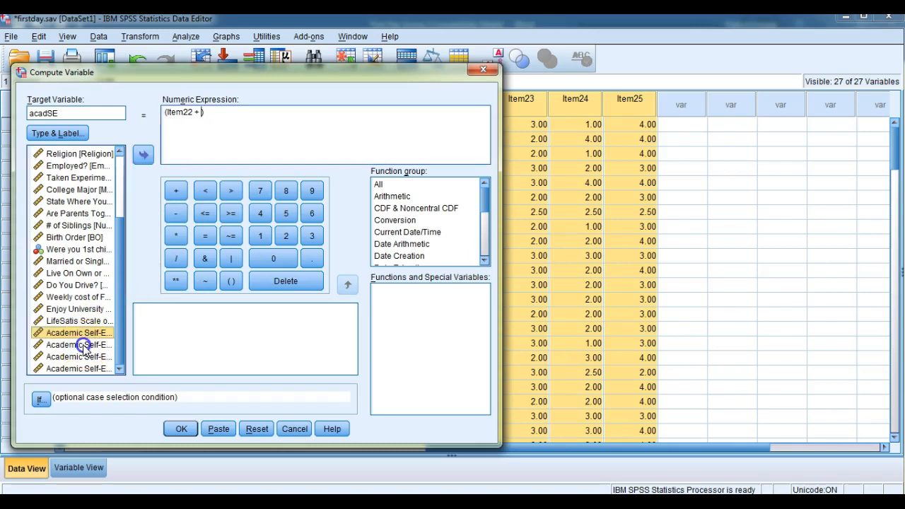
{"action": "left_click", "coordinate": [141, 160]}
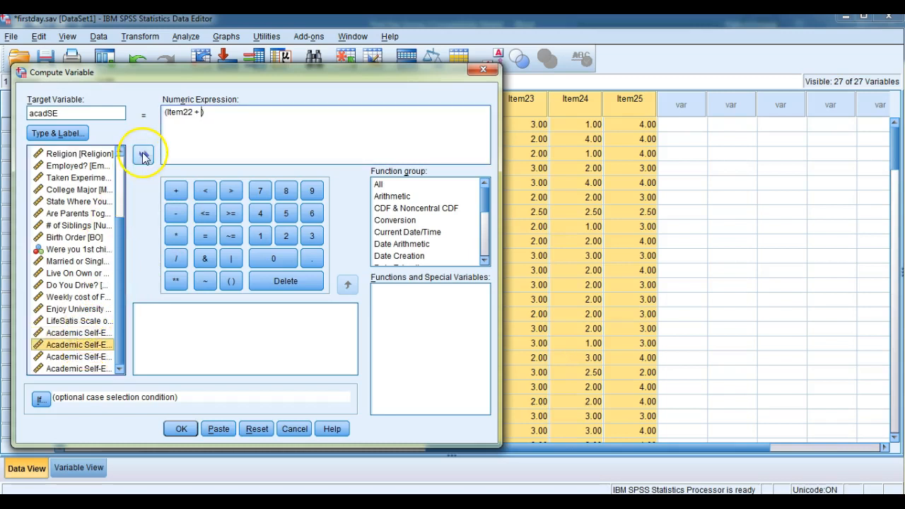
- Add Item24 and Item25 to the sum inside the parentheses
{"action": "left_click", "coordinate": [171, 193]}
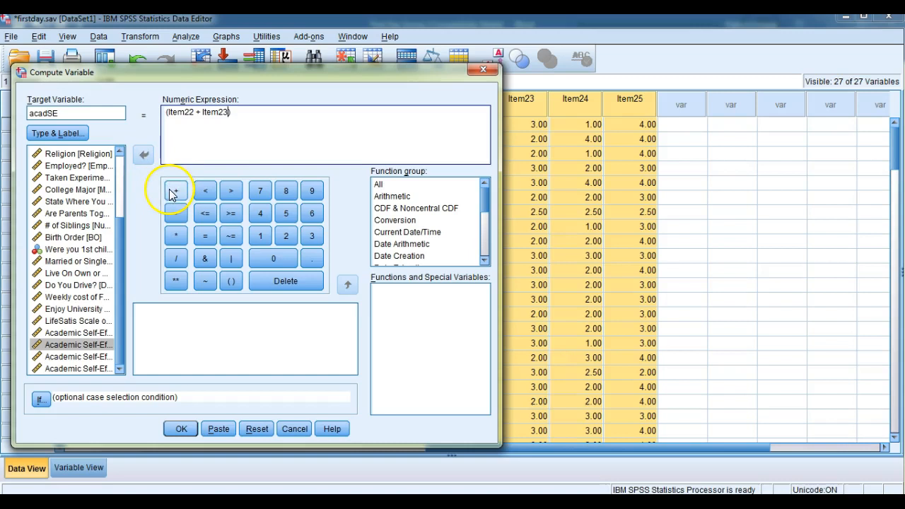
{"action": "left_click", "coordinate": [93, 358]}
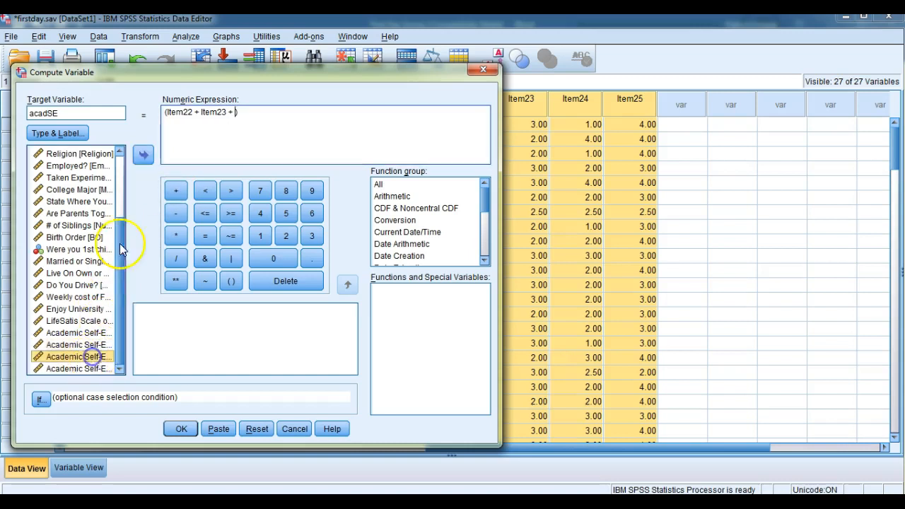
{"action": "left_click", "coordinate": [143, 158]}
{"action": "left_click", "coordinate": [176, 191]}
{"action": "left_click", "coordinate": [86, 370]}
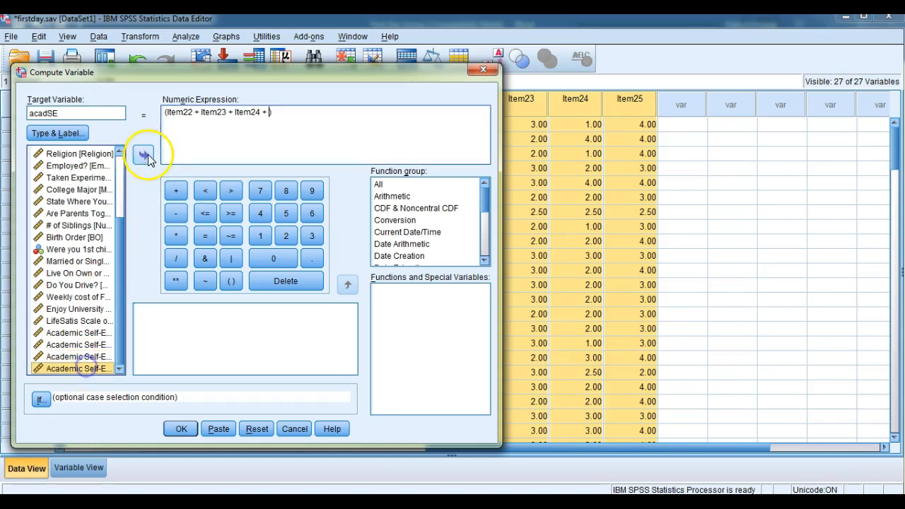
{"action": "left_click", "coordinate": [147, 154]}
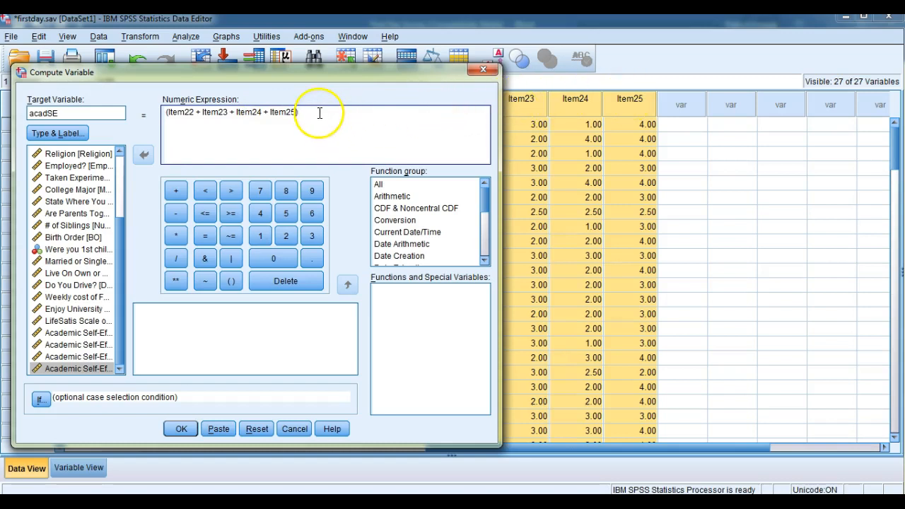
- Divide the parenthesised sum by 4 and run the computation of acadSE
{"action": "left_click", "coordinate": [179, 260]}
{"action": "left_click", "coordinate": [261, 215]}
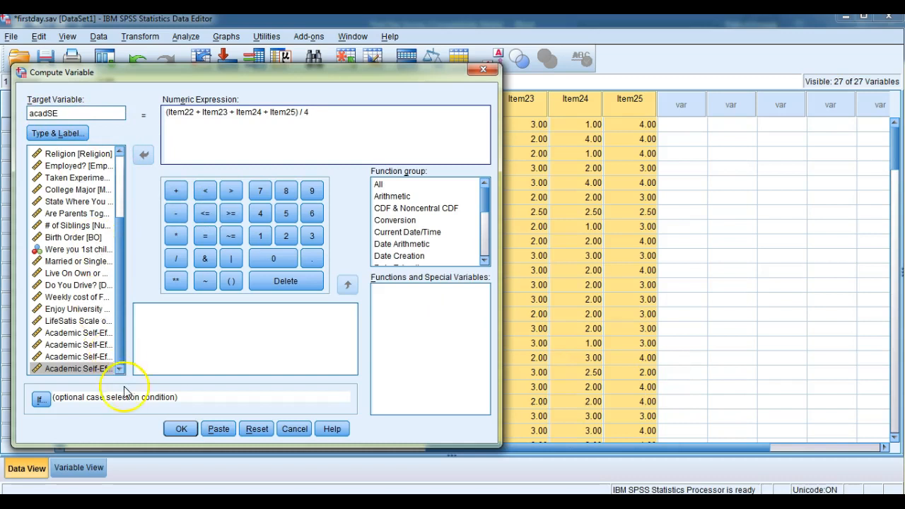
{"action": "left_click", "coordinate": [182, 429]}
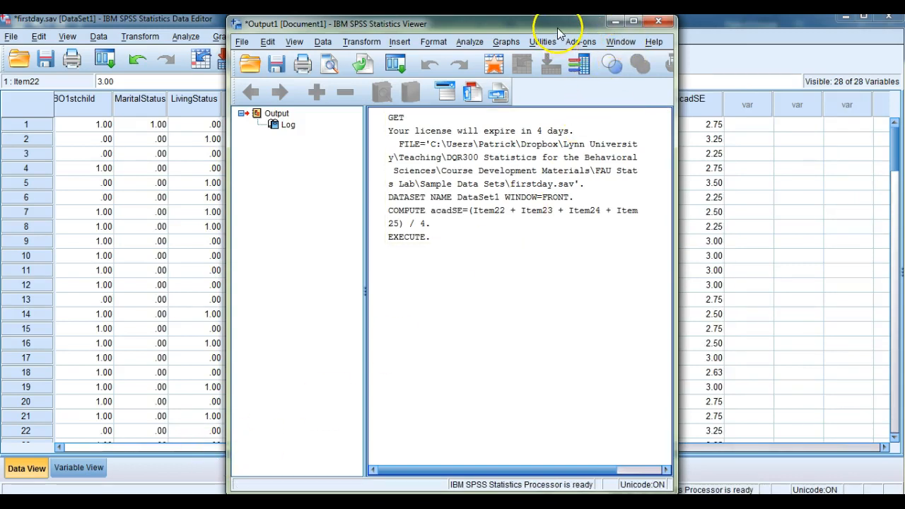
- Review the COMPUTE log in the output, and compare the acadSE column with Item22 to Item25 for the first case
{"action": "left_click", "coordinate": [633, 21]}
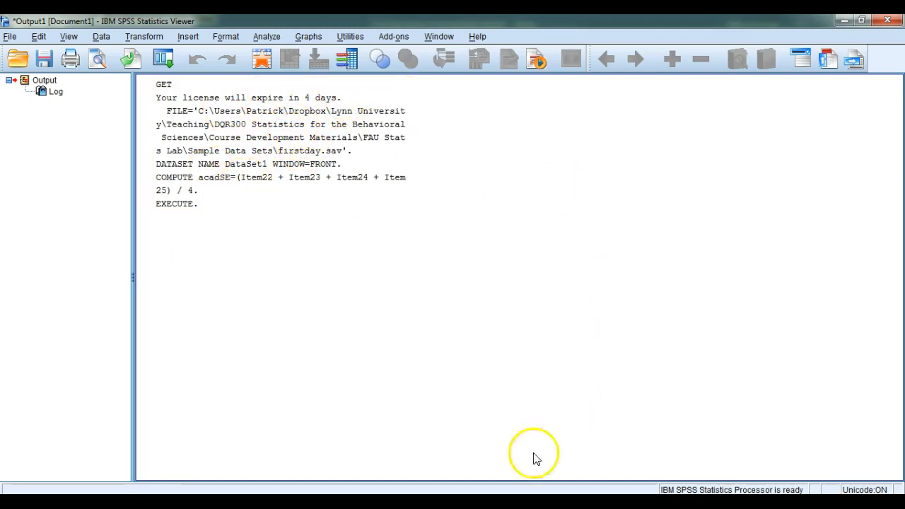
{"action": "mouse_move", "coordinate": [264, 504]}
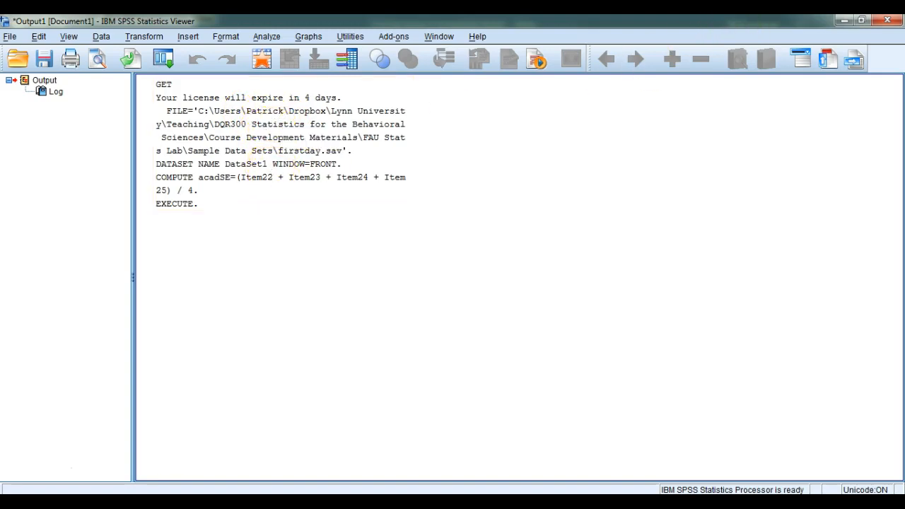
{"action": "left_click", "coordinate": [841, 20]}
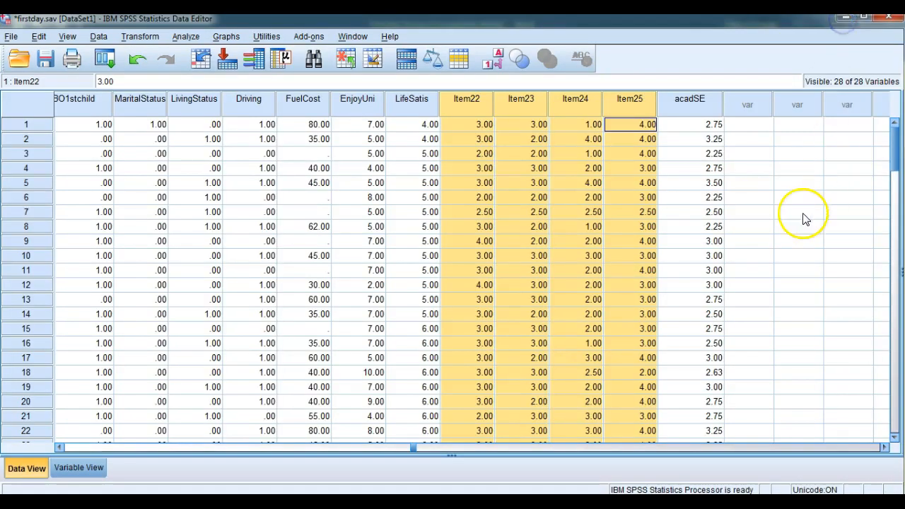
{"action": "left_click", "coordinate": [703, 101]}
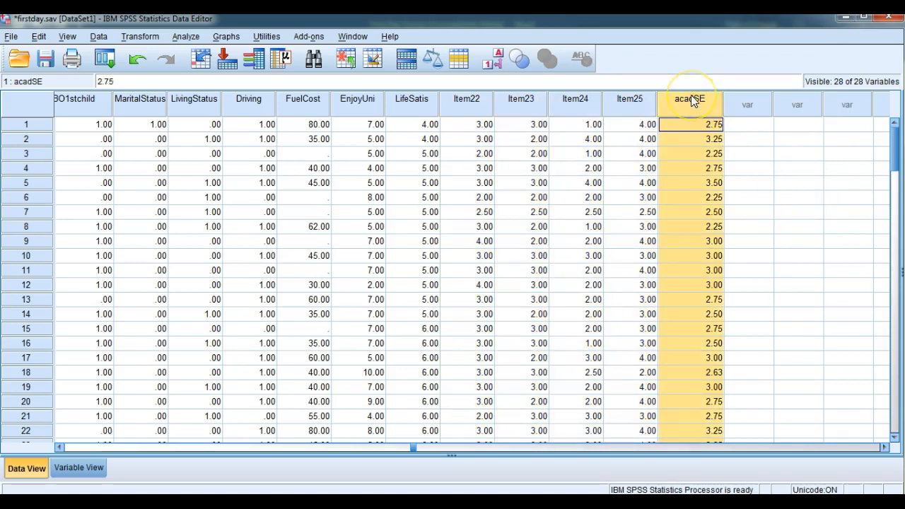
{"action": "left_click", "coordinate": [460, 127]}
{"action": "left_click_drag", "start_coordinate": [460, 131], "coordinate": [678, 125]}
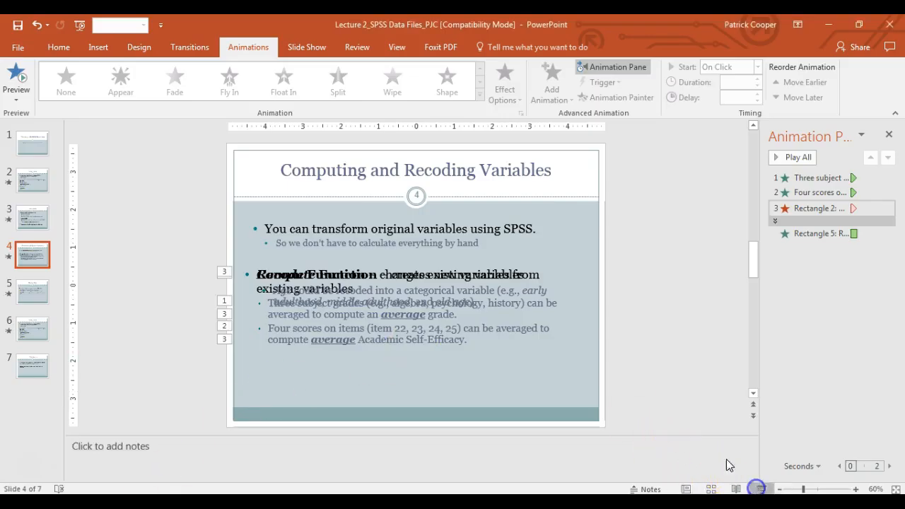
- Present the Computing and Recoding Variables slide in PowerPoint through to its Recode Function points, and end the show
{"action": "left_click", "coordinate": [761, 489]}
{"action": "left_click", "coordinate": [452, 314]}
{"action": "left_click", "coordinate": [452, 313]}
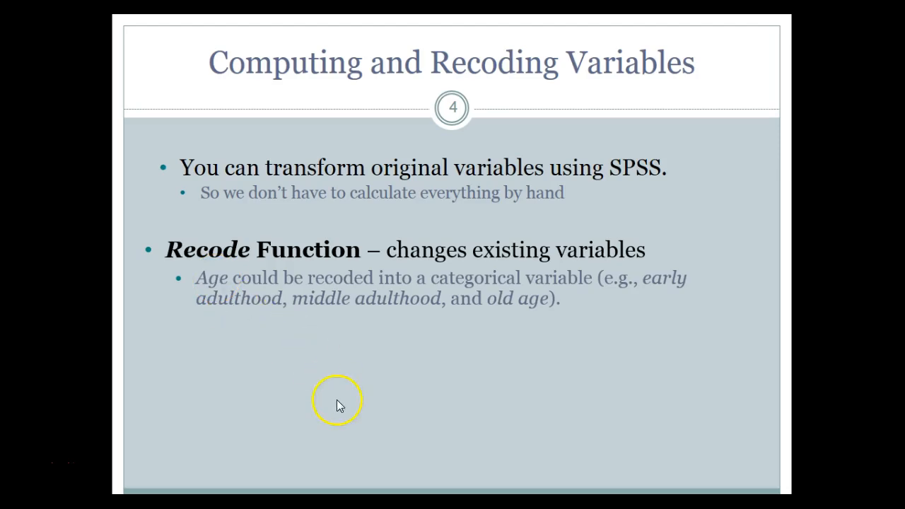
{"action": "key", "text": "Escape"}
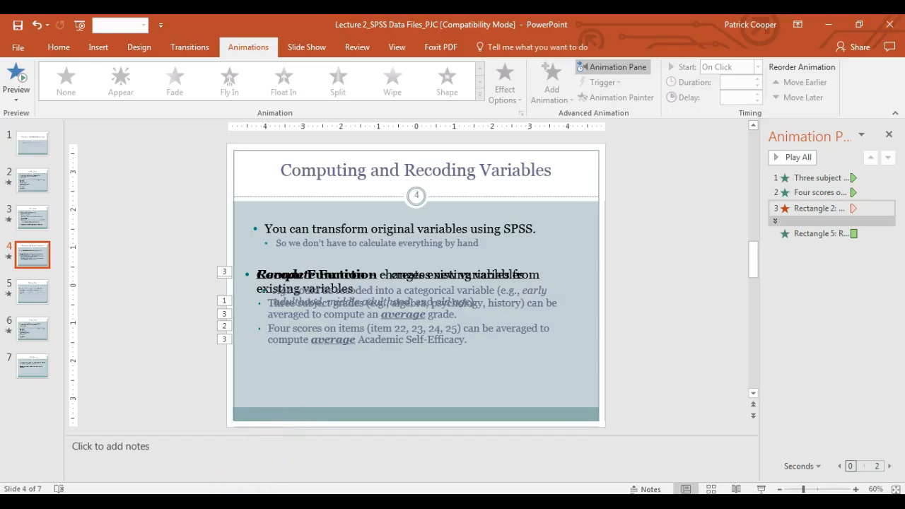
- Switch back to the firstday.sav data in SPSS and start Recode into Different Variables with Student Age as the input variable
{"action": "mouse_move", "coordinate": [181, 503]}
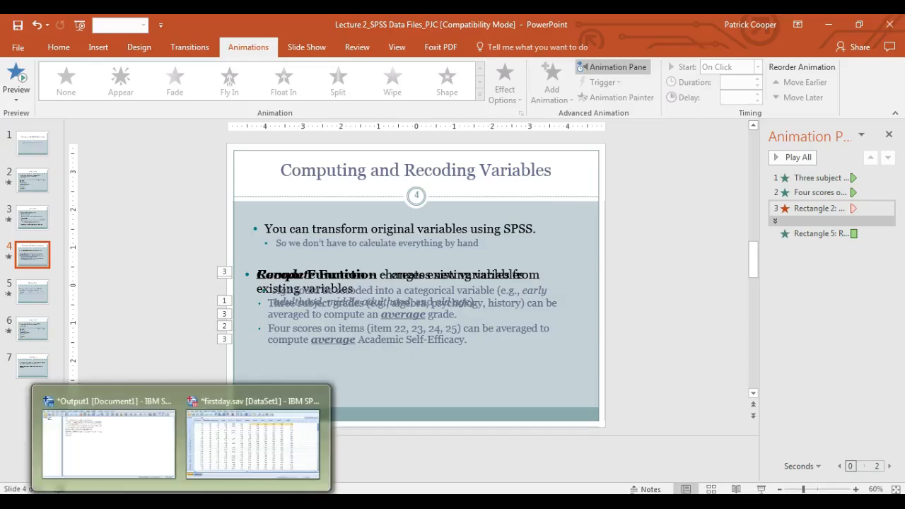
{"action": "left_click", "coordinate": [230, 452]}
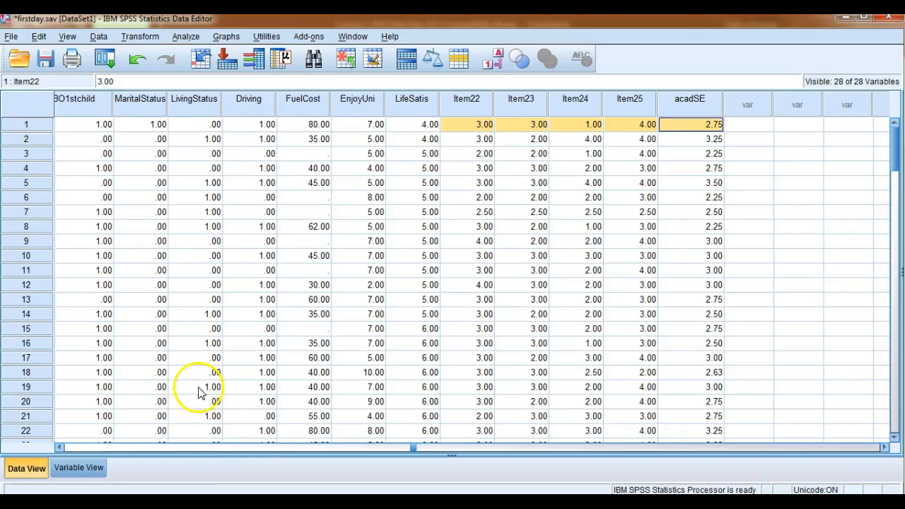
{"action": "left_click_drag", "start_coordinate": [413, 450], "coordinate": [66, 437]}
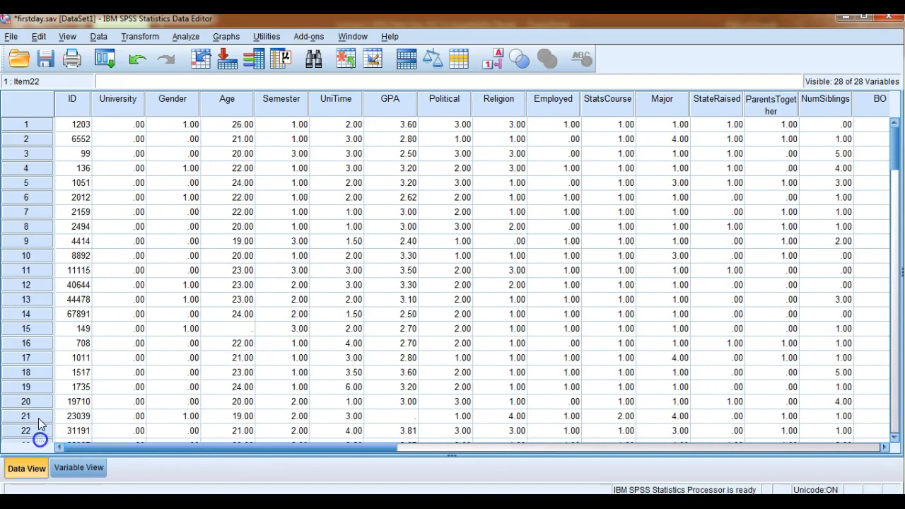
{"action": "left_click", "coordinate": [227, 103]}
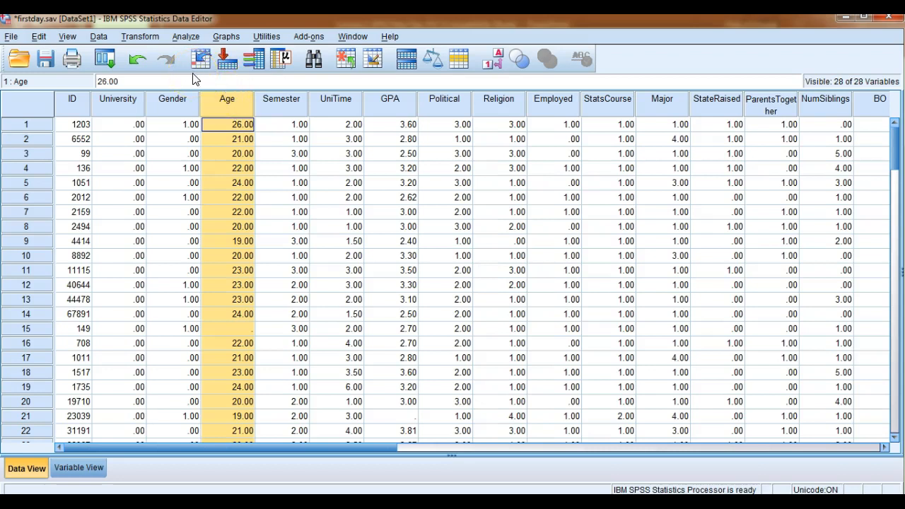
{"action": "left_click", "coordinate": [140, 39]}
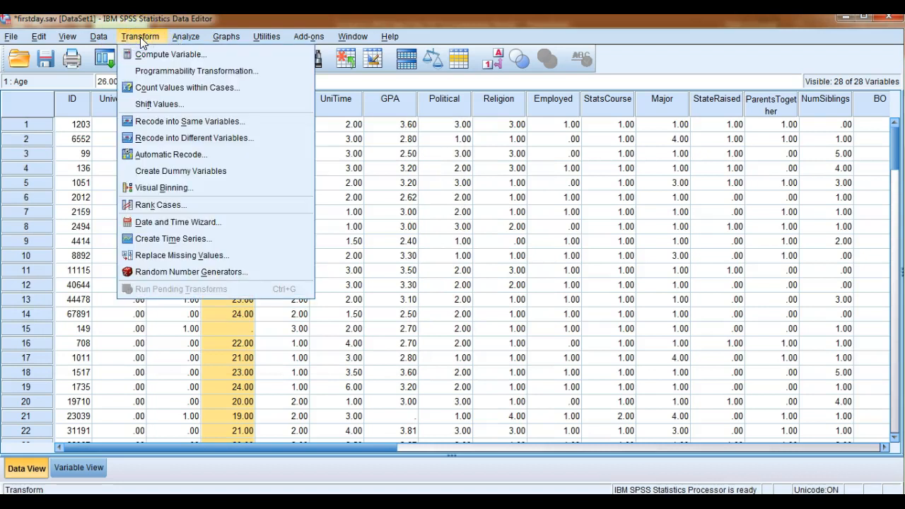
{"action": "left_click", "coordinate": [165, 139]}
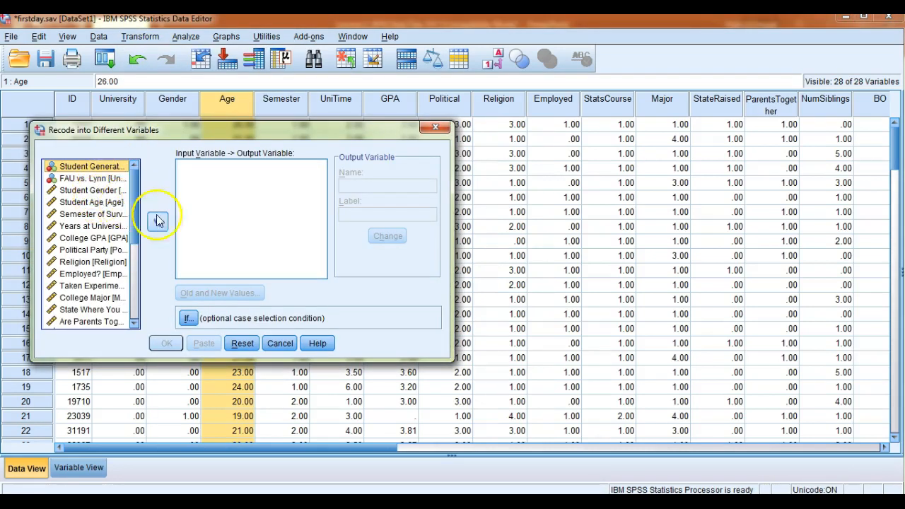
{"action": "left_click", "coordinate": [96, 203]}
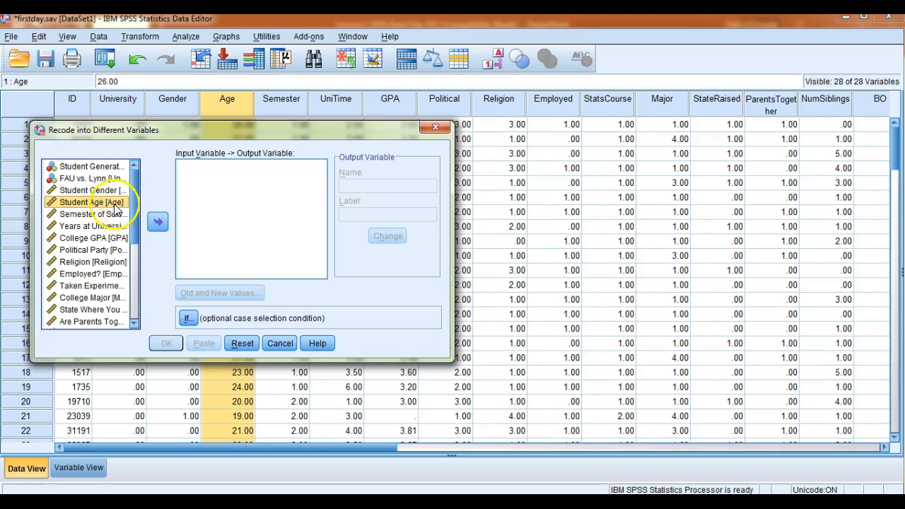
{"action": "left_click", "coordinate": [157, 221]}
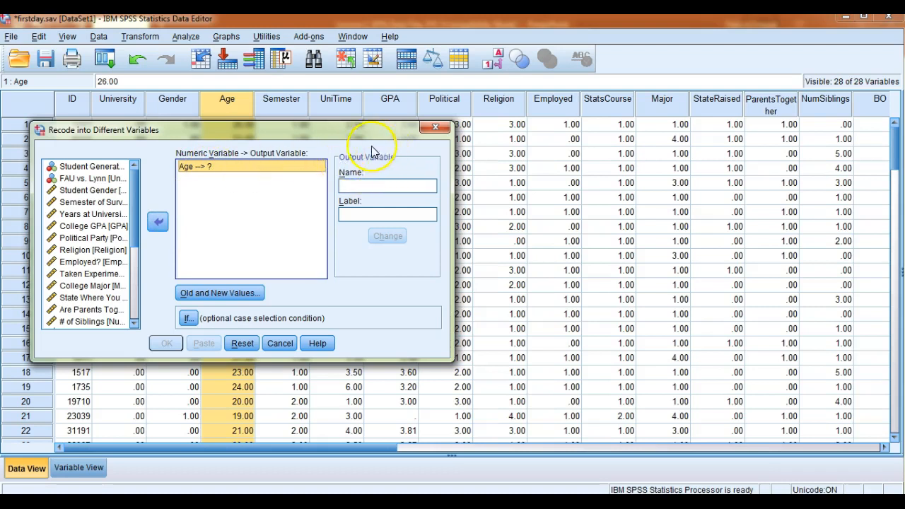
- Define the output variable as Agegroup with the label "adolescence vs. young adulthood vs. adulthood" and assign it to Age
{"action": "left_click", "coordinate": [355, 186]}
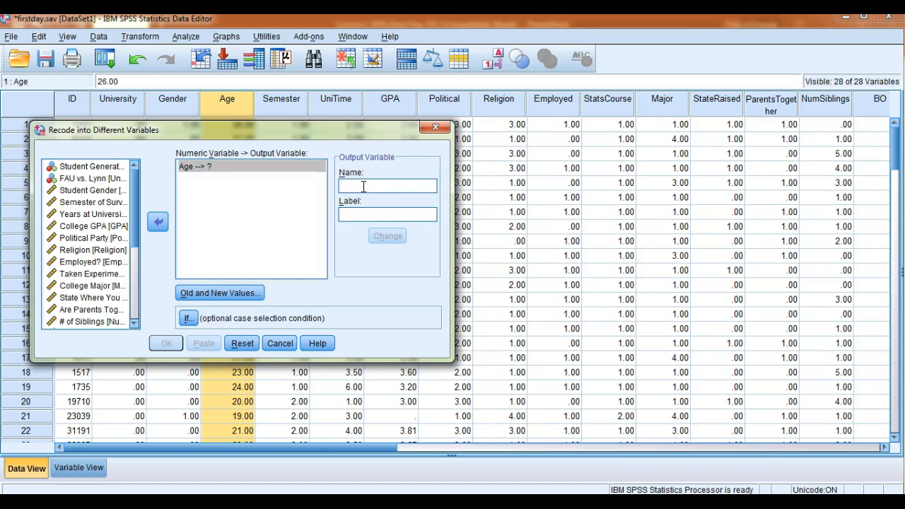
{"action": "type", "text": "Agegroup"}
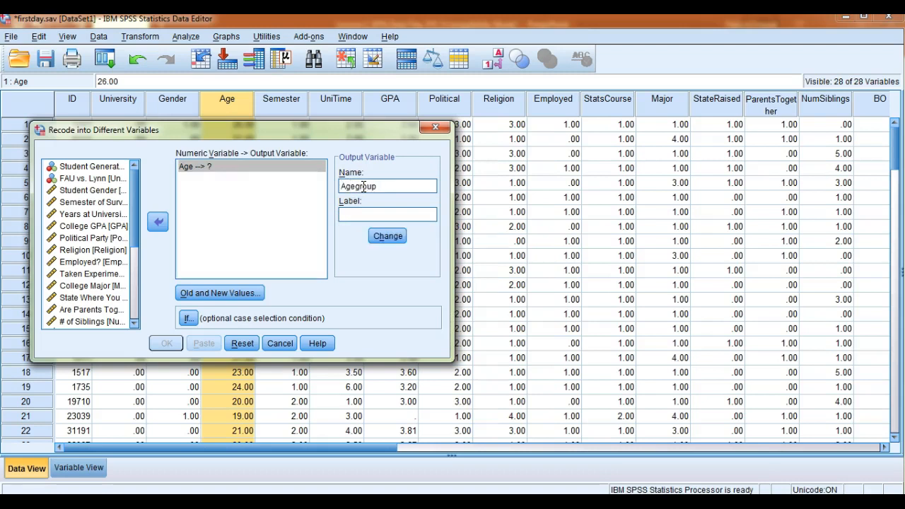
{"action": "left_click", "coordinate": [360, 214]}
{"action": "type", "text": "adolesce"}
{"action": "type", "text": "nce vs. young adultho"}
{"action": "type", "text": "od vs. adulth"}
{"action": "type", "text": "ood"}
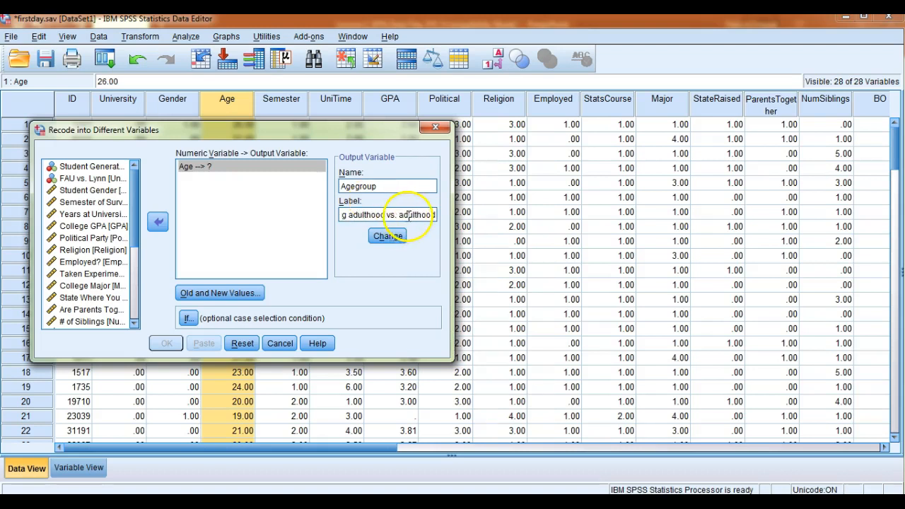
{"action": "left_click_drag", "start_coordinate": [397, 215], "coordinate": [435, 214]}
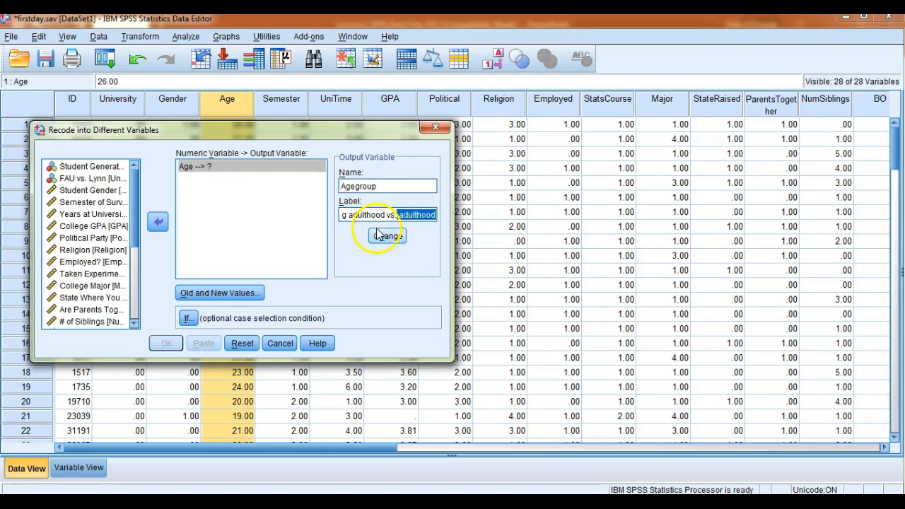
{"action": "left_click", "coordinate": [420, 236]}
{"action": "left_click", "coordinate": [388, 235]}
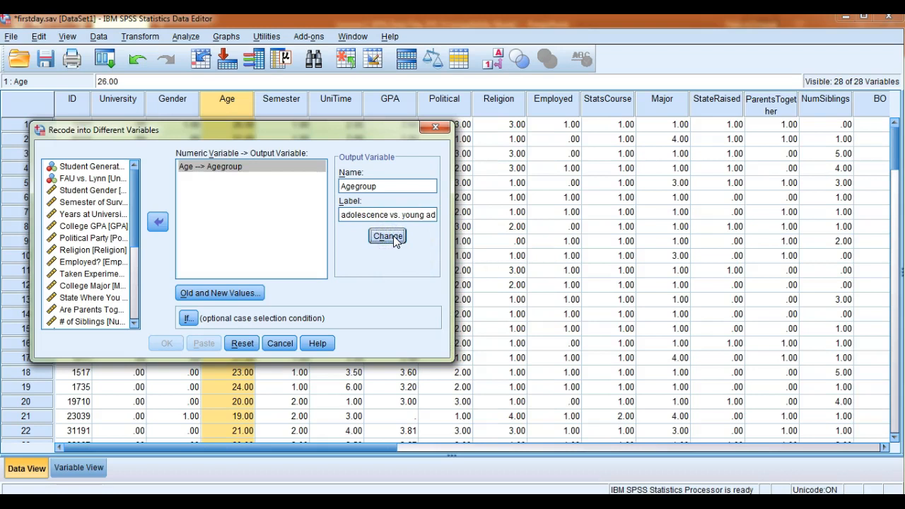
- Open the old and new value definitions and add a rule recoding the range 0 through 19 to 1
{"action": "left_click", "coordinate": [242, 294]}
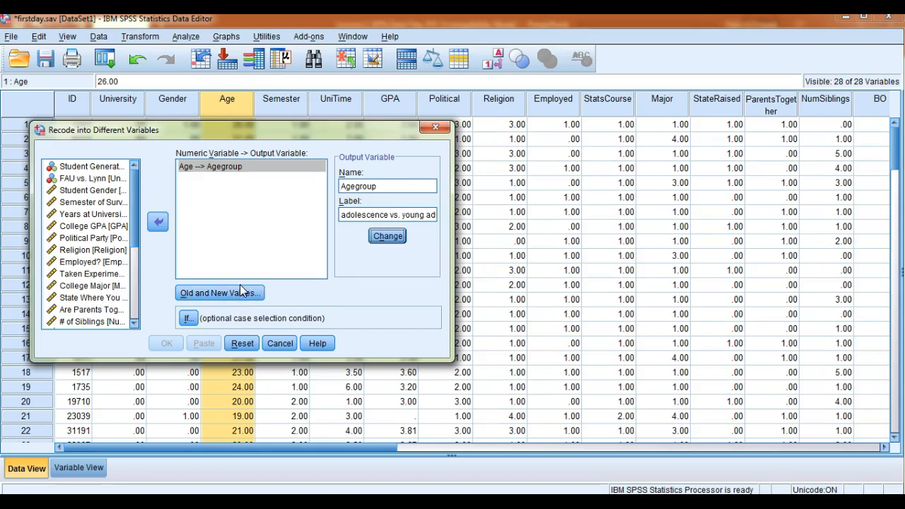
{"action": "left_click", "coordinate": [228, 297]}
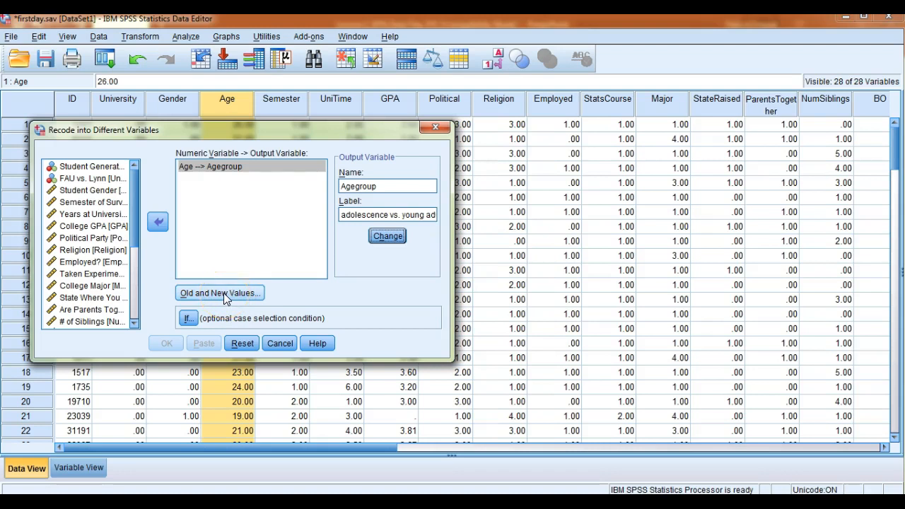
{"action": "left_click", "coordinate": [223, 293]}
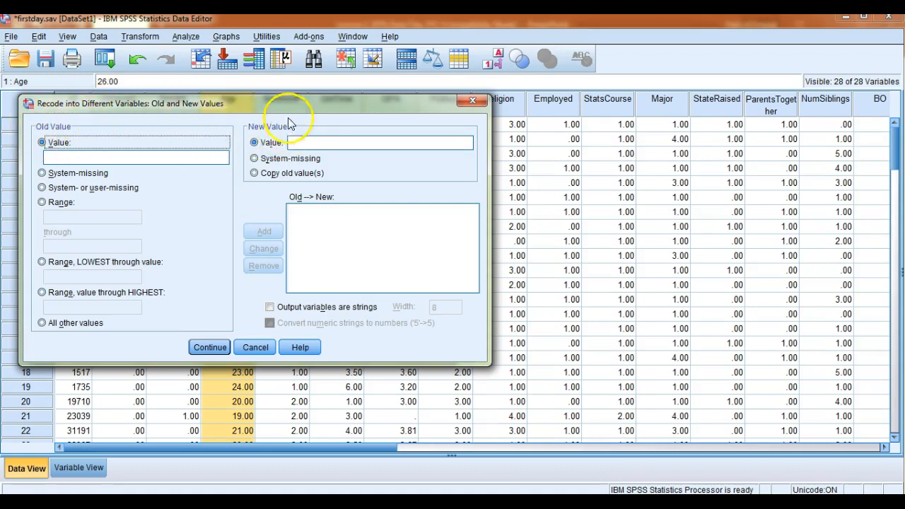
{"action": "left_click", "coordinate": [43, 203]}
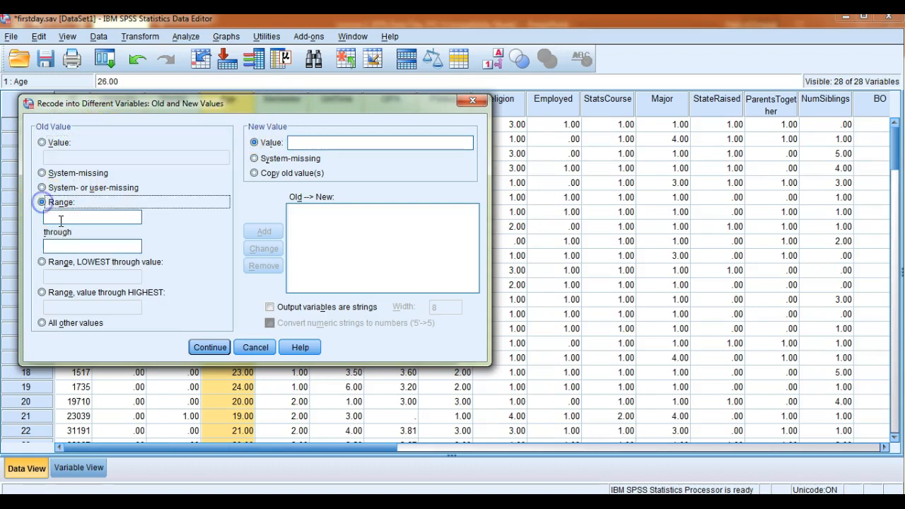
{"action": "type", "text": "0"}
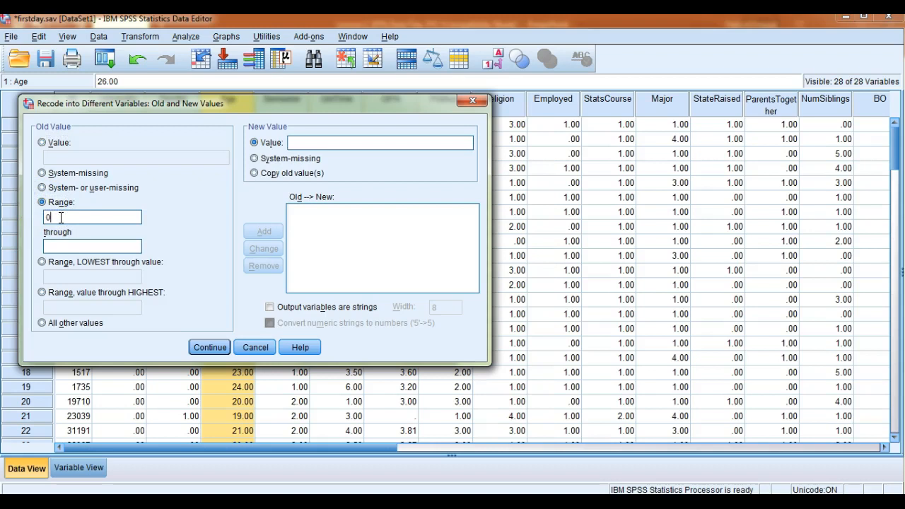
{"action": "left_click", "coordinate": [62, 246]}
{"action": "type", "text": "19"}
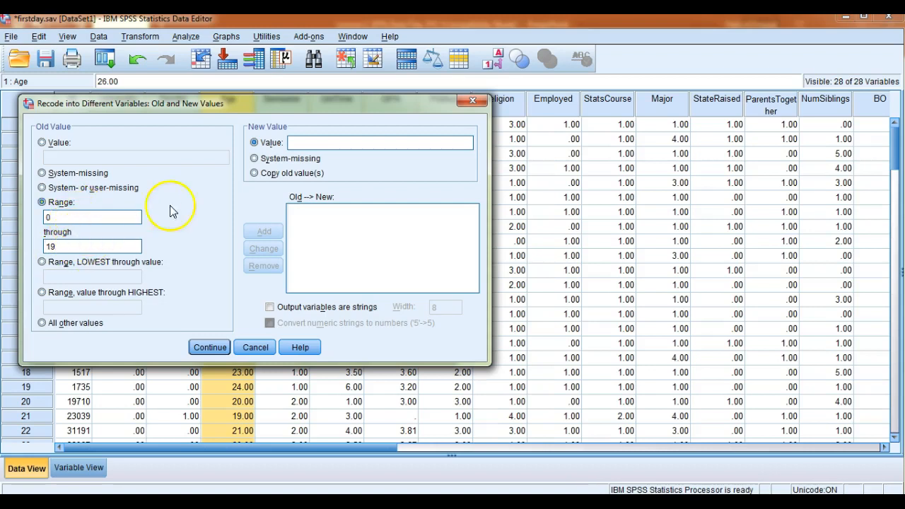
{"action": "left_click", "coordinate": [304, 141]}
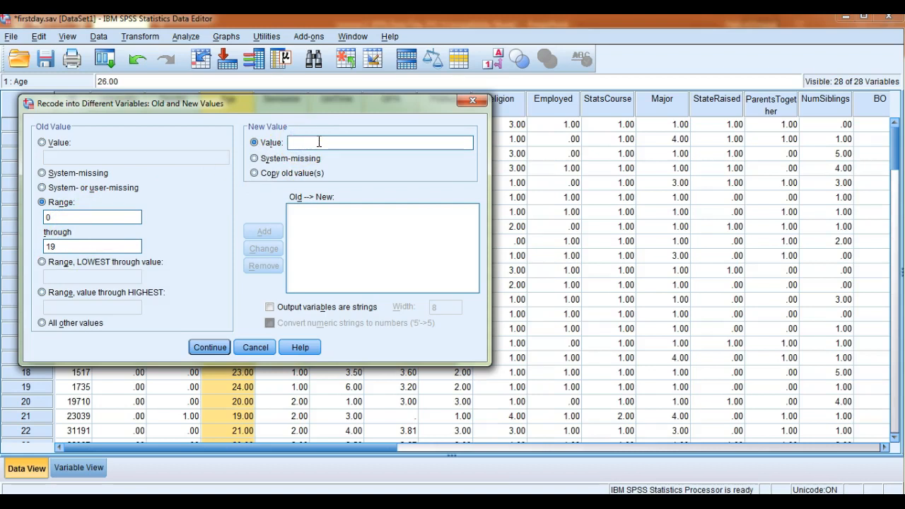
{"action": "type", "text": "1"}
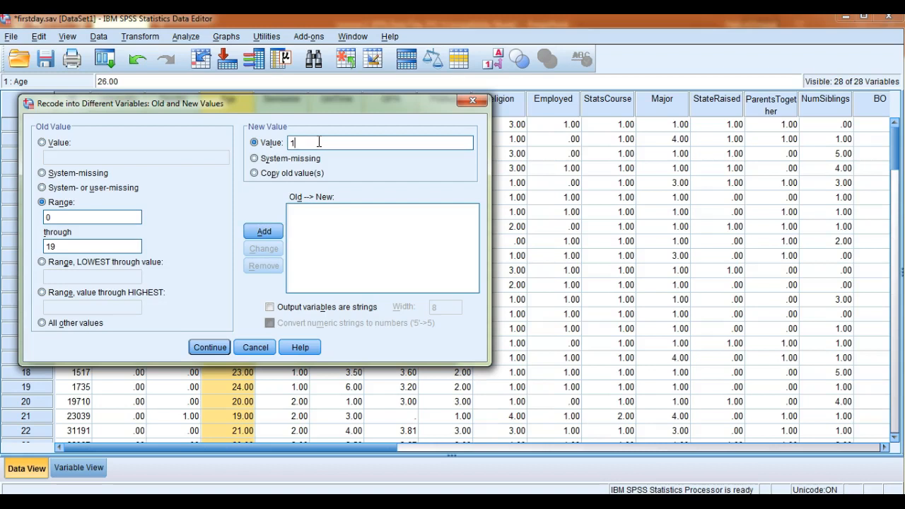
{"action": "left_click", "coordinate": [266, 233]}
{"action": "left_click", "coordinate": [267, 230]}
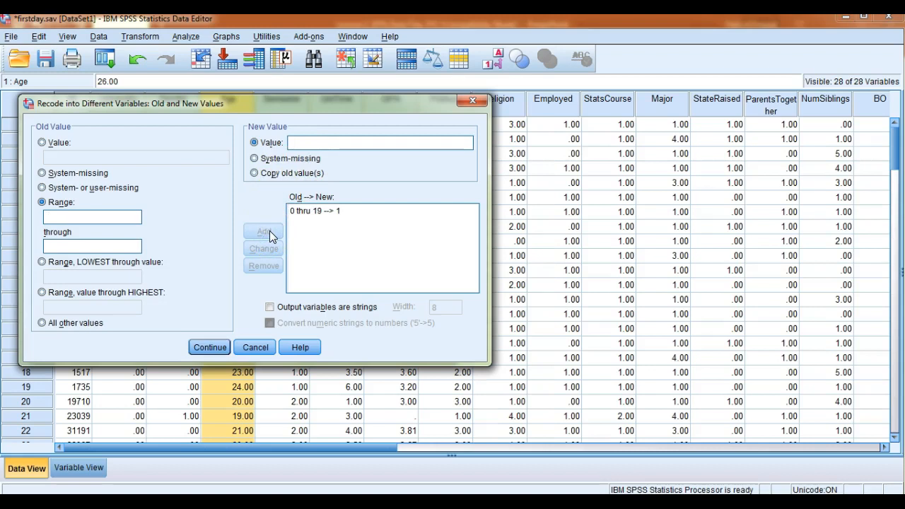
- Add a rule recoding the age range 20 through 29 to 2
{"action": "left_click", "coordinate": [55, 212]}
{"action": "left_click", "coordinate": [63, 218]}
{"action": "left_click", "coordinate": [68, 245]}
{"action": "type", "text": "29"}
{"action": "left_click", "coordinate": [301, 142]}
{"action": "type", "text": "2"}
{"action": "left_click", "coordinate": [271, 231]}
- Add a rule recoding the range 30 through 39 to 3, and run the recode into Agegroup
{"action": "left_click", "coordinate": [62, 215]}
{"action": "left_click", "coordinate": [308, 141]}
{"action": "type", "text": "3"}
{"action": "left_click", "coordinate": [264, 229]}
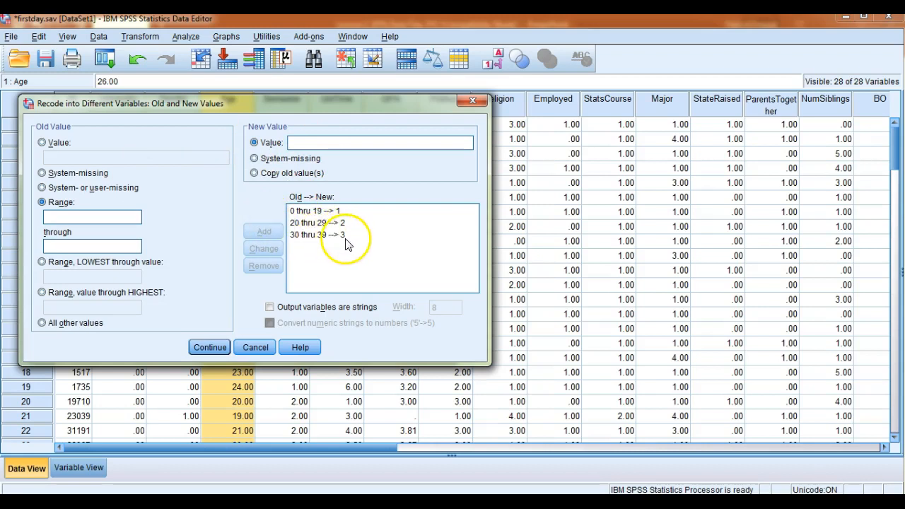
{"action": "left_click", "coordinate": [215, 349]}
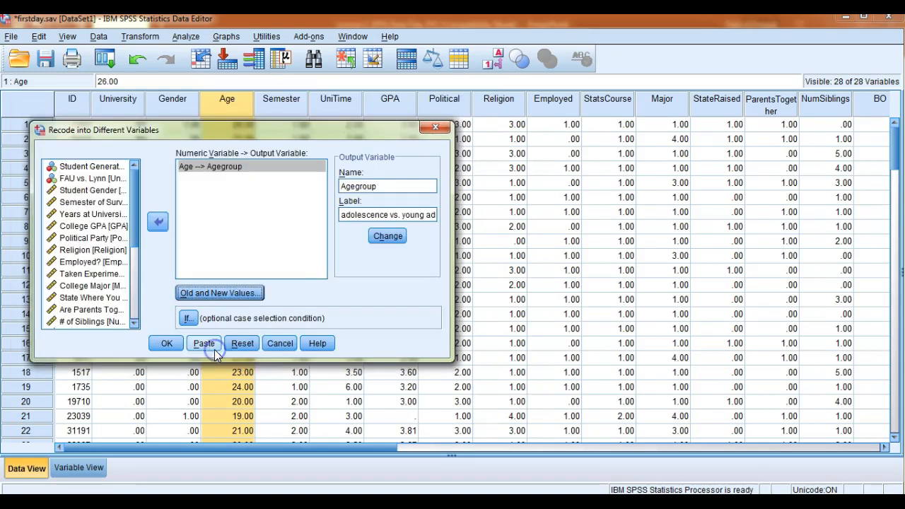
{"action": "left_click", "coordinate": [165, 344]}
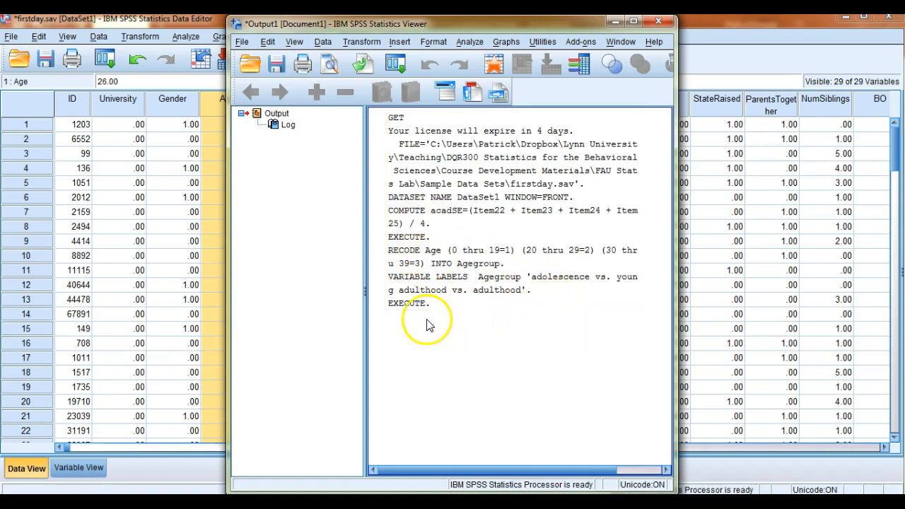
- Review the RECODE log in the output and examine the Agegroup column at the end of the data set
{"action": "left_click", "coordinate": [633, 23]}
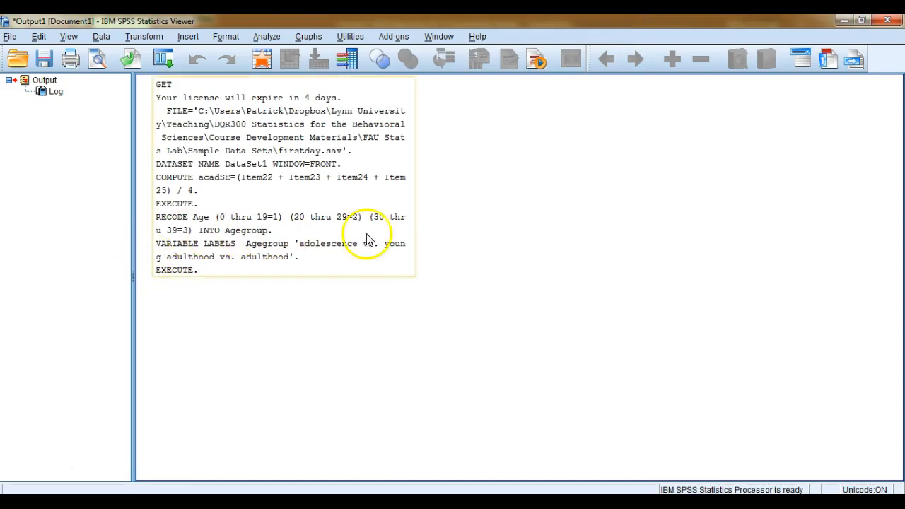
{"action": "left_click", "coordinate": [845, 20]}
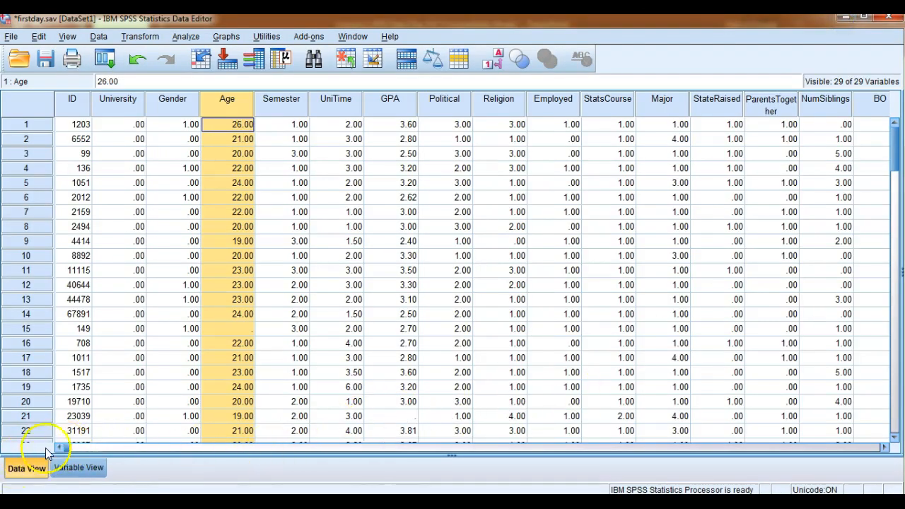
{"action": "left_click_drag", "start_coordinate": [82, 446], "coordinate": [710, 444]}
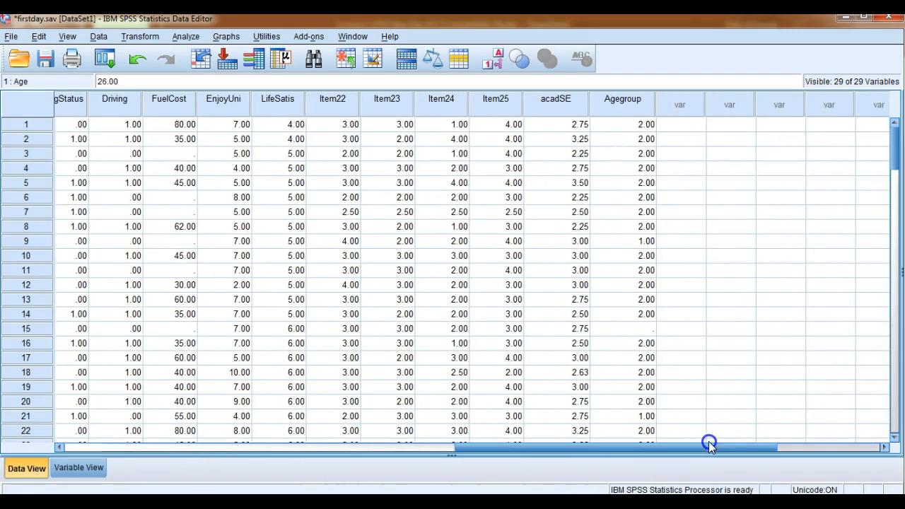
- Examine the Agegroup column and compare case 15's Agegroup entry with its Age entry
{"action": "left_click", "coordinate": [622, 101]}
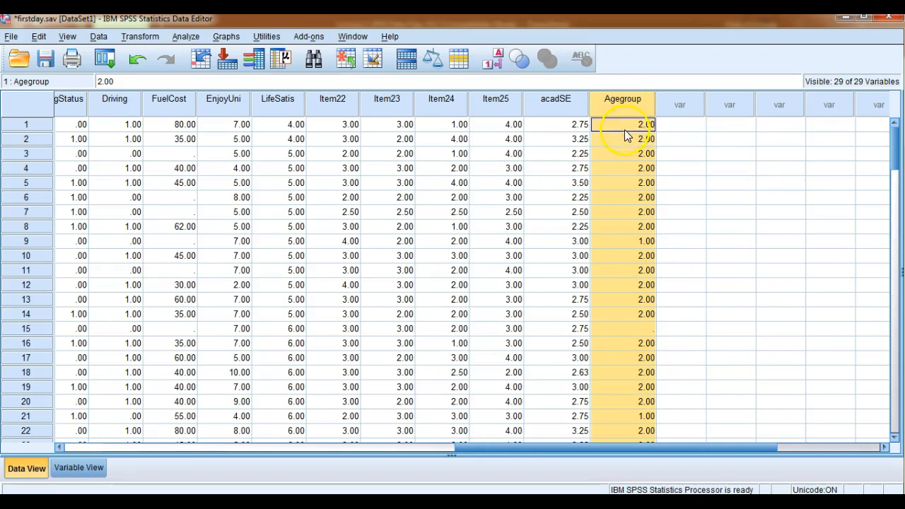
{"action": "left_click", "coordinate": [642, 331]}
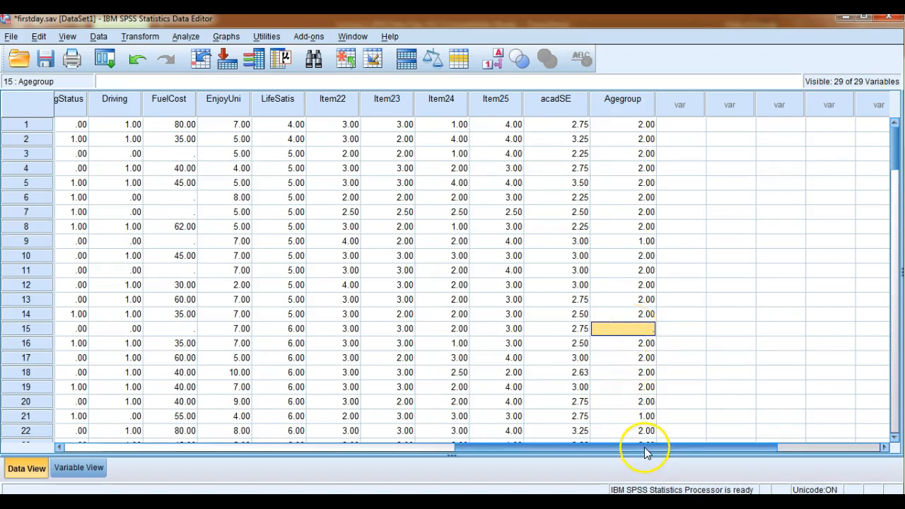
{"action": "left_click", "coordinate": [35, 331]}
{"action": "left_click", "coordinate": [249, 329]}
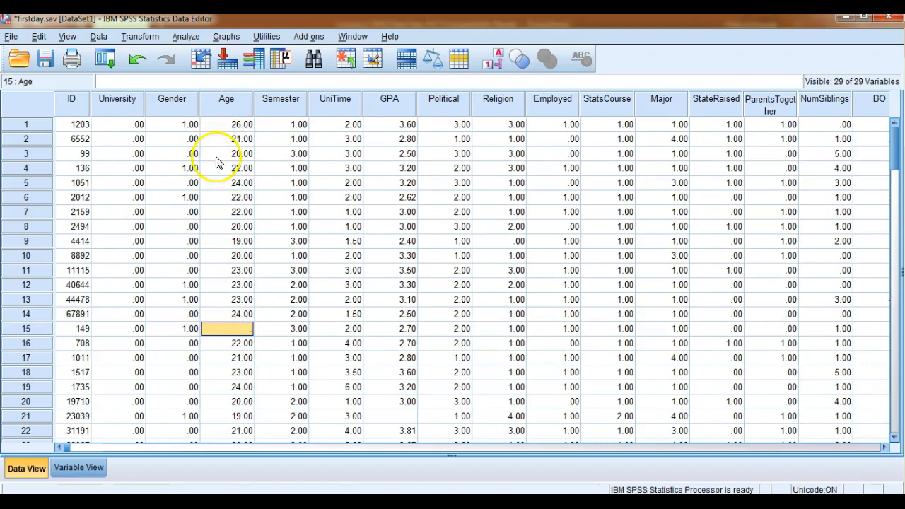
{"action": "left_click_drag", "start_coordinate": [65, 447], "coordinate": [736, 443]}
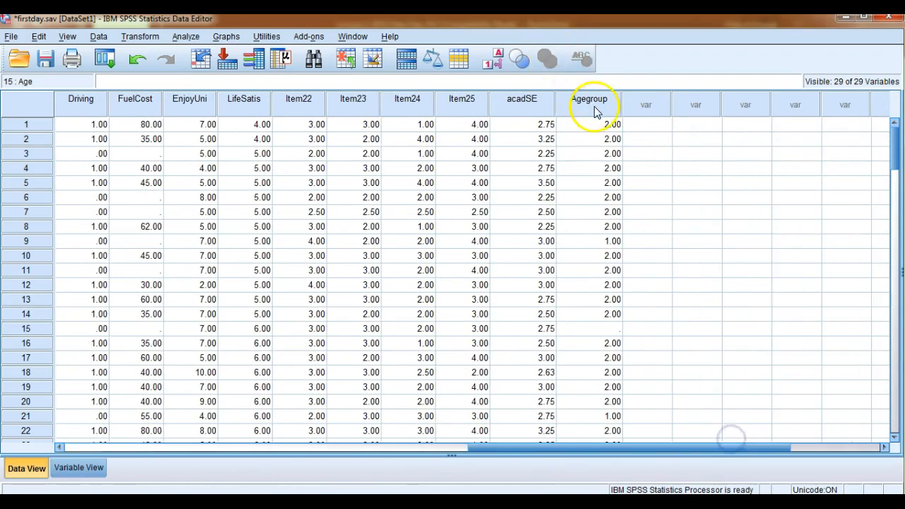
{"action": "left_click", "coordinate": [594, 106]}
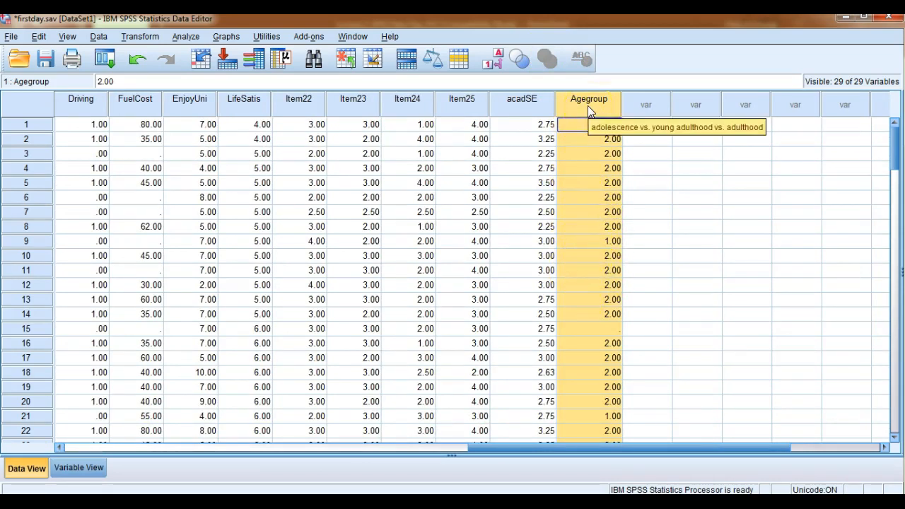
- Find Agegroup in the variable definitions and open its value label settings
{"action": "left_click", "coordinate": [106, 467]}
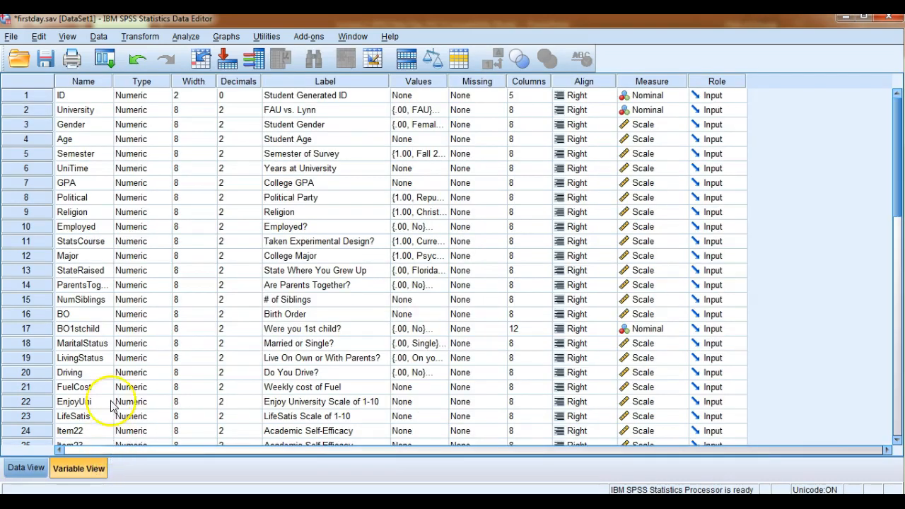
{"action": "scroll", "coordinate": [37, 282], "scroll_direction": "down", "scroll_amount": 1}
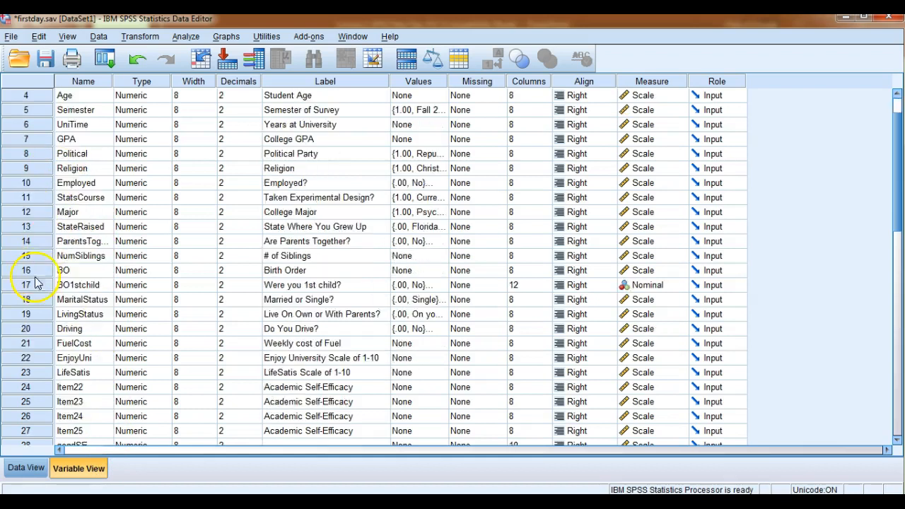
{"action": "scroll", "coordinate": [37, 282], "scroll_direction": "down", "scroll_amount": 3}
{"action": "left_click", "coordinate": [39, 330]}
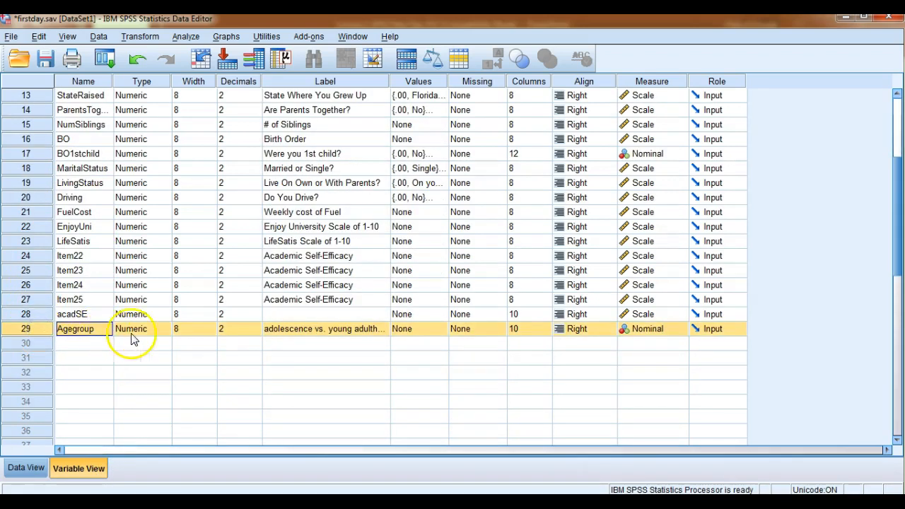
{"action": "left_click", "coordinate": [300, 329]}
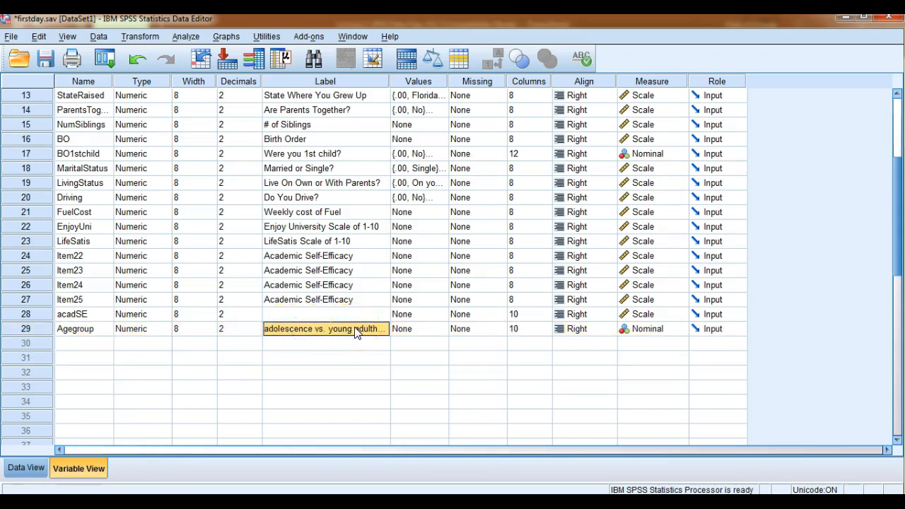
{"action": "left_click", "coordinate": [418, 81]}
{"action": "scroll", "coordinate": [426, 283], "scroll_direction": "down", "scroll_amount": 1}
{"action": "scroll", "coordinate": [425, 279], "scroll_direction": "down", "scroll_amount": 7}
{"action": "left_click", "coordinate": [427, 153]}
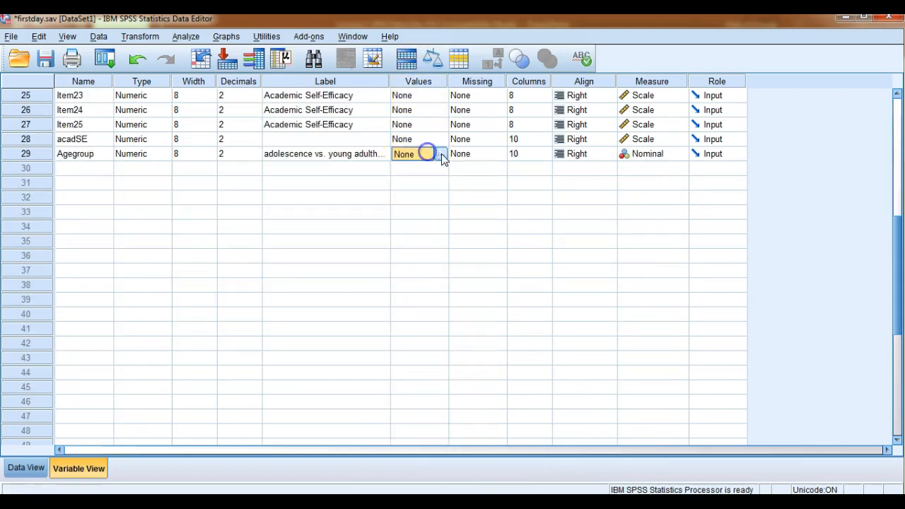
{"action": "left_click", "coordinate": [440, 155]}
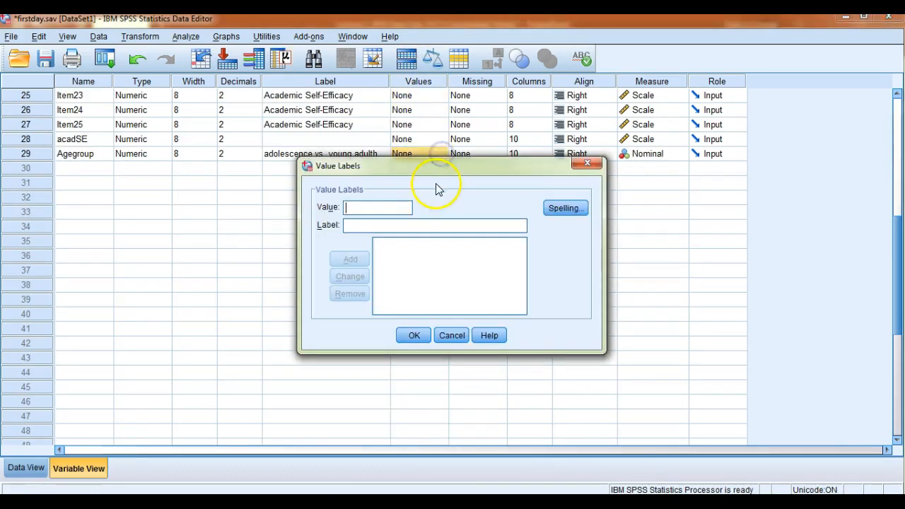
- Add the value label Adolescence for value 1 of Agegroup
{"action": "left_click", "coordinate": [384, 207]}
{"action": "type", "text": "1"}
{"action": "left_click", "coordinate": [379, 223]}
{"action": "type", "text": "Adolescence"}
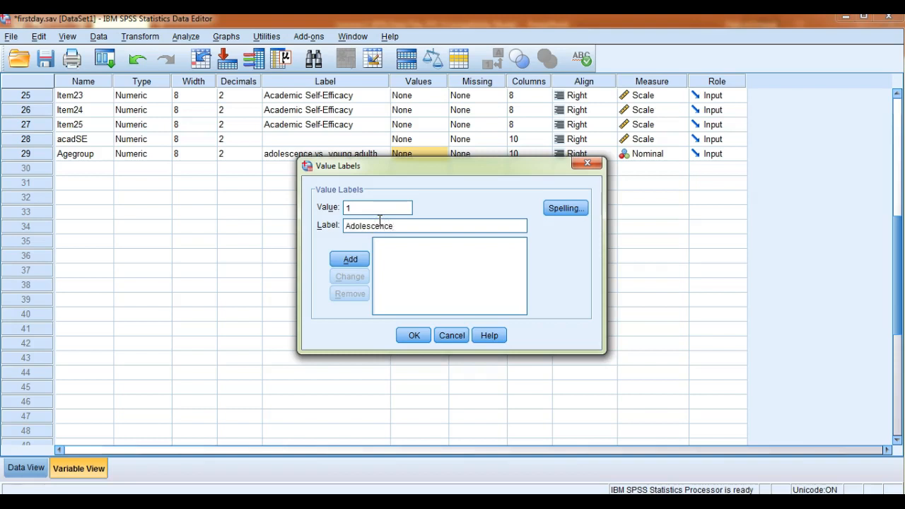
{"action": "left_click", "coordinate": [349, 259]}
- Add the value label Young Adulthood for value 2 of Agegroup
{"action": "left_click", "coordinate": [358, 209]}
{"action": "type", "text": "2"}
{"action": "left_click", "coordinate": [360, 224]}
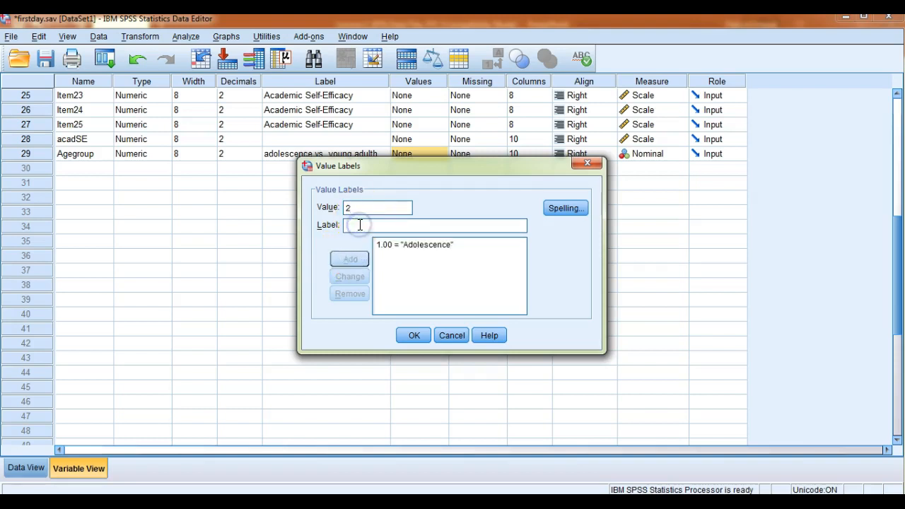
{"action": "type", "text": "Young Auld"}
{"action": "key", "text": "BackSpace"}
{"action": "key", "text": "BackSpace"}
{"action": "key", "text": "BackSpace"}
{"action": "type", "text": "dulthood"}
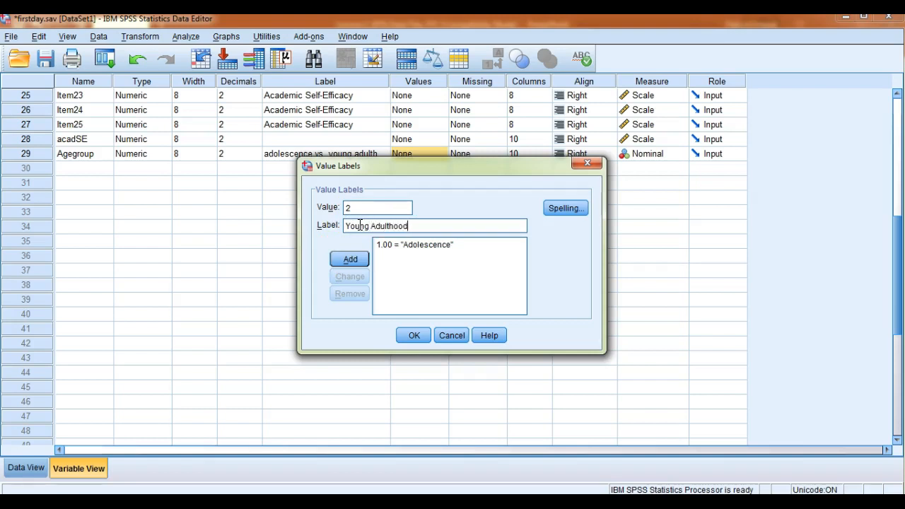
{"action": "left_click", "coordinate": [349, 259]}
- Add the value label Adulthood for value 3 of Agegroup and apply the three labels
{"action": "left_click", "coordinate": [357, 207]}
{"action": "type", "text": "3"}
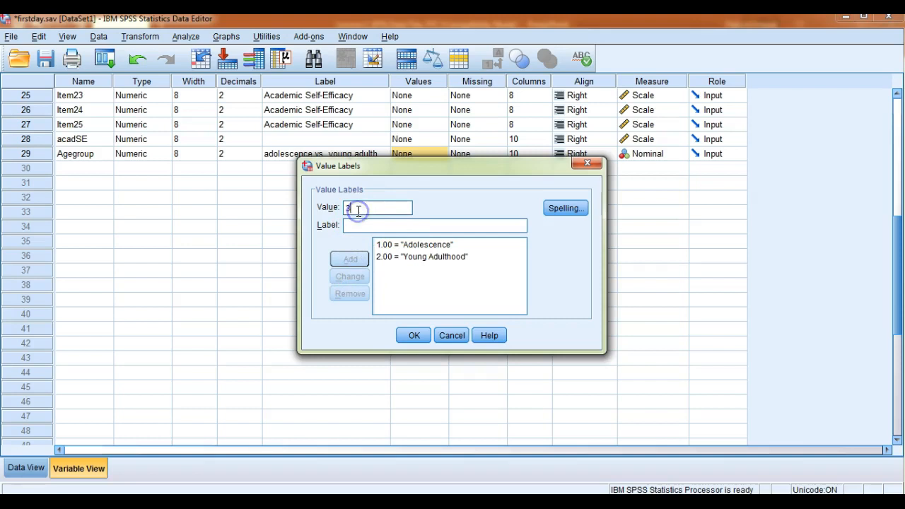
{"action": "left_click", "coordinate": [360, 225]}
{"action": "type", "text": "Adulthood"}
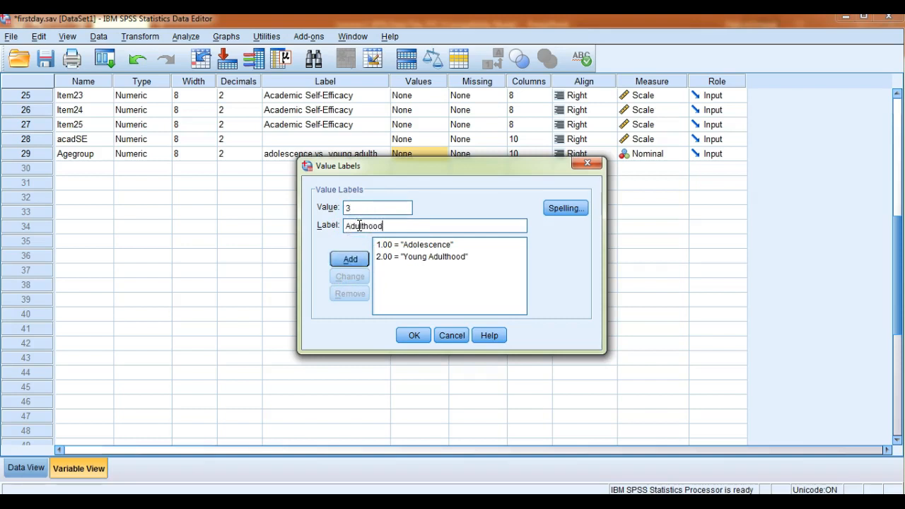
{"action": "left_click", "coordinate": [349, 259]}
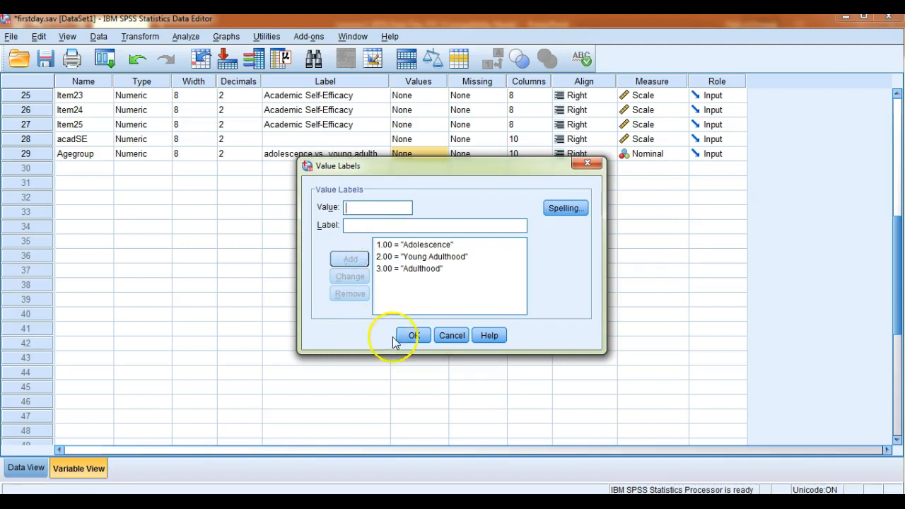
{"action": "left_click", "coordinate": [411, 335]}
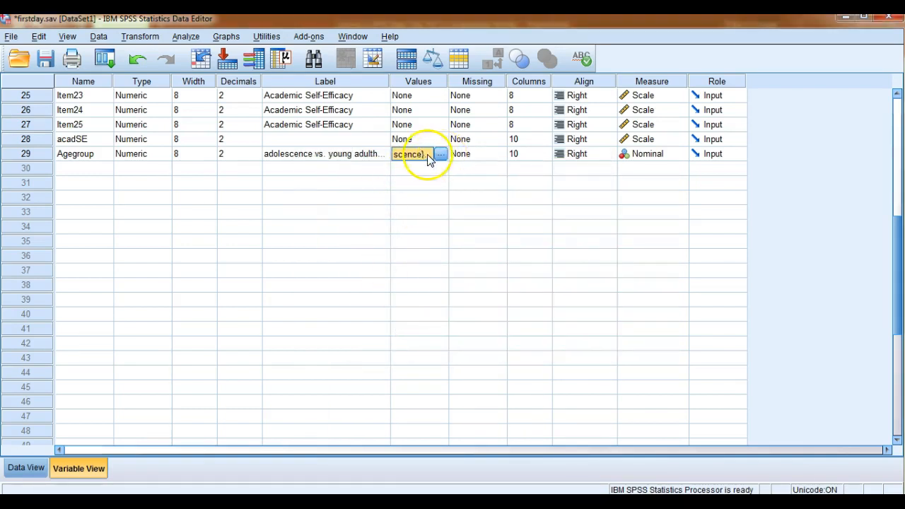
- Review the Name, Label and Values attributes down to Agegroup, and view the Agegroup column in the data
{"action": "left_click", "coordinate": [417, 81]}
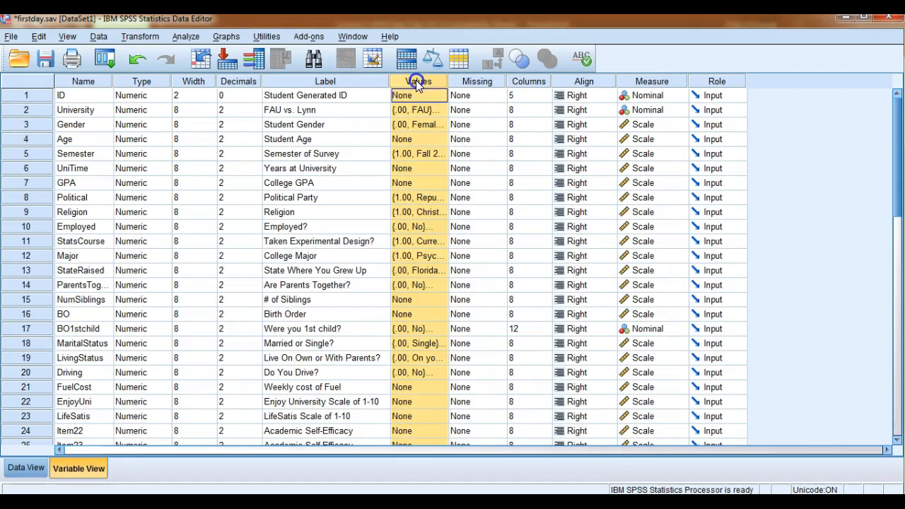
{"action": "left_click", "coordinate": [350, 82]}
{"action": "left_click", "coordinate": [83, 81], "text": "ctrl"}
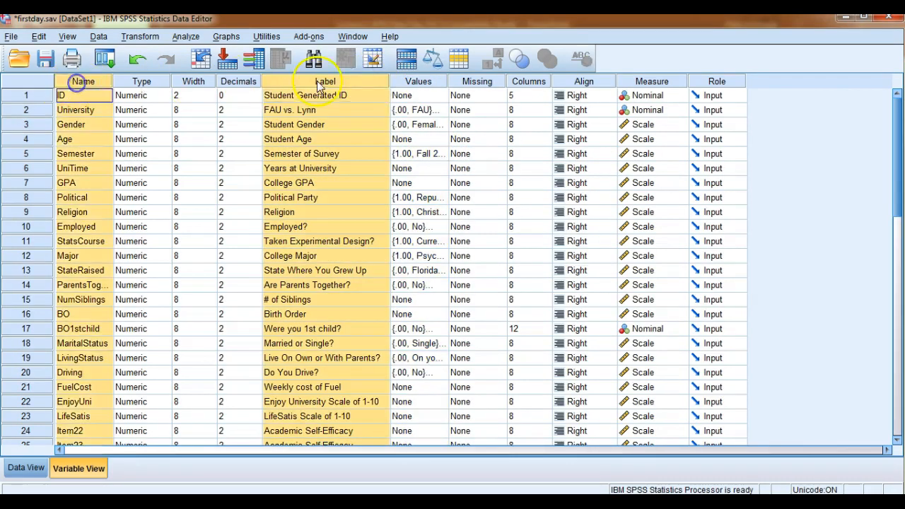
{"action": "left_click", "coordinate": [417, 82], "text": "ctrl"}
{"action": "scroll", "coordinate": [168, 259], "scroll_direction": "down", "scroll_amount": 7}
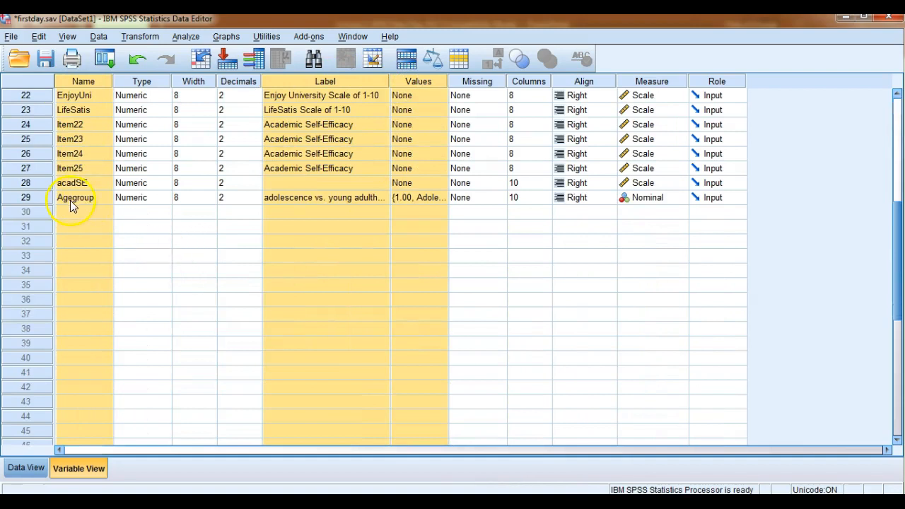
{"action": "left_click", "coordinate": [26, 468]}
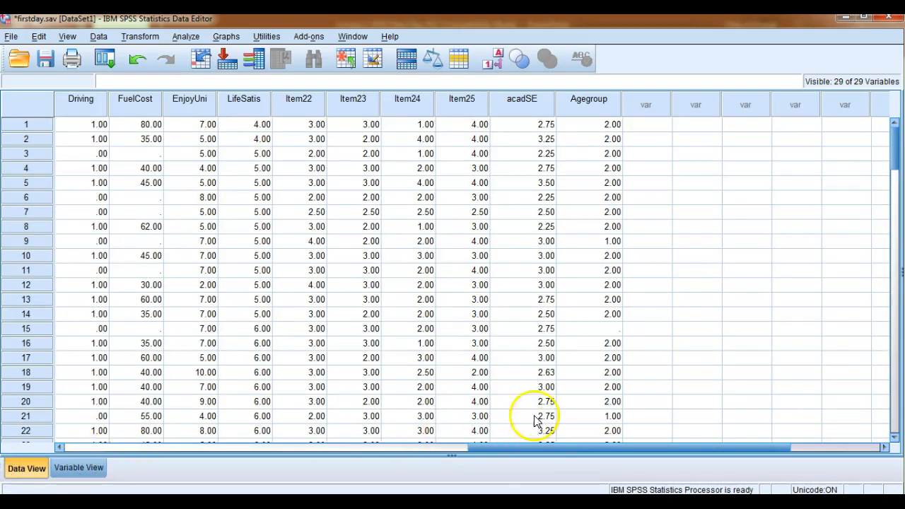
{"action": "left_click", "coordinate": [609, 106]}
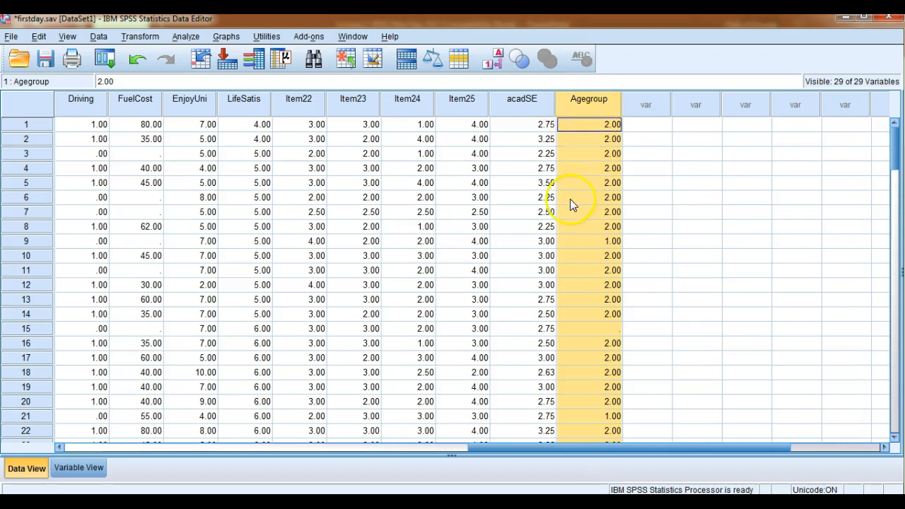
- Sort the cases by Age in ascending order and check the Age column through the whole data set
{"action": "left_click_drag", "start_coordinate": [570, 453], "coordinate": [115, 458]}
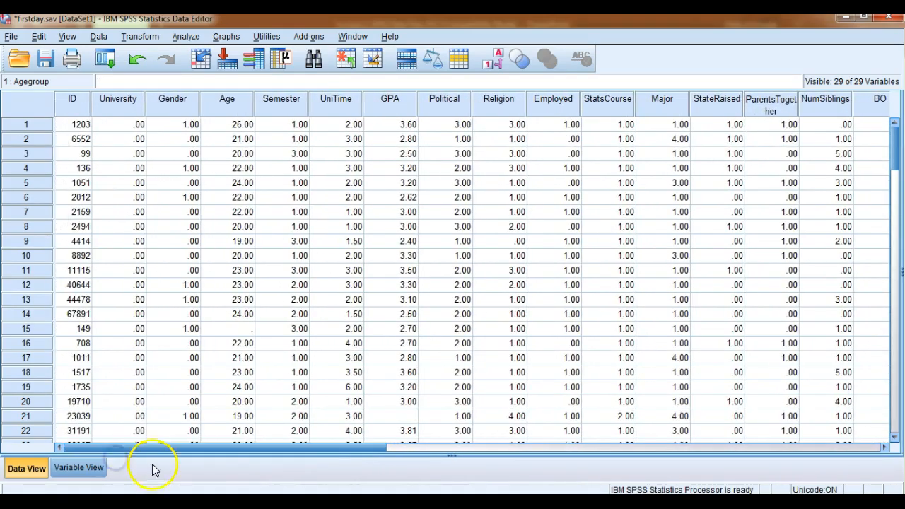
{"action": "left_click", "coordinate": [234, 104]}
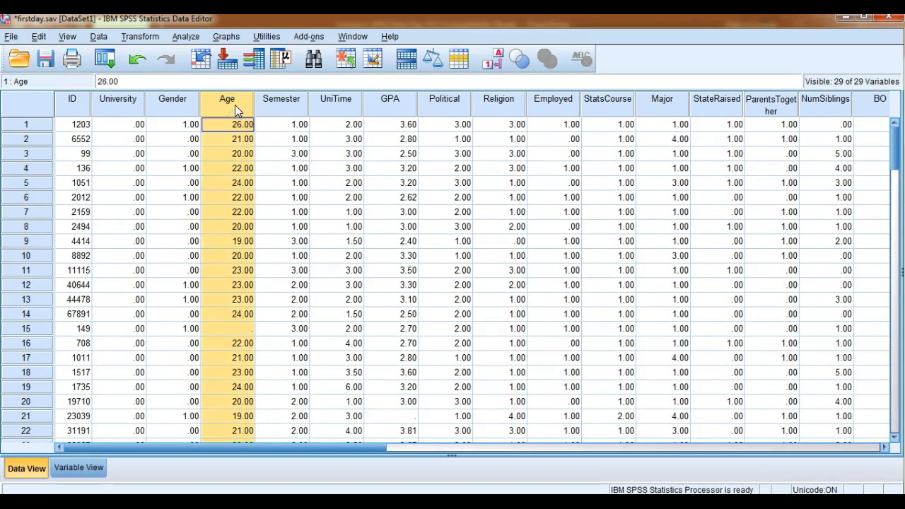
{"action": "right_click", "coordinate": [229, 111]}
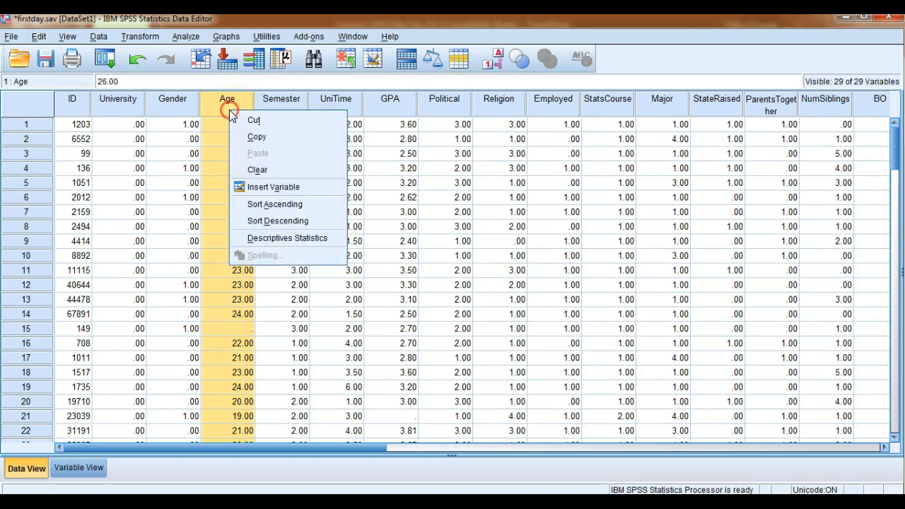
{"action": "left_click", "coordinate": [297, 211]}
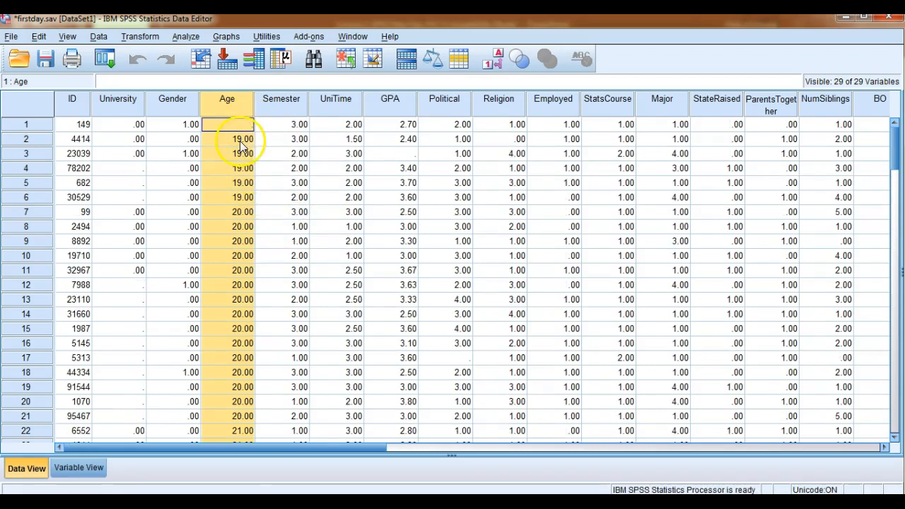
{"action": "scroll", "coordinate": [233, 255], "scroll_direction": "down", "scroll_amount": 10}
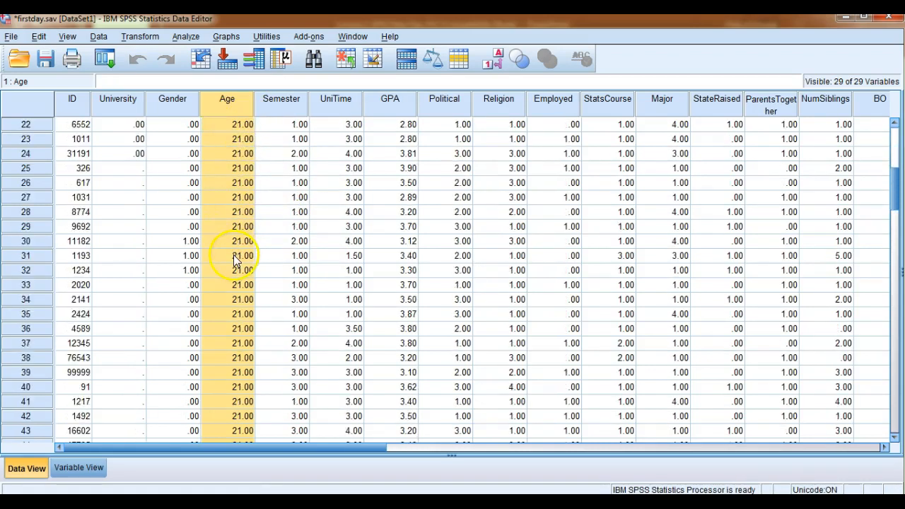
{"action": "scroll", "coordinate": [232, 264], "scroll_direction": "down", "scroll_amount": 20}
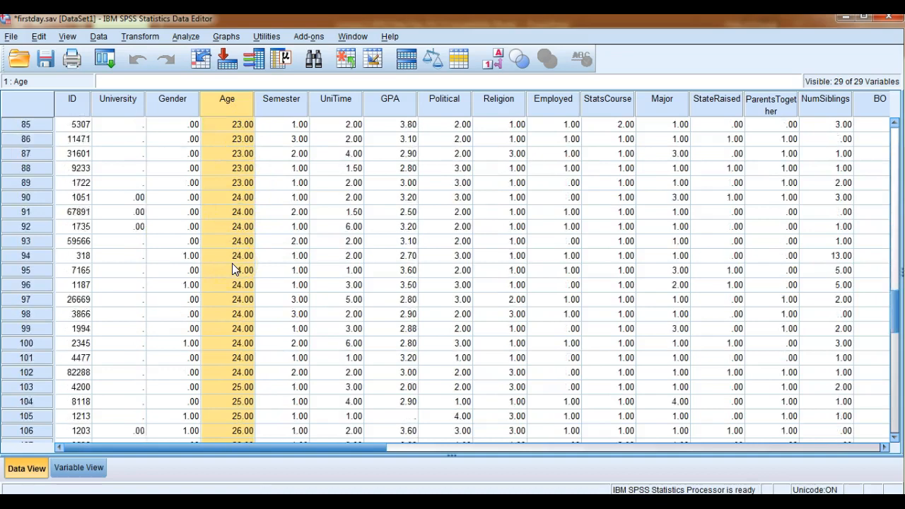
{"action": "scroll", "coordinate": [233, 269], "scroll_direction": "down", "scroll_amount": 4}
{"action": "scroll", "coordinate": [231, 265], "scroll_direction": "up", "scroll_amount": 20}
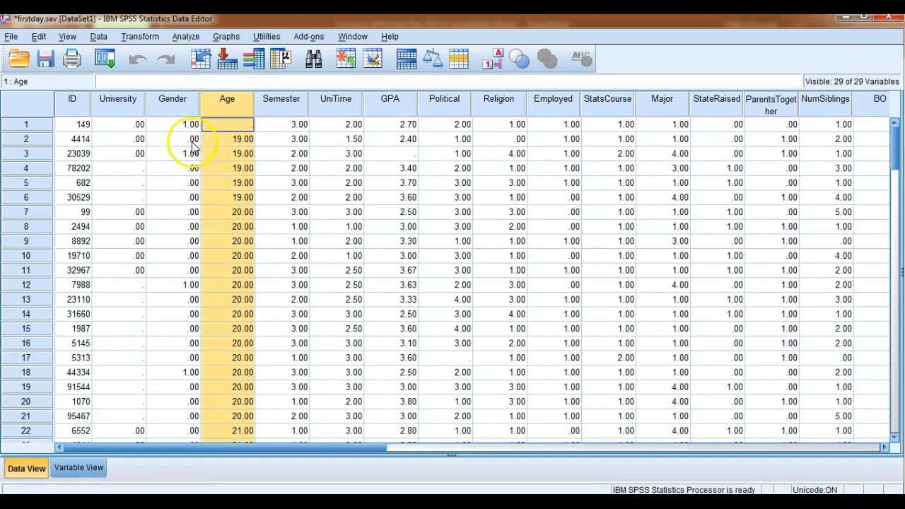
- Sort the cases by Gender in ascending order and inspect the sorted Gender column down to the last case
{"action": "left_click", "coordinate": [178, 107]}
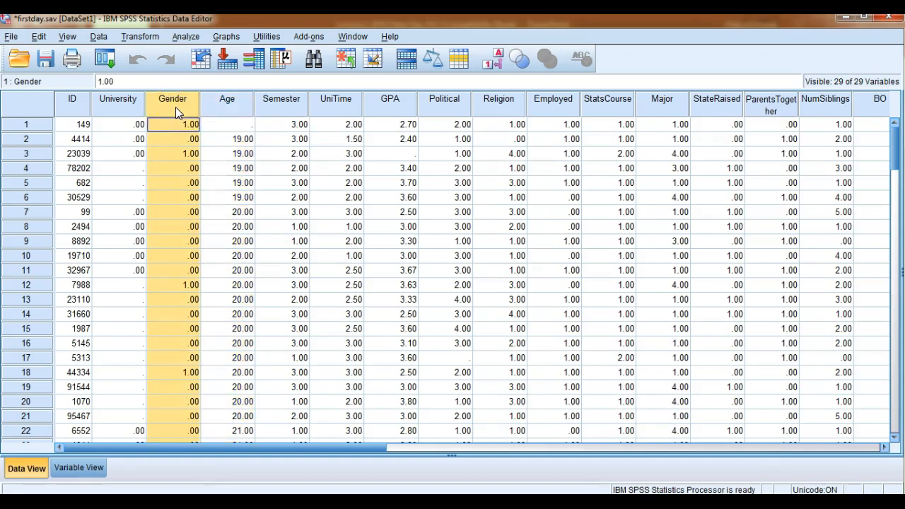
{"action": "right_click", "coordinate": [175, 107]}
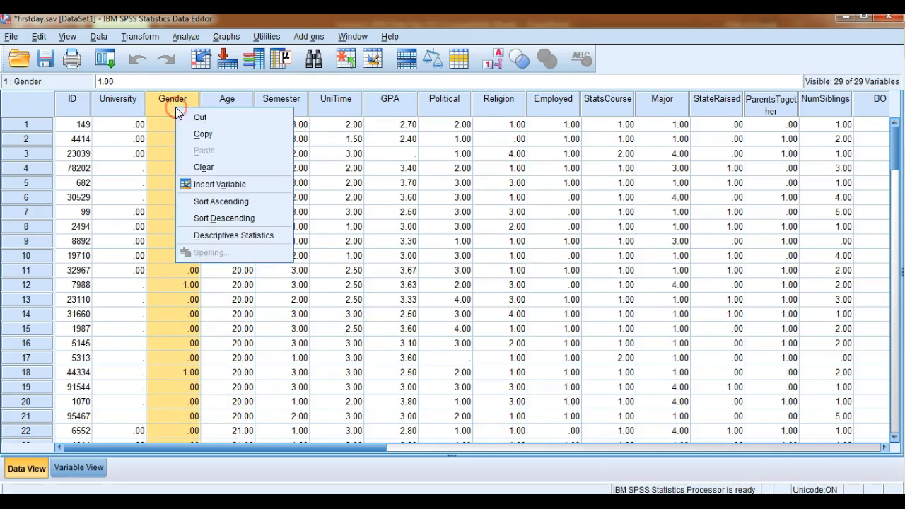
{"action": "left_click", "coordinate": [196, 202]}
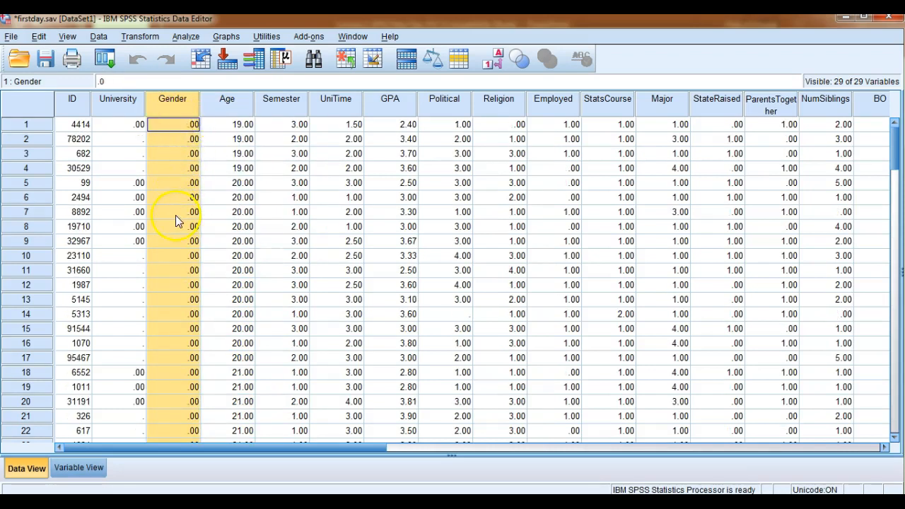
{"action": "scroll", "coordinate": [177, 221], "scroll_direction": "down", "scroll_amount": 20}
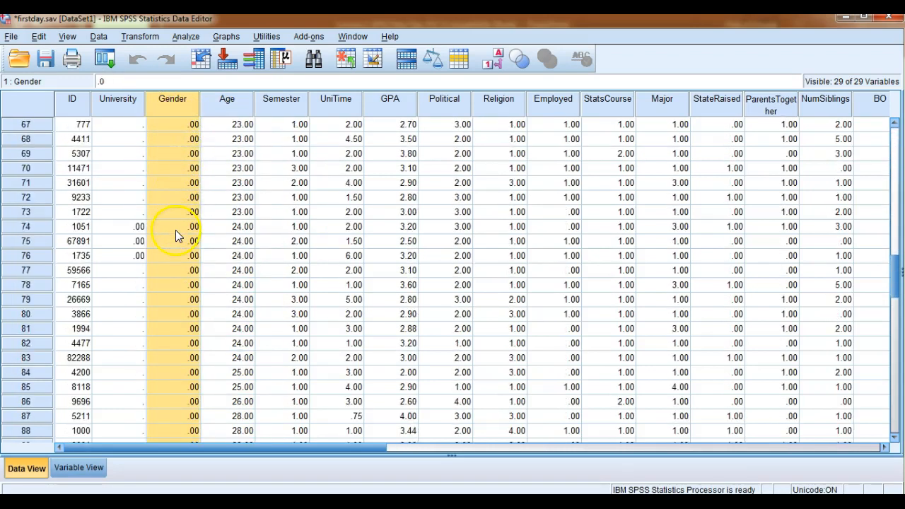
{"action": "scroll", "coordinate": [175, 230], "scroll_direction": "down", "scroll_amount": 7}
{"action": "left_click", "coordinate": [39, 200]}
{"action": "left_click", "coordinate": [191, 199]}
{"action": "scroll", "coordinate": [190, 201], "scroll_direction": "down", "scroll_amount": 6}
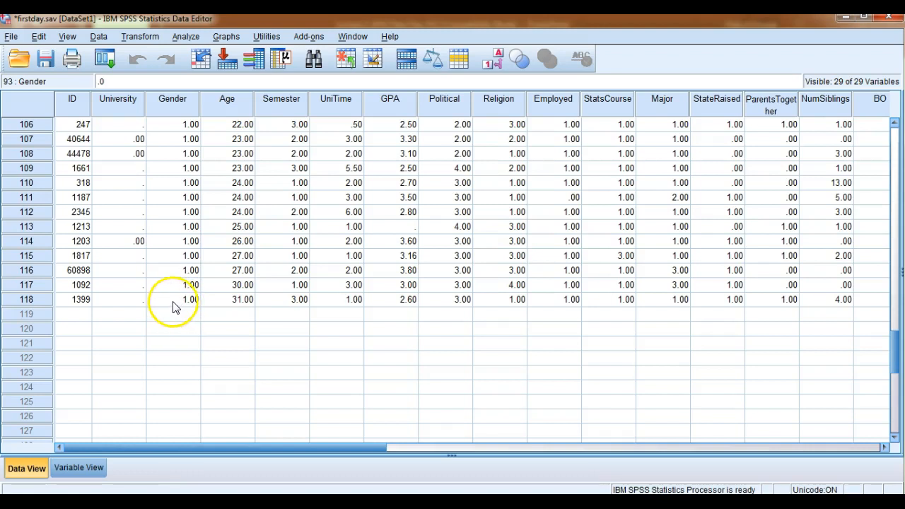
- Split the file to compare groups based on Student Gender, sorting the file by the grouping variable, and return to the data
{"action": "scroll", "coordinate": [175, 305], "scroll_direction": "up", "scroll_amount": 4}
{"action": "scroll", "coordinate": [175, 305], "scroll_direction": "up", "scroll_amount": 2}
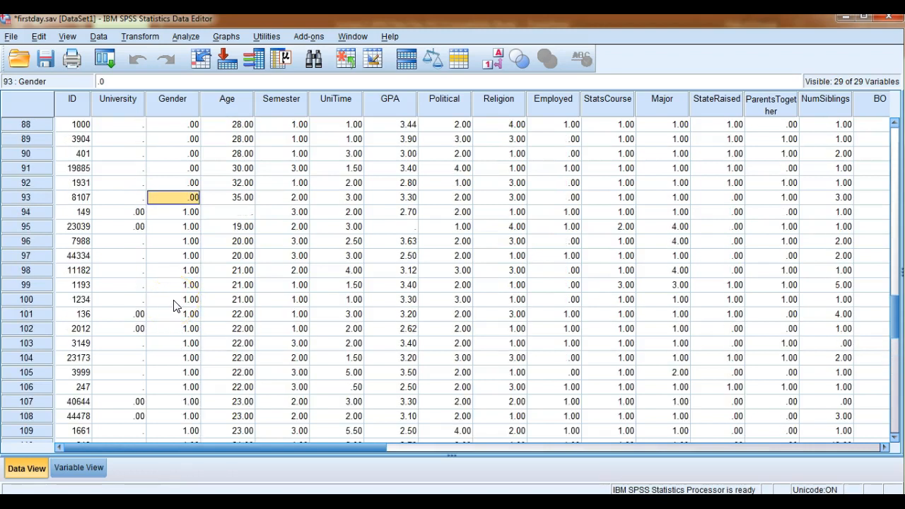
{"action": "scroll", "coordinate": [175, 306], "scroll_direction": "up", "scroll_amount": 7}
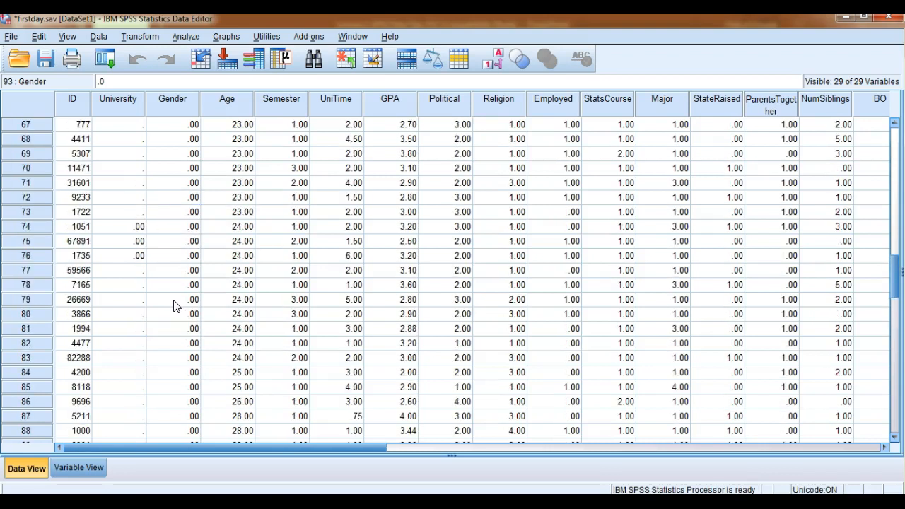
{"action": "left_click", "coordinate": [175, 289]}
{"action": "left_click", "coordinate": [98, 36]}
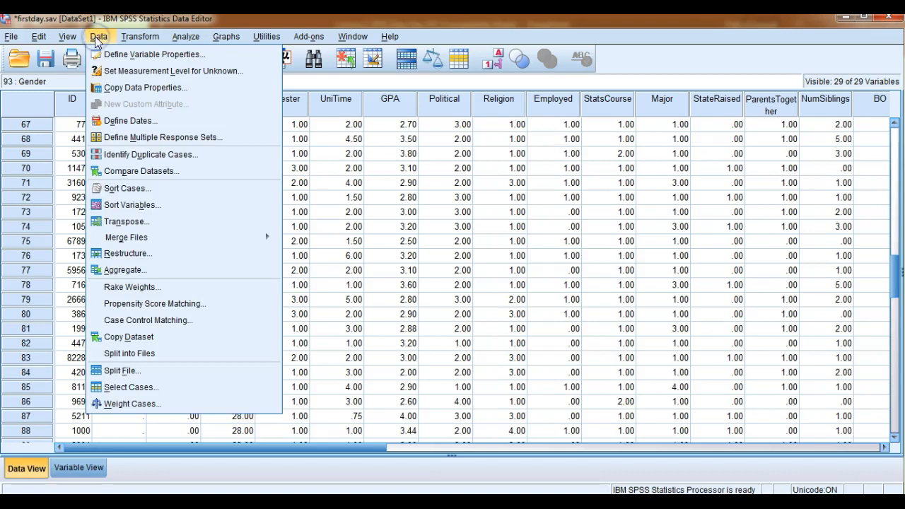
{"action": "left_click", "coordinate": [135, 374]}
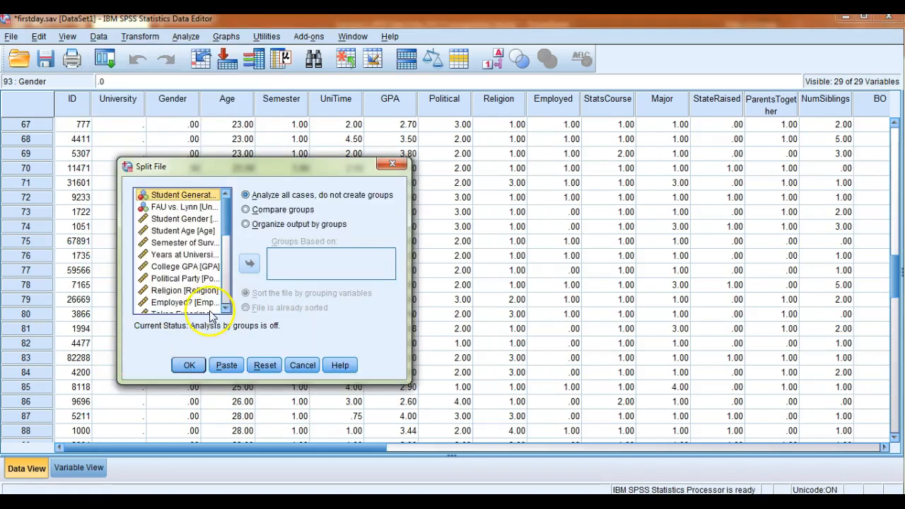
{"action": "left_click", "coordinate": [245, 209]}
{"action": "left_click", "coordinate": [201, 220]}
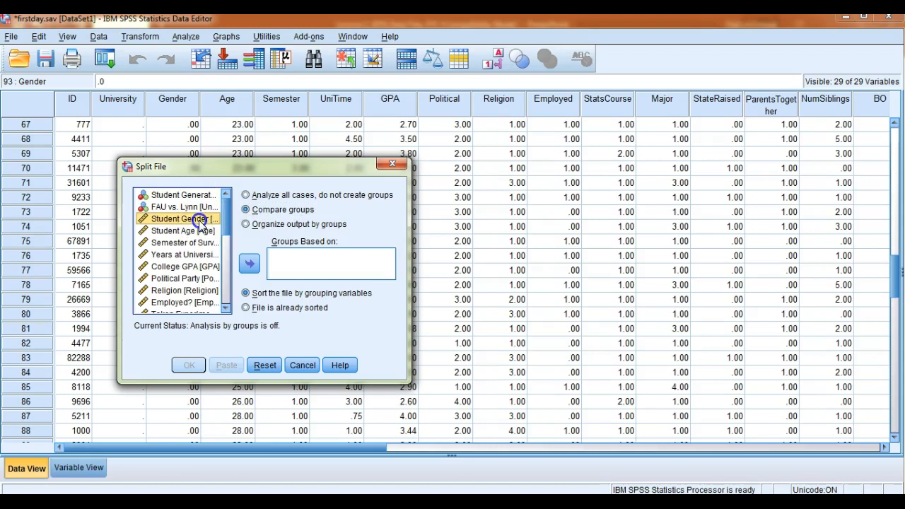
{"action": "left_click", "coordinate": [249, 264]}
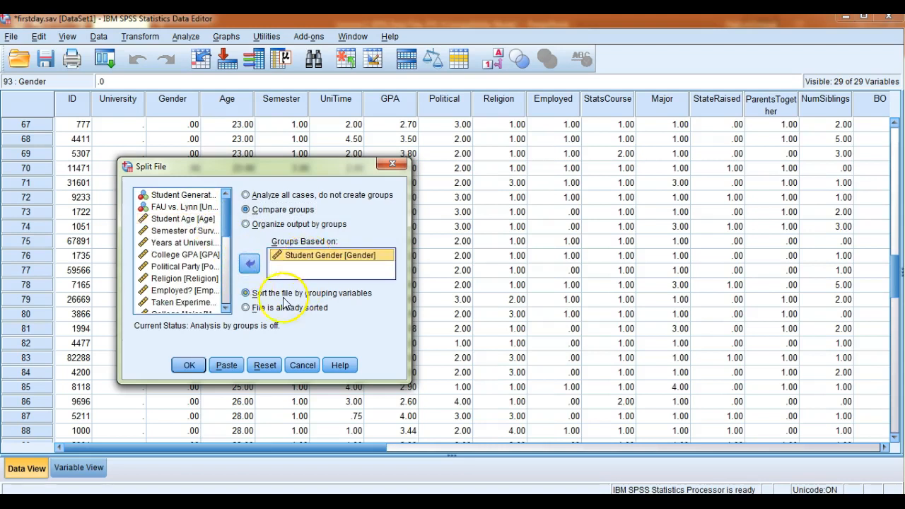
{"action": "left_click", "coordinate": [186, 368]}
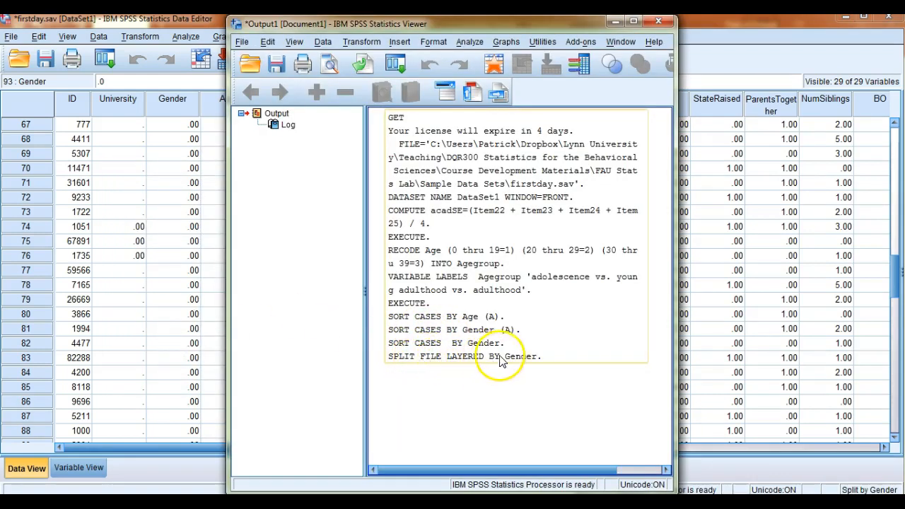
{"action": "left_click", "coordinate": [621, 21]}
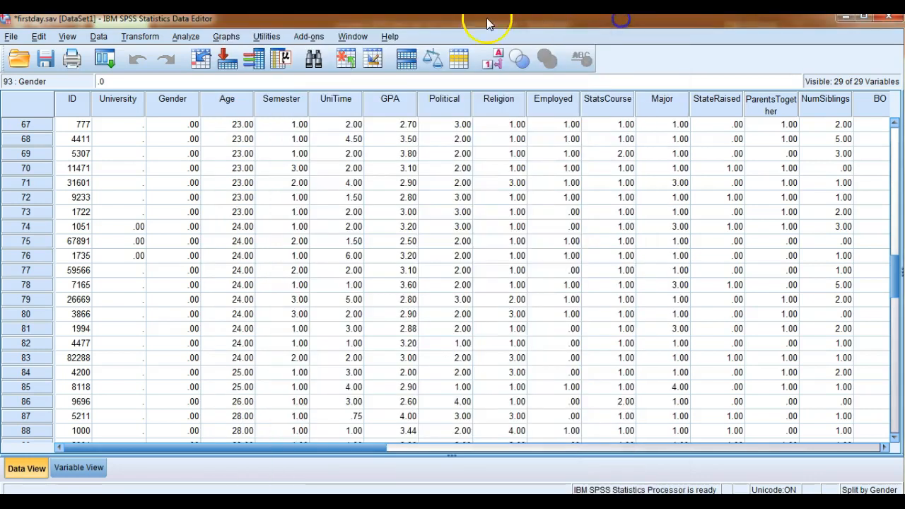
- Run Descriptives on Student Age with the gender split active and maximize the output window to view the table
{"action": "left_click", "coordinate": [185, 37]}
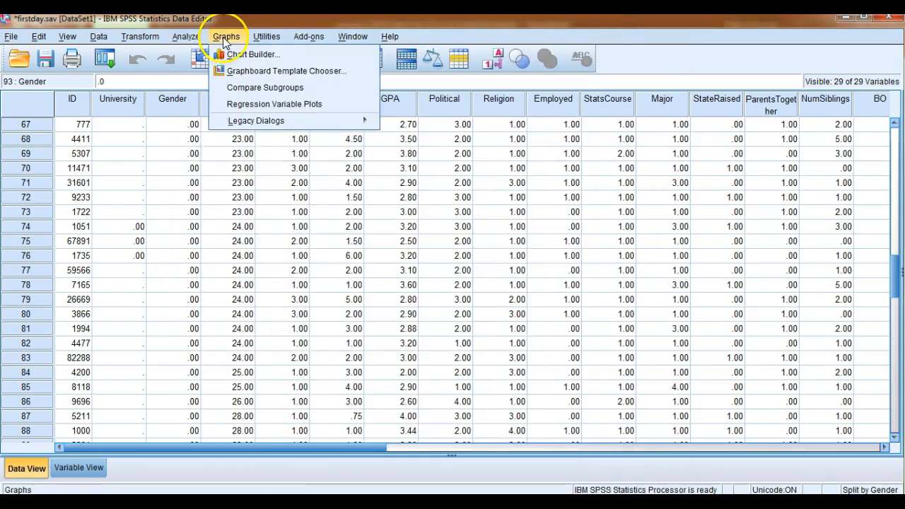
{"action": "mouse_move", "coordinate": [207, 73]}
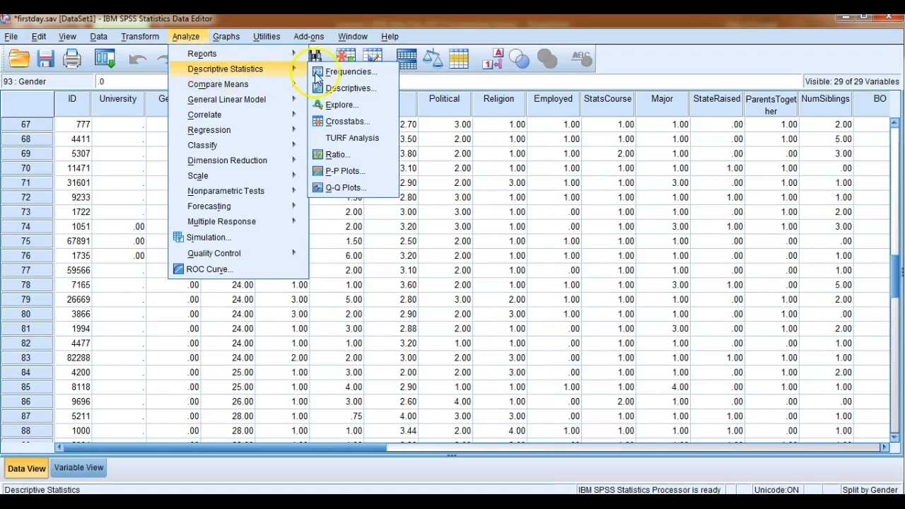
{"action": "mouse_move", "coordinate": [300, 86]}
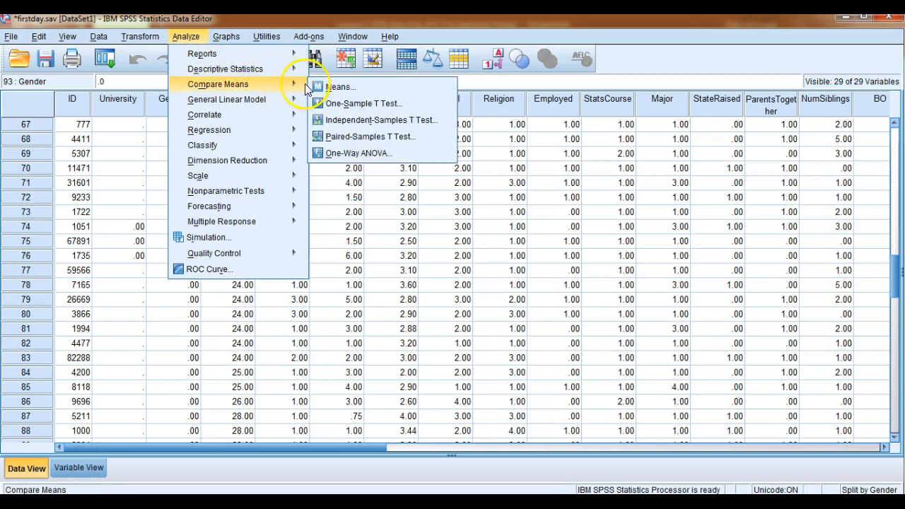
{"action": "mouse_move", "coordinate": [276, 66]}
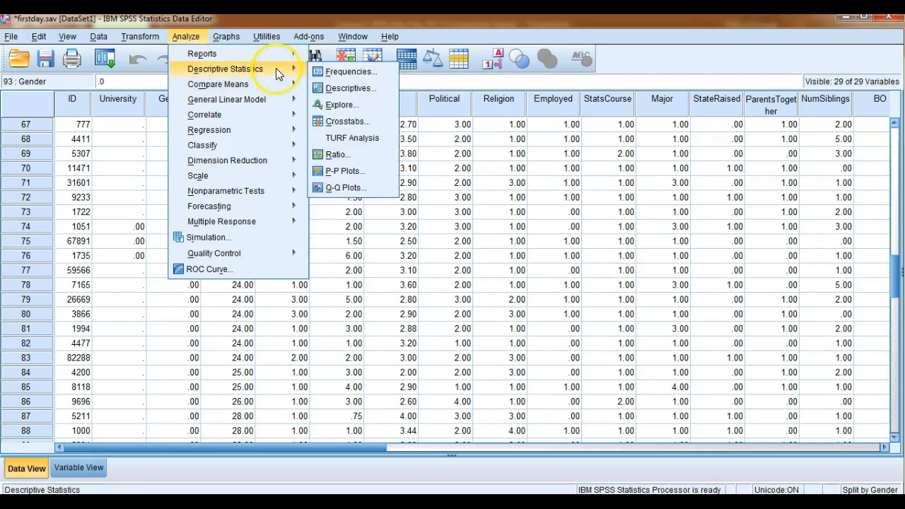
{"action": "left_click", "coordinate": [351, 88]}
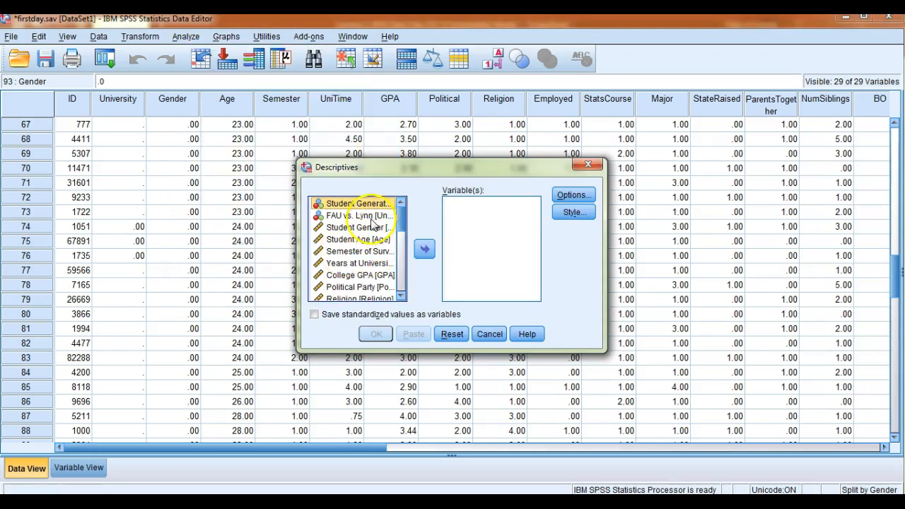
{"action": "left_click", "coordinate": [372, 239]}
{"action": "left_click", "coordinate": [424, 249]}
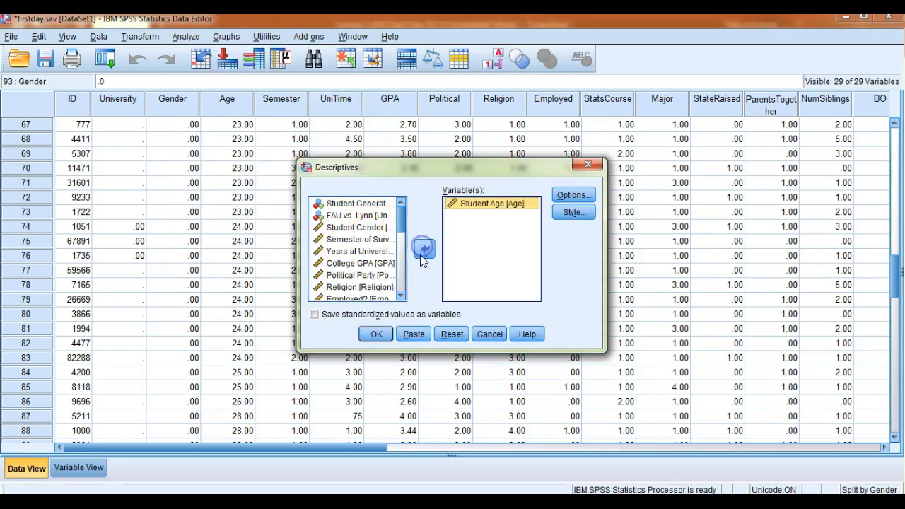
{"action": "left_click", "coordinate": [376, 334]}
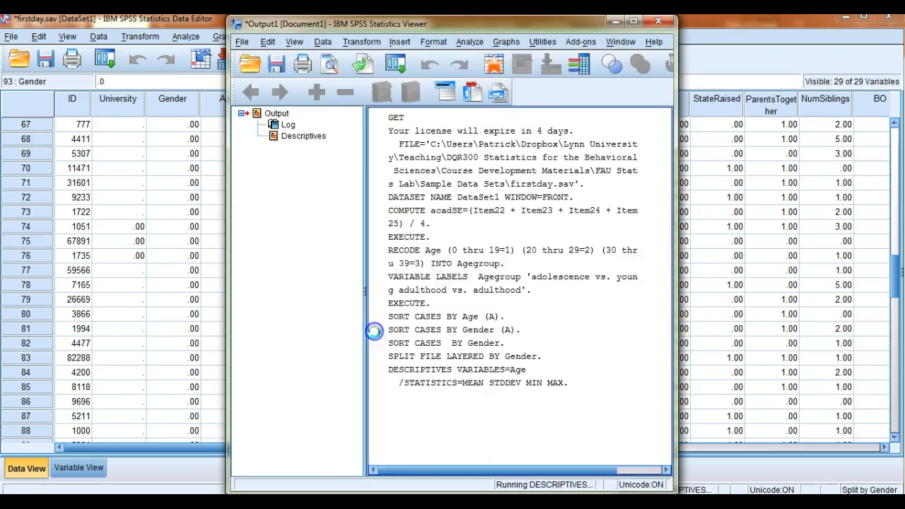
{"action": "left_click", "coordinate": [634, 21]}
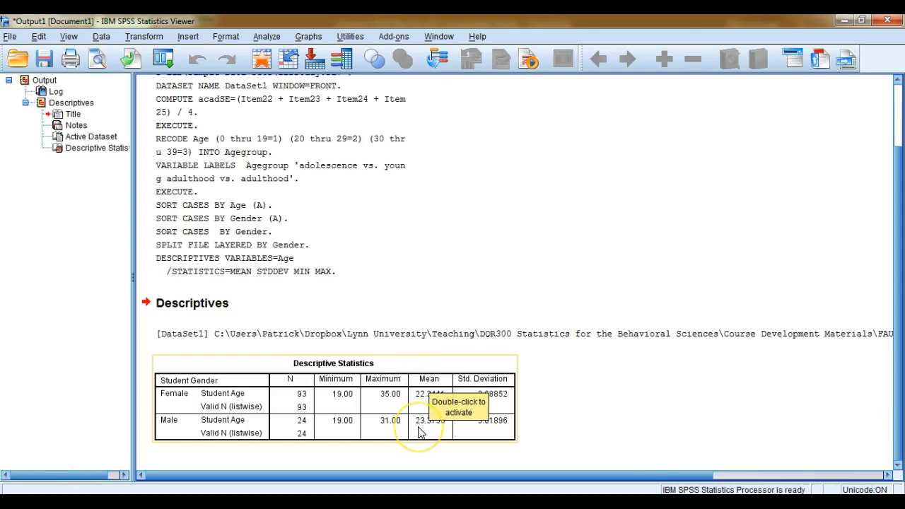
- Reset the Split File settings to analyze all cases without creating groups
{"action": "left_click", "coordinate": [39, 36]}
{"action": "mouse_move", "coordinate": [79, 37]}
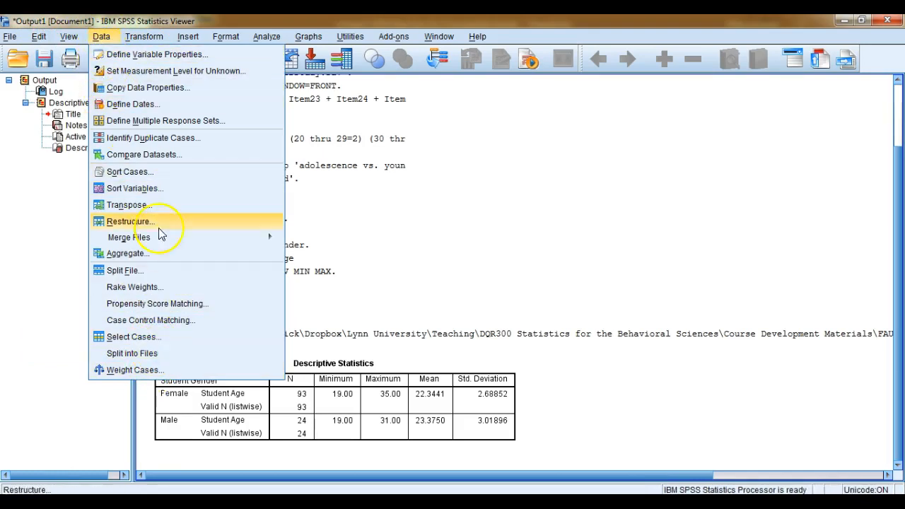
{"action": "left_click", "coordinate": [177, 270]}
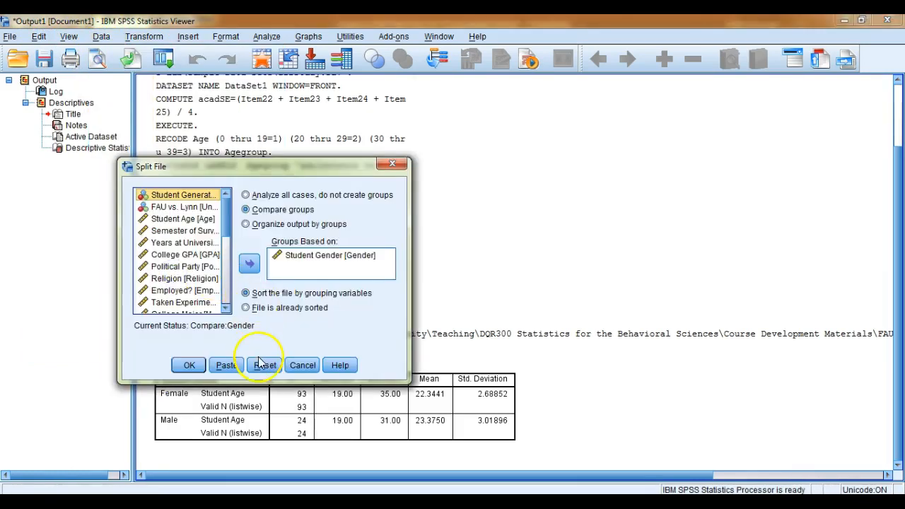
{"action": "left_click", "coordinate": [262, 364]}
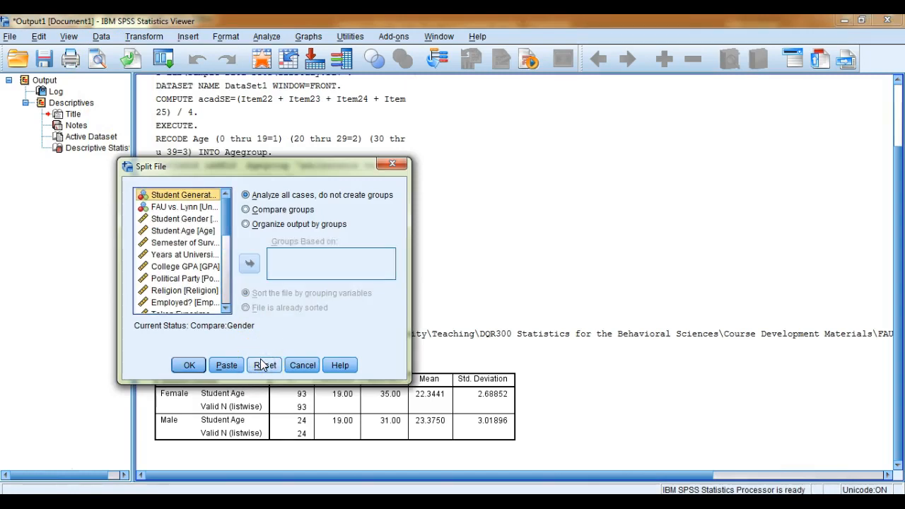
{"action": "left_click", "coordinate": [190, 365]}
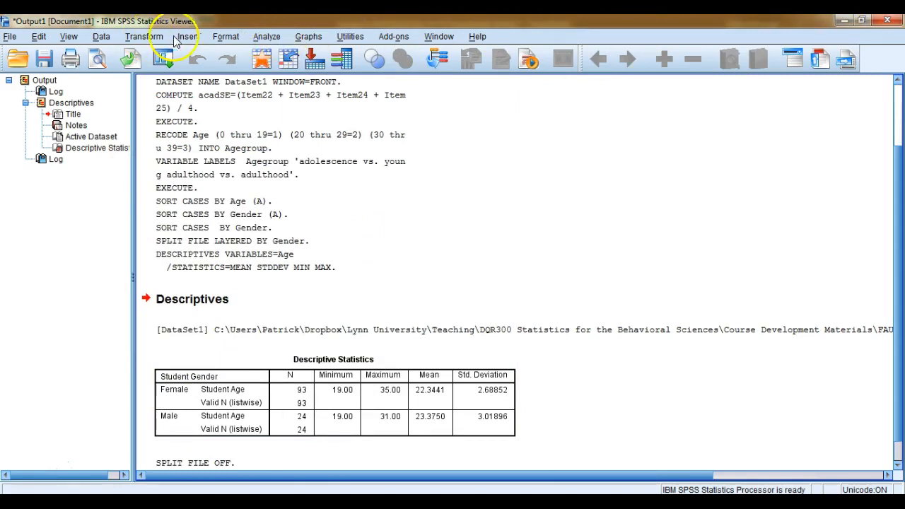
- Run Descriptives on Student Age again for all cases together
{"action": "left_click", "coordinate": [267, 37]}
{"action": "mouse_move", "coordinate": [309, 71]}
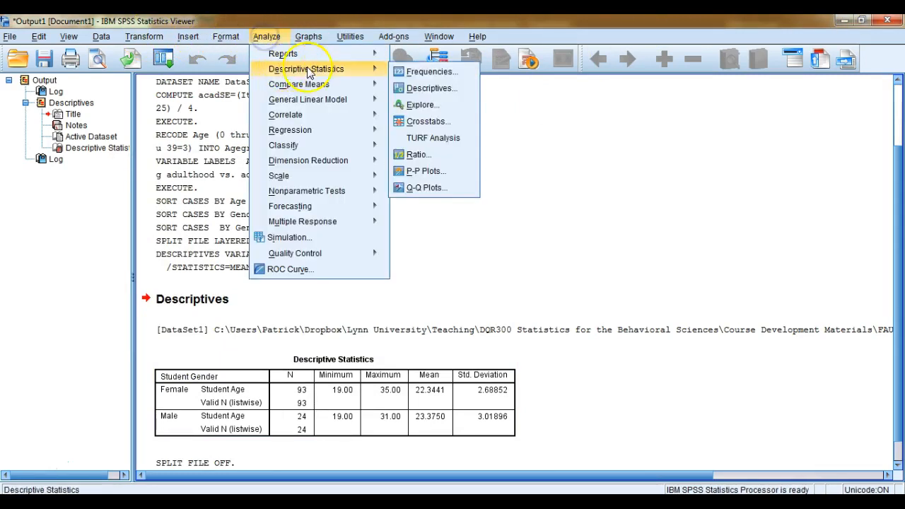
{"action": "left_click", "coordinate": [431, 87]}
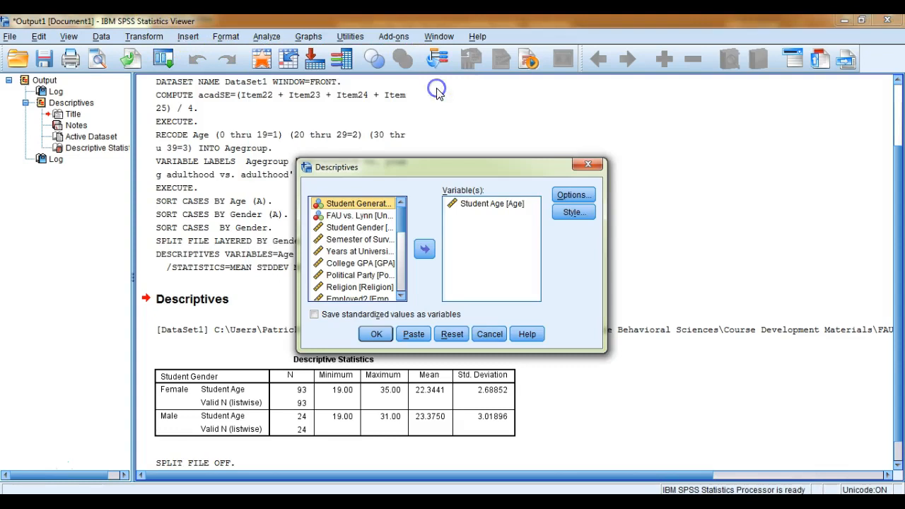
{"action": "left_click", "coordinate": [382, 334]}
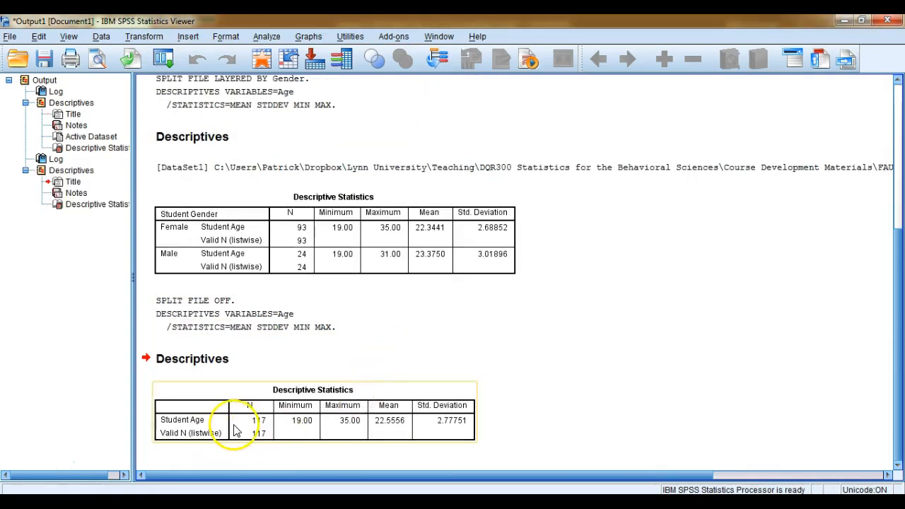